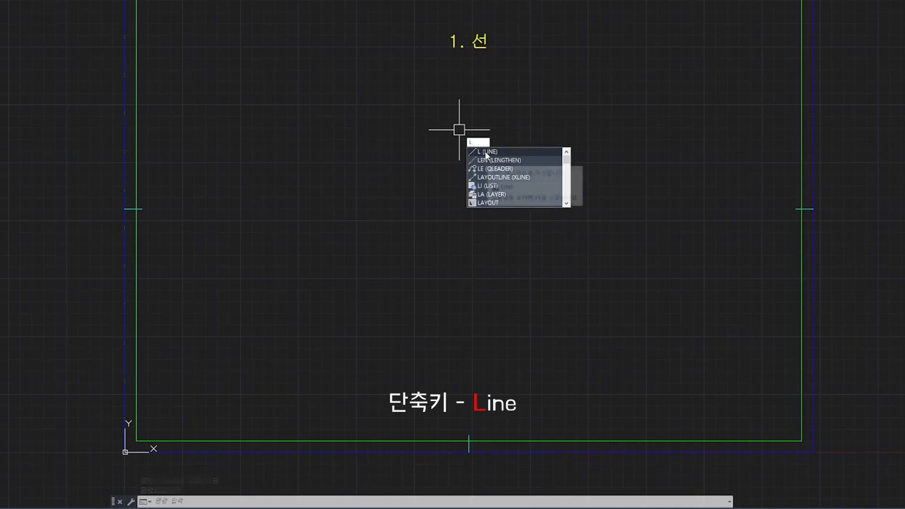
Draw a freehand chain of connected, crossing line segments inside the frame with the Line command
left_click(486, 155)
left_click(295, 241)
left_click(463, 135)
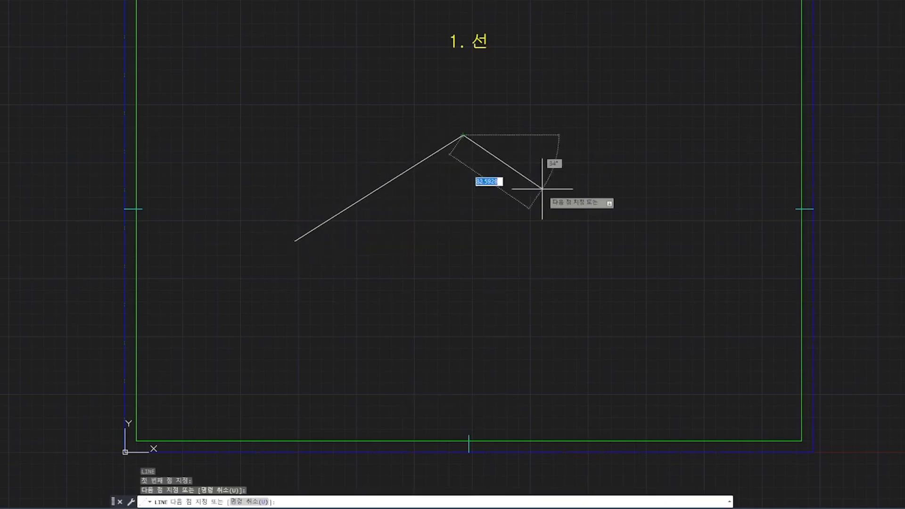
left_click(587, 250)
left_click(649, 115)
left_click(707, 245)
left_click(460, 317)
left_click(366, 131)
left_click(323, 302)
left_click(606, 99)
left_click(709, 101)
left_click(627, 351)
left_click(335, 344)
key("Escape")
Erase all the freehand line segments inside the frame
left_click(734, 385)
left_click(320, 159)
key("Delete")
type("l")
key("Return")
key("Escape")
key("Delete")
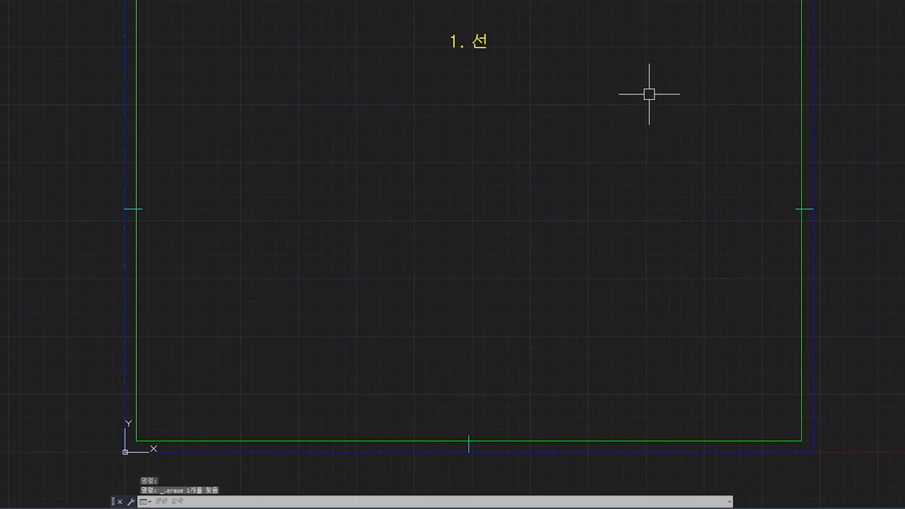
Draw a line 90 long at 40° above the horizontal and dimension its length and angle
type("l")
key("Return")
left_click(254, 238)
scroll(321, 220, "up", 4)
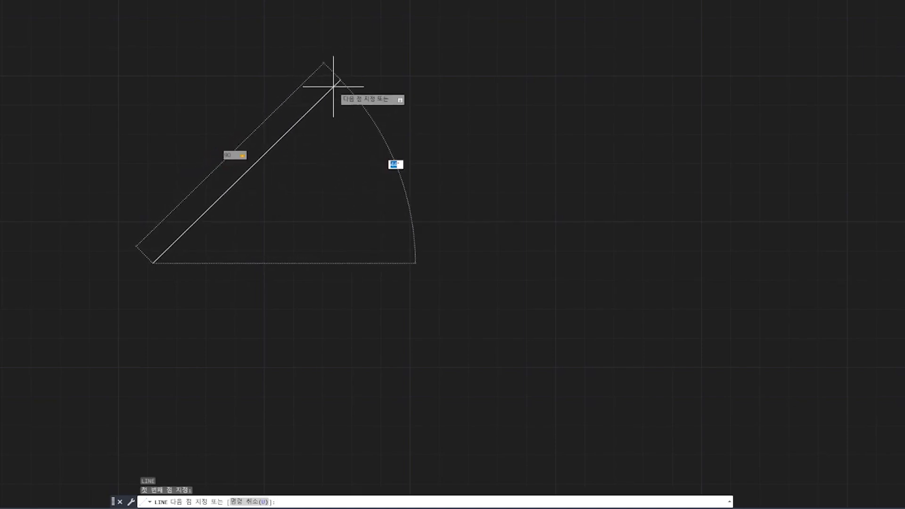
type("4")
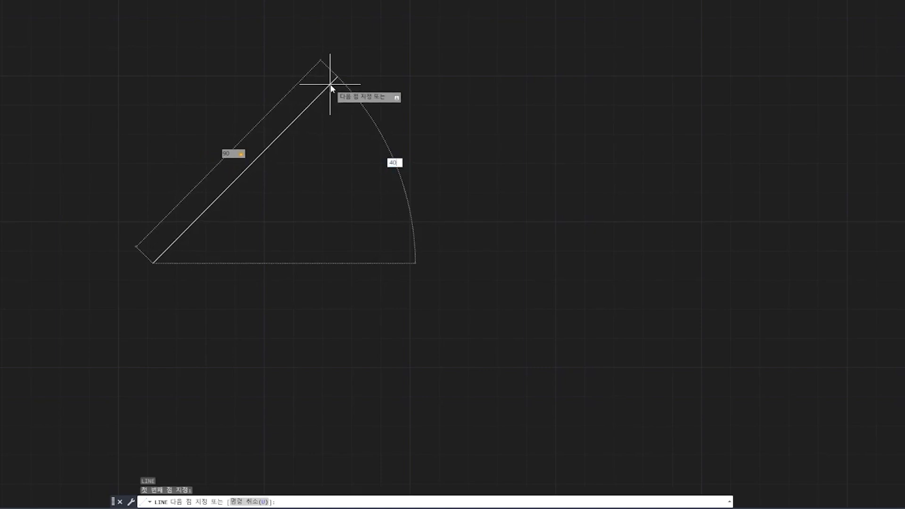
type("0")
key("Return")
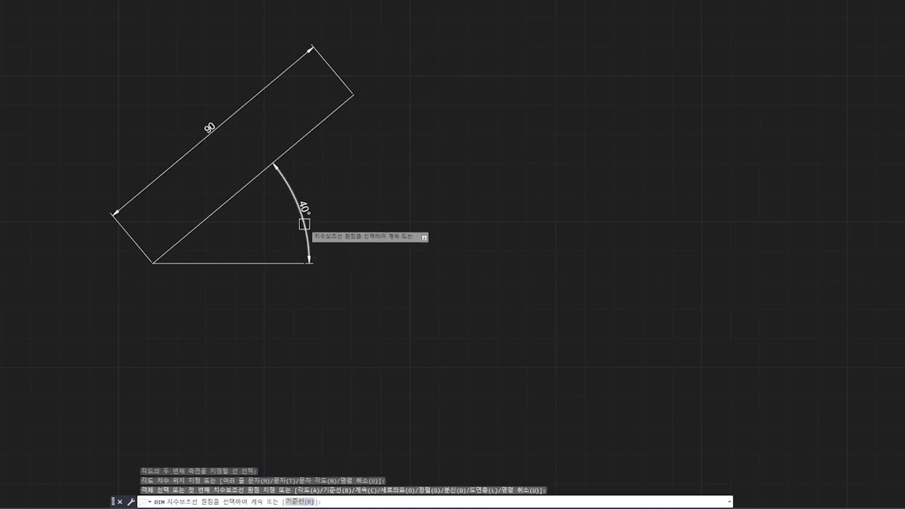
key("Escape")
key("Escape")
Draw a second line beside the dimensioned one, from a free start point to the relative coordinates 90,90
mouse_move(561, 177)
middle_mouse_down()
mouse_move(476, 200)
mouse_move(384, 245)
mouse_move(380, 211)
middle_mouse_up()
type("l")
key("Return")
left_click(430, 279)
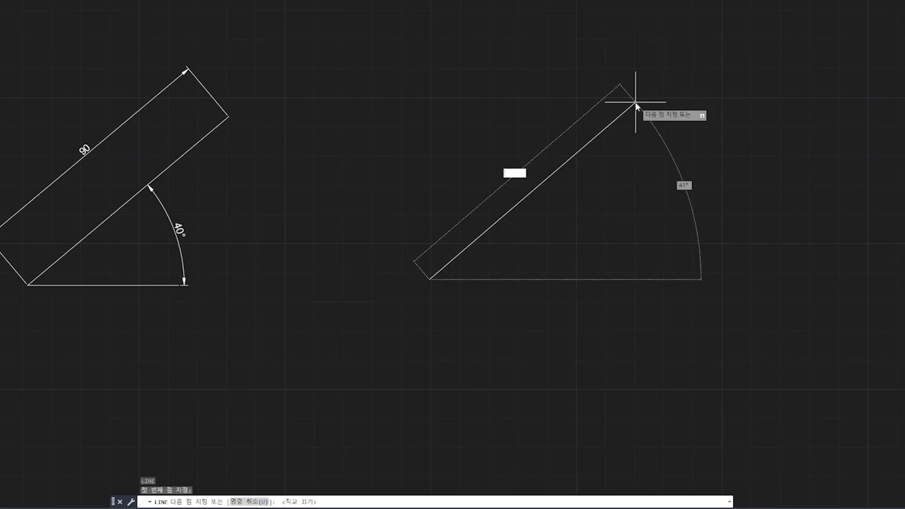
type("<9")
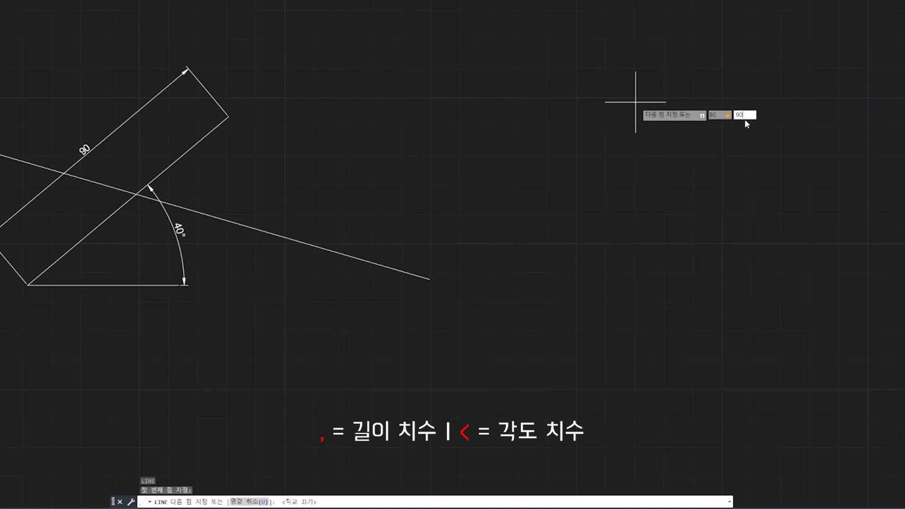
key("Return")
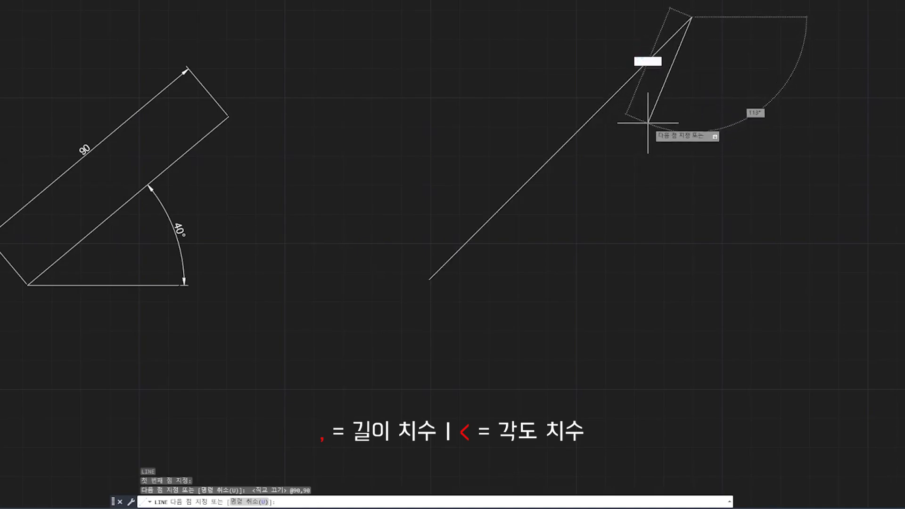
key("Return")
key("Escape")
key("Escape")
Dimension the new diagonal line's horizontal and vertical extents
type("dim")
key("Return")
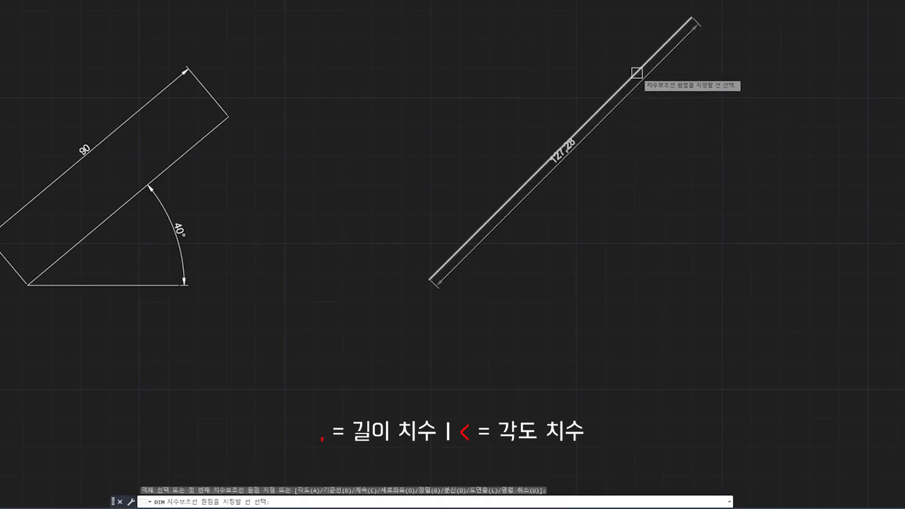
left_click(637, 73)
left_click(477, 373)
left_click(596, 113)
left_click(824, 102)
key("Return")
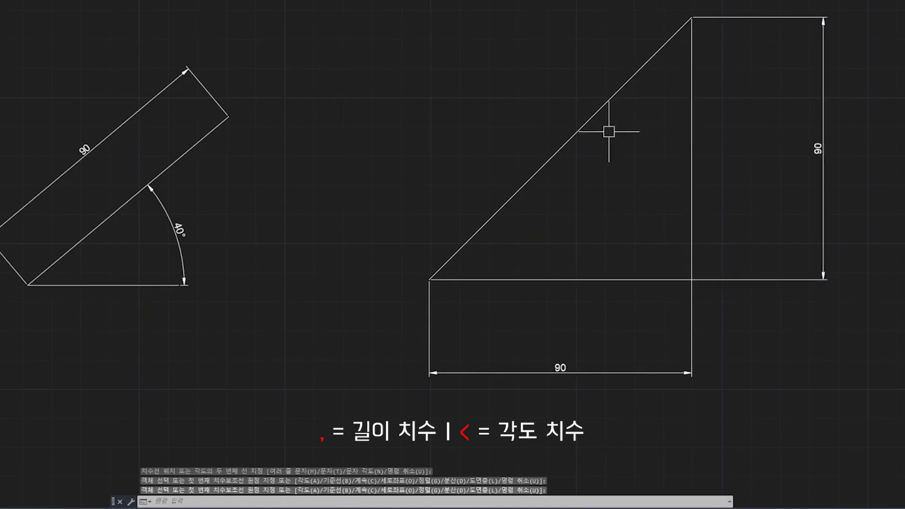
Erase both practice lines together with all their dimensions
scroll(700, 158, "down", 2)
left_click(814, 360)
left_click(182, 7)
key("Delete")
Draw a freehand six-sided polyline in the special-lines frame, ending it back at its start point
scroll(524, 65, "down", 4)
middle_click_drag(537, 82, 600, 327)
mouse_move(676, 169)
middle_mouse_down()
mouse_move(616, 221)
mouse_move(580, 273)
middle_mouse_up()
scroll(567, 210, "up", 4)
middle_click_drag(485, 160, 566, 242)
scroll(568, 231, "down", 3)
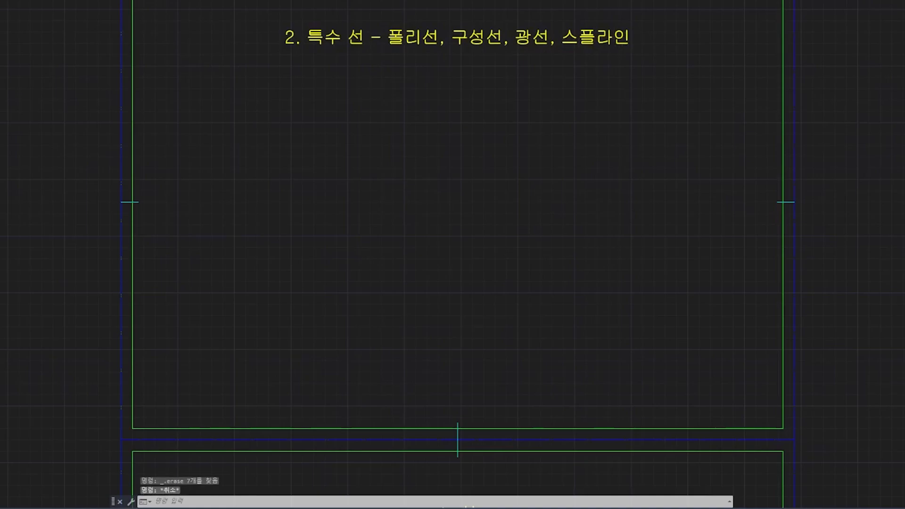
type("pl")
key("Return")
left_click(214, 196)
left_click(321, 114)
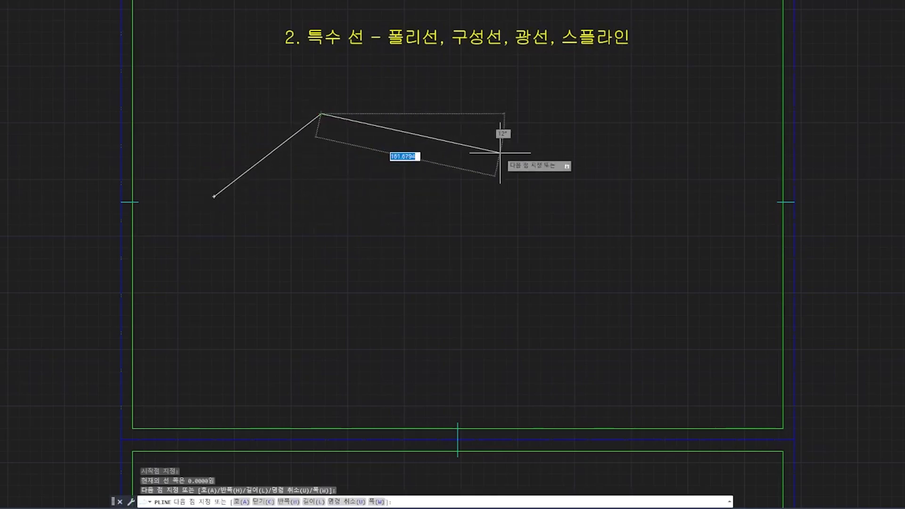
left_click(501, 154)
left_click(576, 260)
left_click(427, 306)
left_click(291, 267)
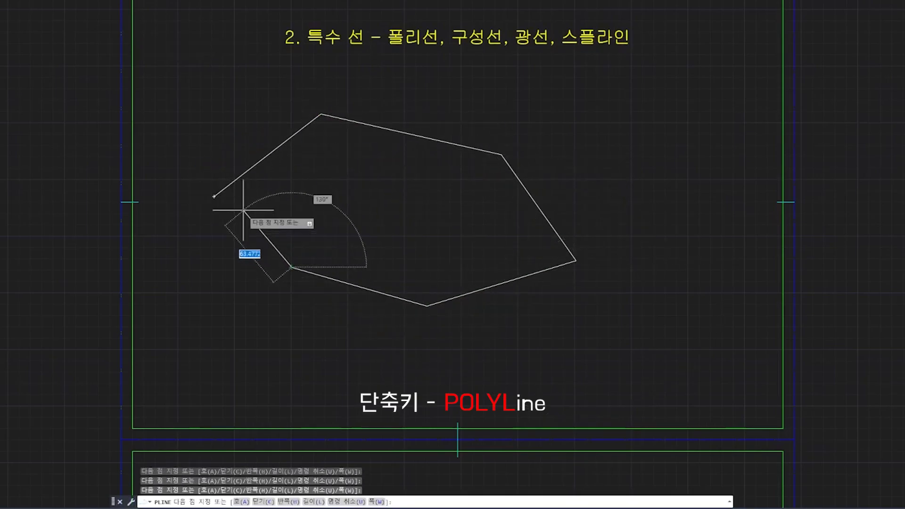
left_click(214, 197)
key("Escape")
Compare how the six-sided polyline and the separate line segments beside it behave when selected
mouse_move(535, 196)
middle_mouse_down()
mouse_move(576, 172)
mouse_move(582, 177)
middle_mouse_up()
scroll(624, 189, "up", 4)
left_click(523, 164)
scroll(523, 164, "down", 2)
middle_click_drag(387, 187, 447, 208)
scroll(417, 139, "down", 2)
scroll(434, 137, "up", 2)
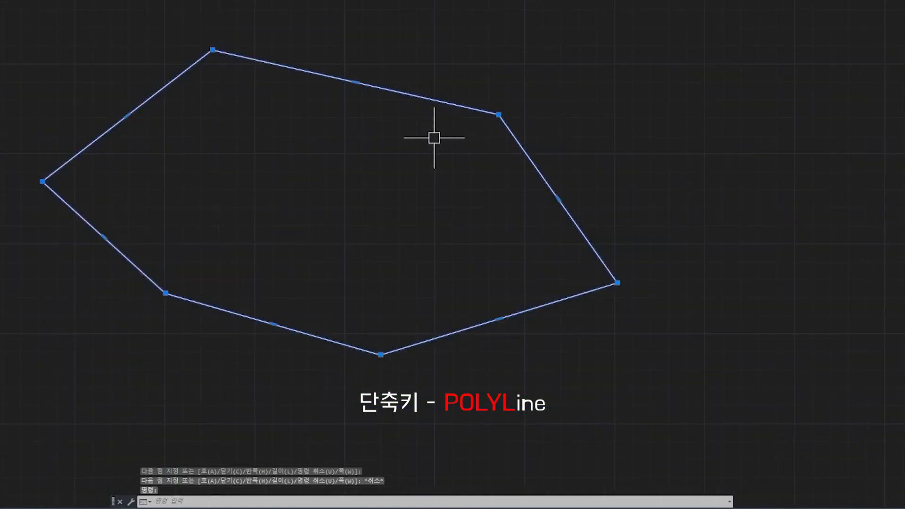
key("Escape")
scroll(466, 135, "down", 2)
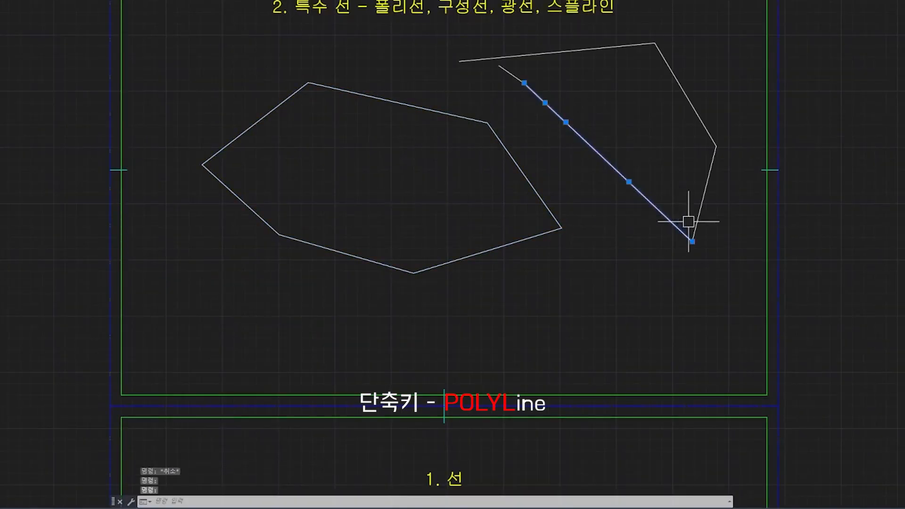
left_click(728, 243)
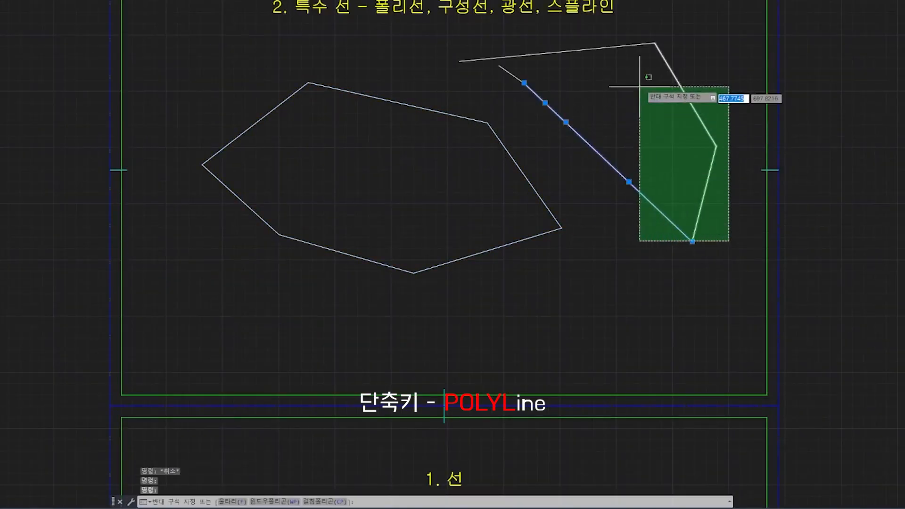
key("Escape")
key("Escape")
Erase the six-sided polyline and the separate line segments beside it
left_click(521, 165)
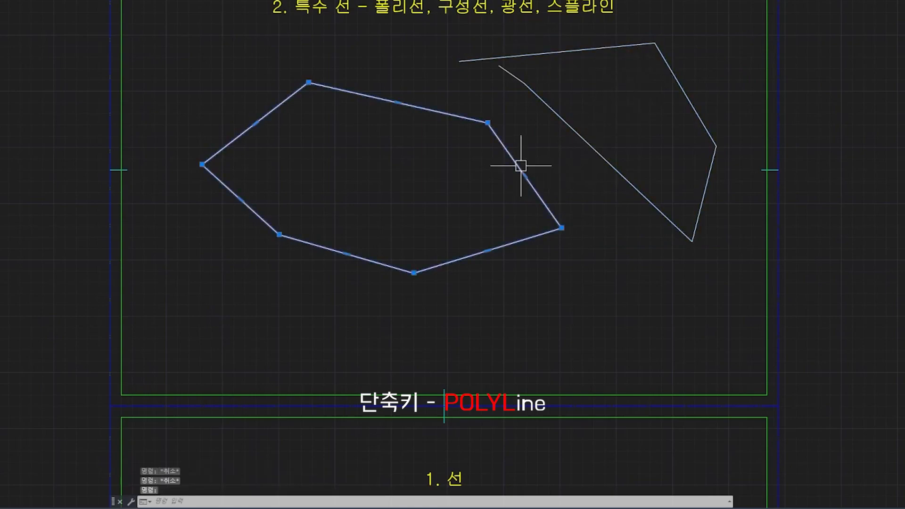
left_click(745, 310)
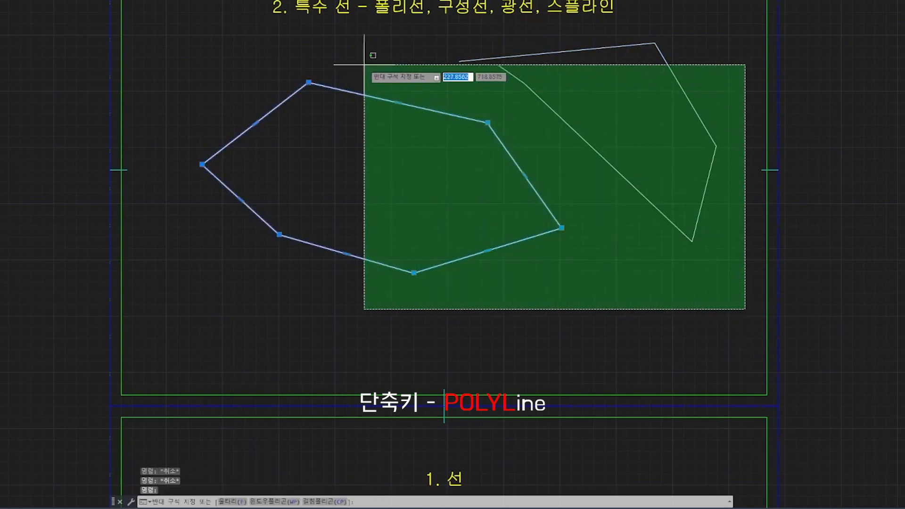
left_click(342, 40)
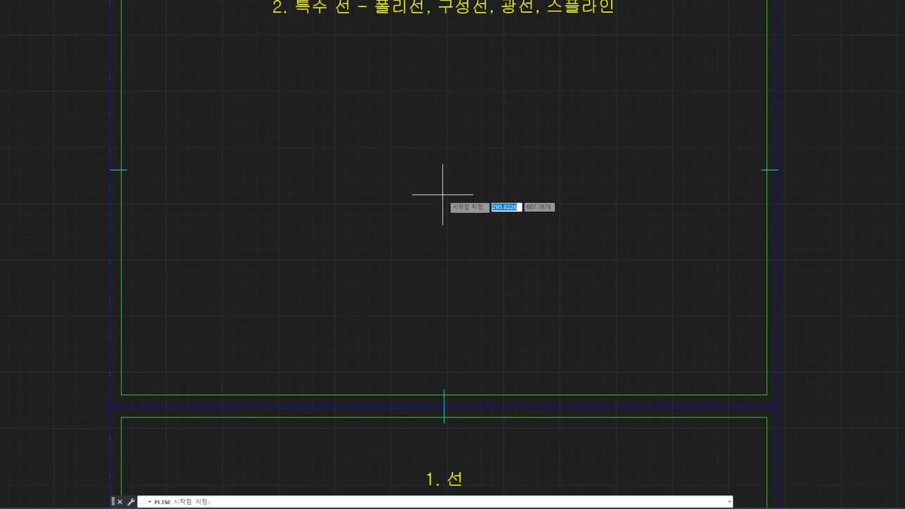
Draw a freehand looping polyline of connected arcs using the Arc option, and erase the whole curve
left_click(282, 150)
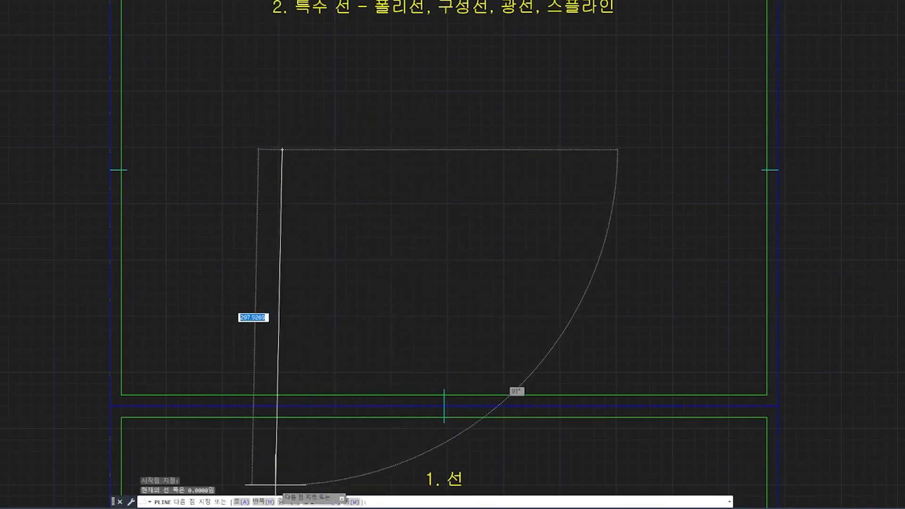
key("Return")
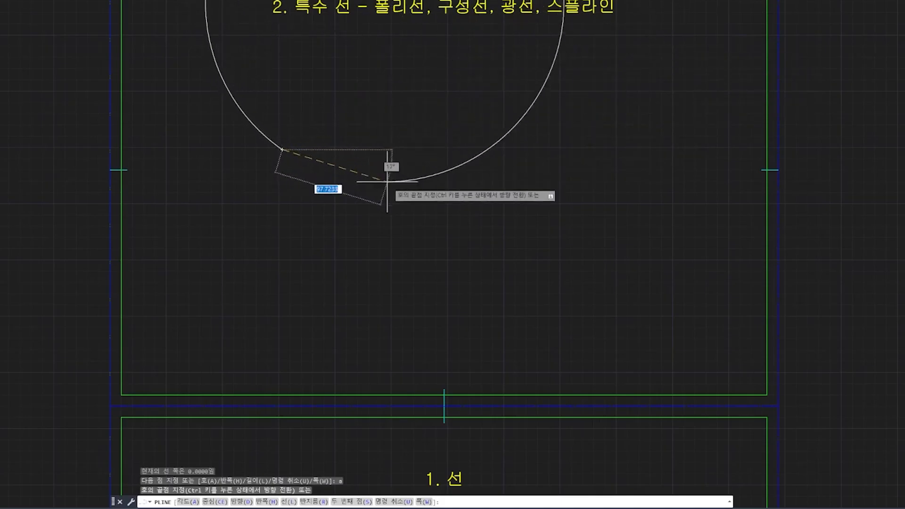
scroll(387, 181, "up", 3)
scroll(404, 101, "down", 4)
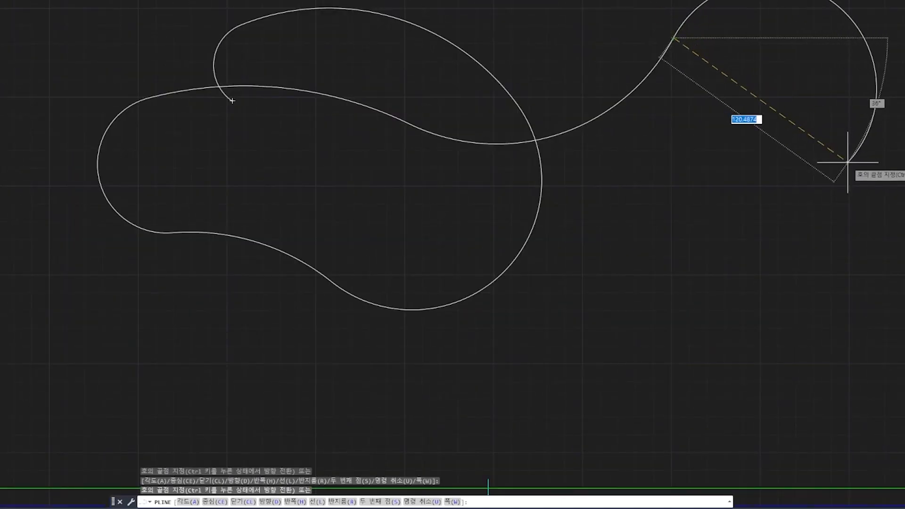
left_click(867, 209)
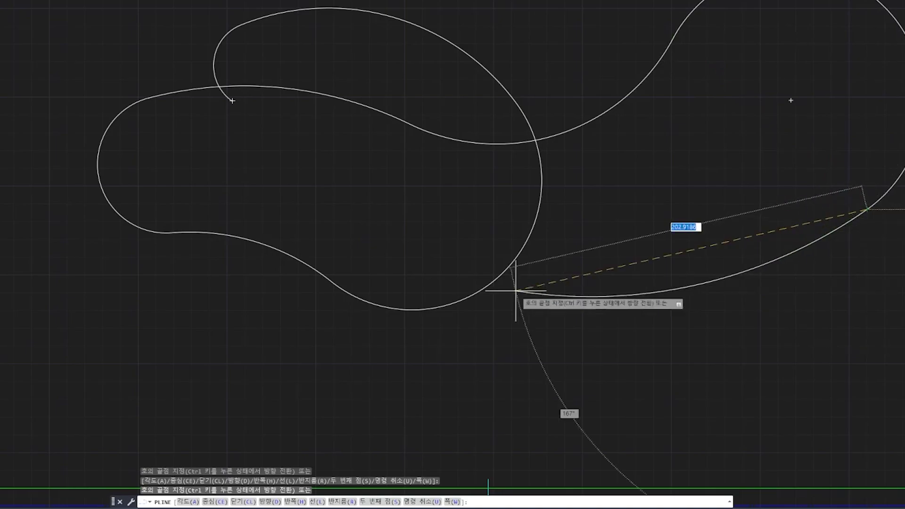
left_click(103, 315)
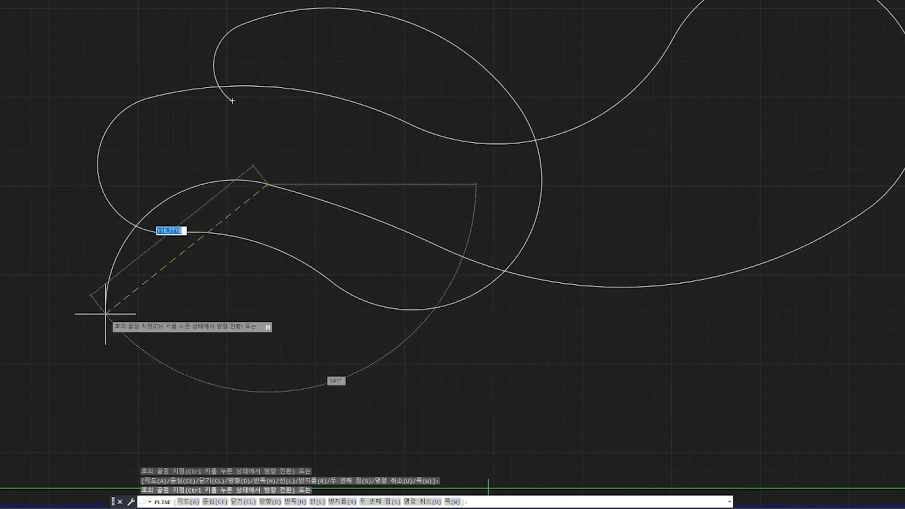
left_click(322, 386)
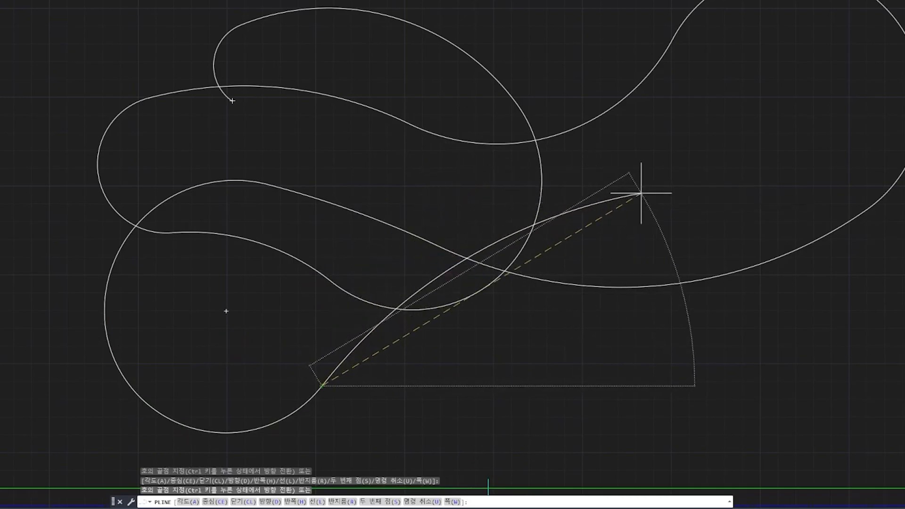
left_click(641, 194)
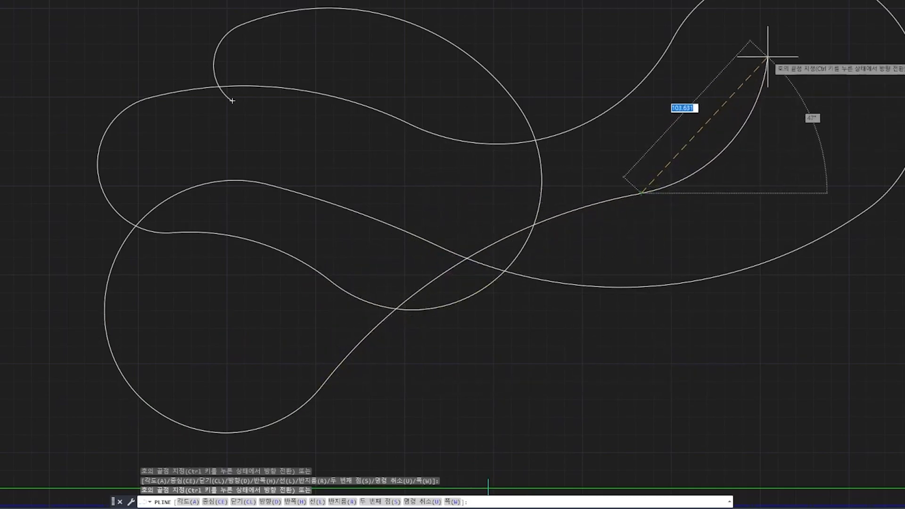
left_click(754, 40)
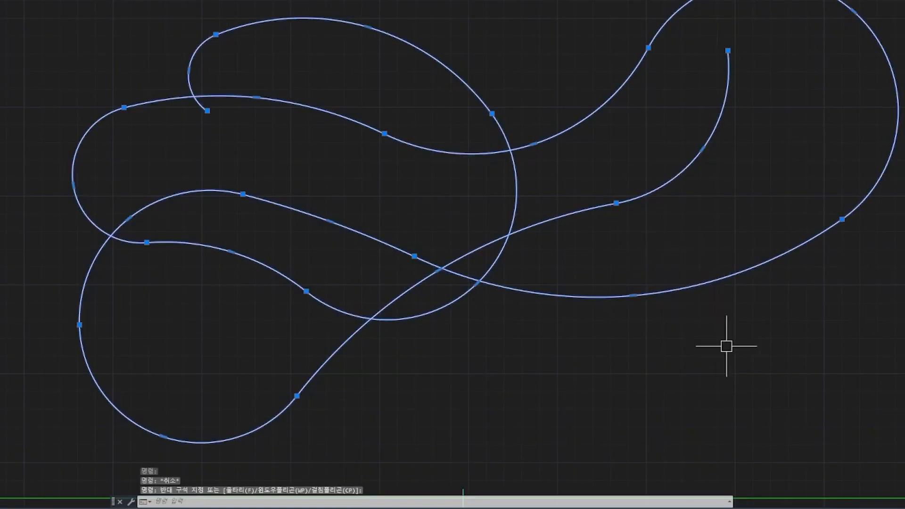
key("Delete")
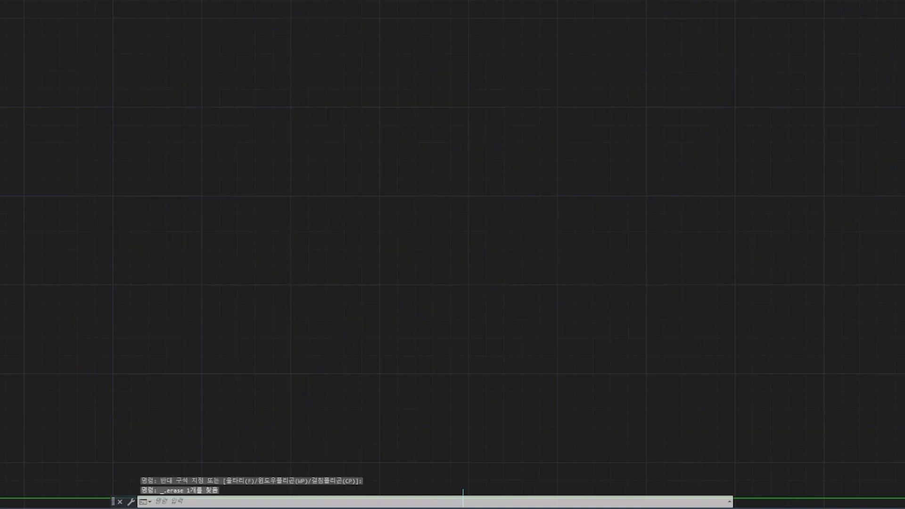
Draw a freehand polyline of many straight segments with start and end width 5
type("pl")
key("Return")
left_click(230, 188)
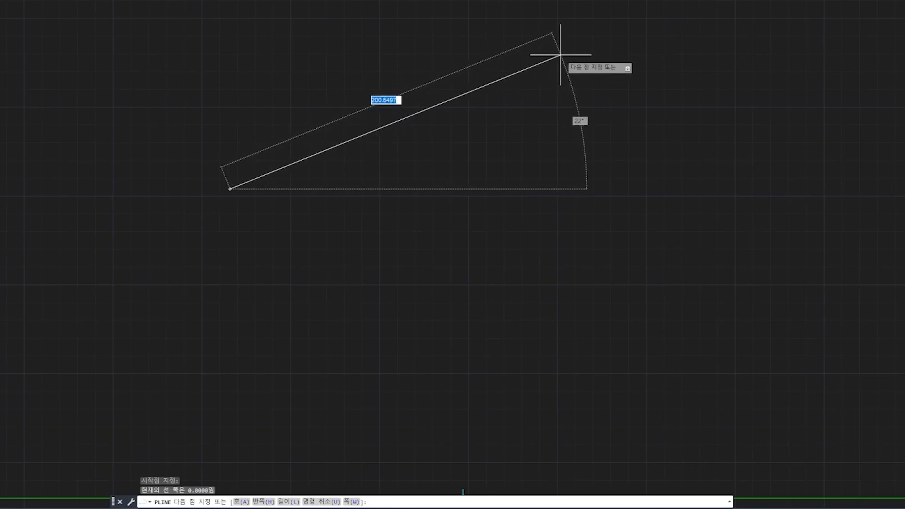
type("w")
key("Return")
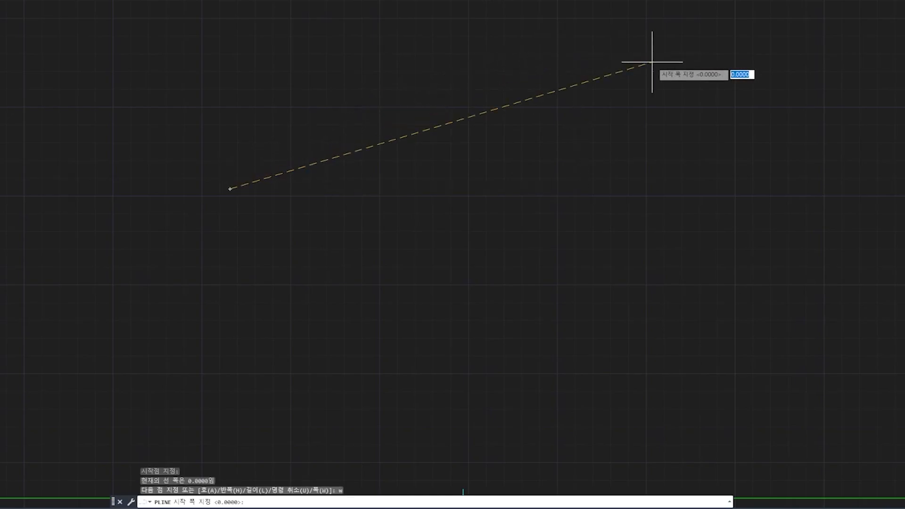
type("5")
key("Return")
key("Return")
left_click(529, 71)
left_click(722, 81)
left_click(764, 234)
left_click(556, 321)
left_click(413, 271)
left_click(434, 186)
left_click(391, 22)
left_click(263, 48)
left_click(156, 189)
left_click(216, 299)
key("Escape")
left_click(350, 133)
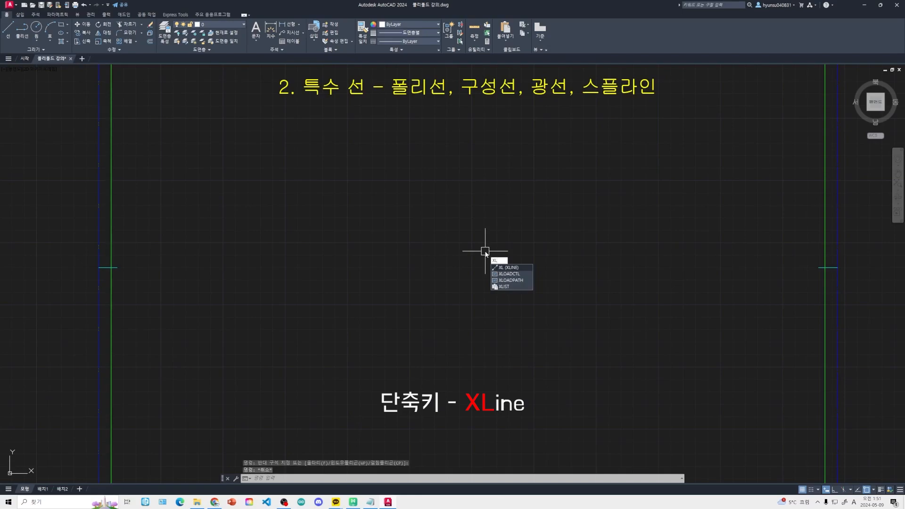
Draw five construction lines at different angles through one common point in the middle of the special-lines frame
type("xl")
key("Return")
left_click(464, 276)
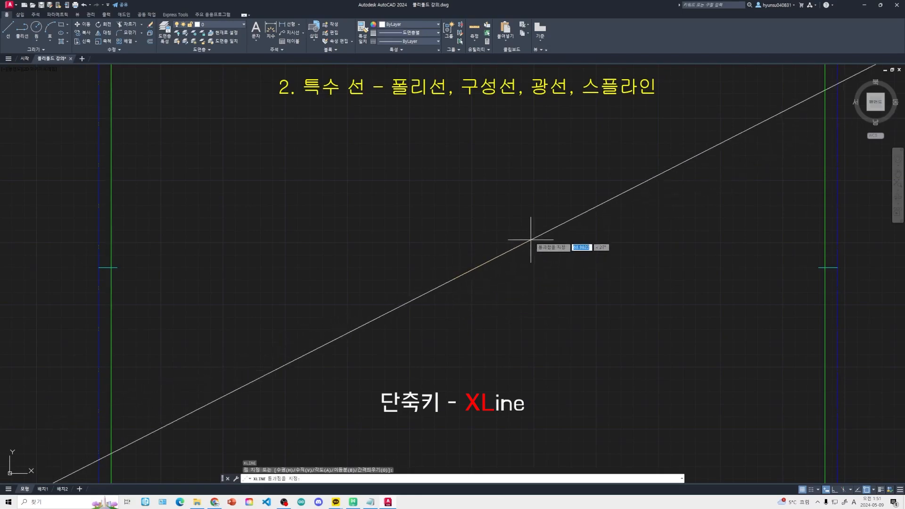
left_click(517, 332)
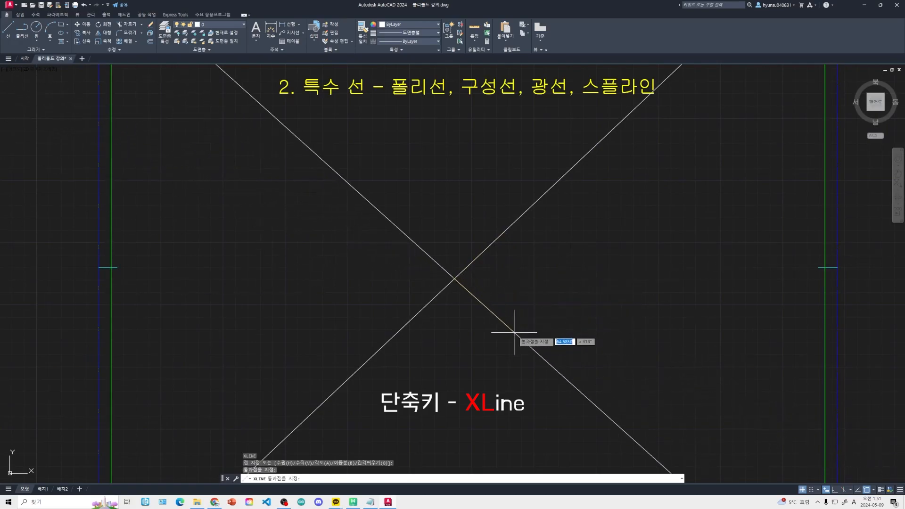
left_click(526, 282)
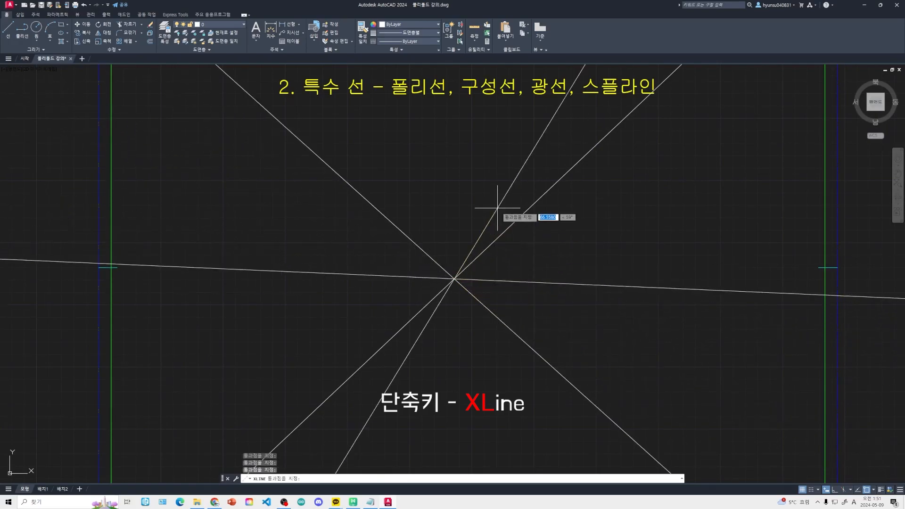
left_click(431, 192)
key("Return")
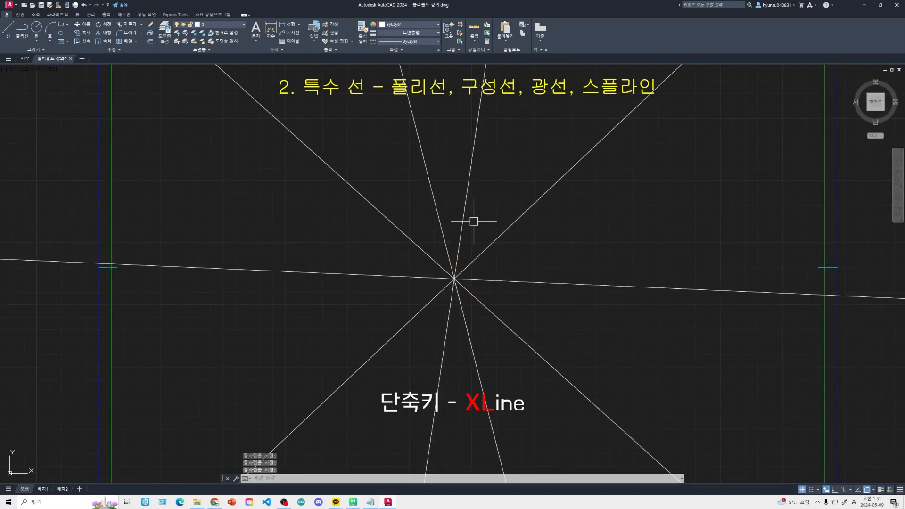
Erase the five construction lines that cross at the common point
scroll(512, 240, "down", 20)
scroll(513, 240, "up", 18)
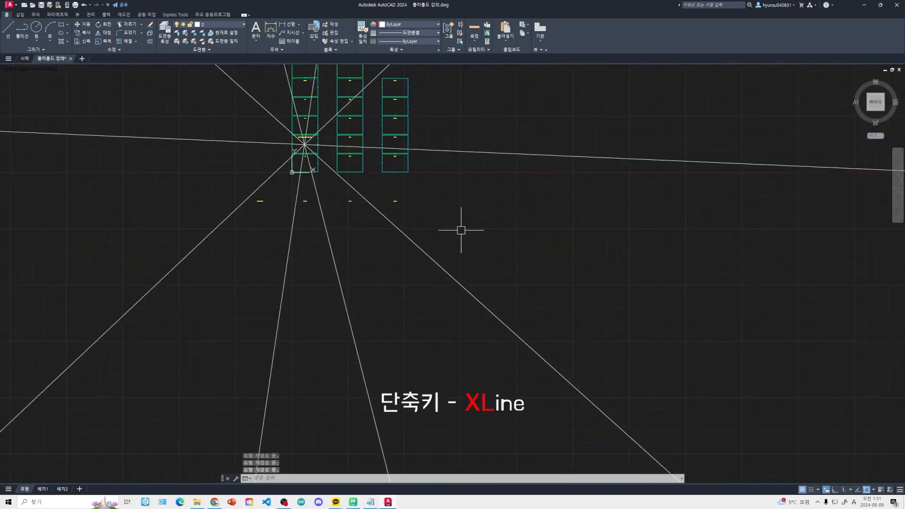
middle_click_drag(265, 169, 451, 281)
scroll(507, 250, "up", 2)
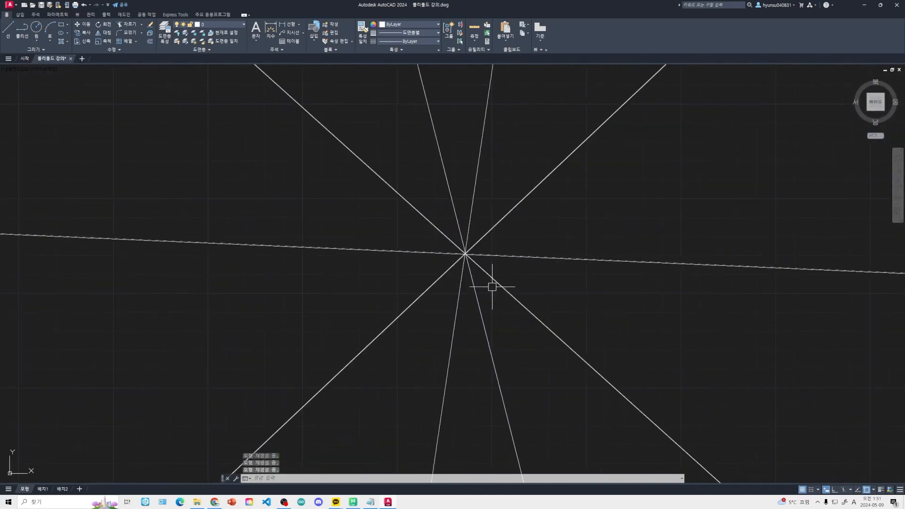
left_click(528, 343)
left_click(337, 179)
key("Delete")
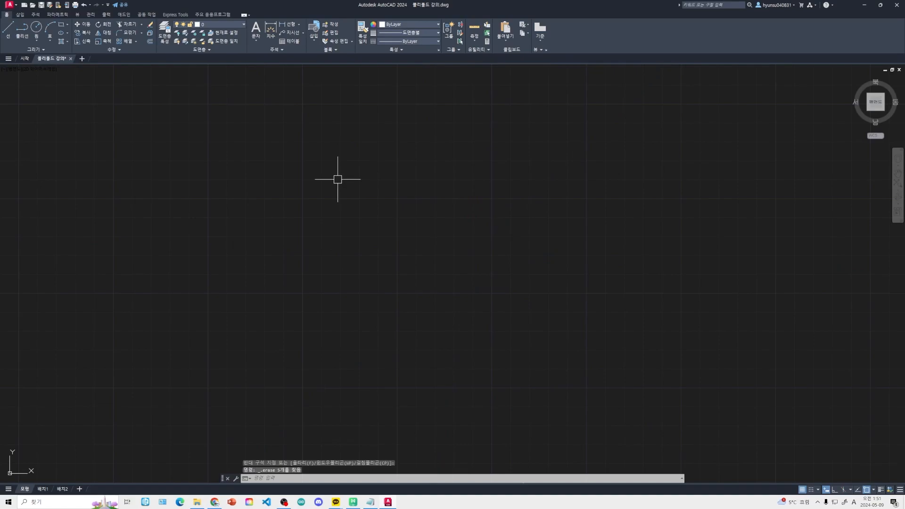
Draw three freehand construction lines in the special-lines frame: two crossing at opposite slopes and one horizontal
type("l")
key("Return")
left_click(323, 269)
left_click(414, 146)
key("space")
left_click(462, 289)
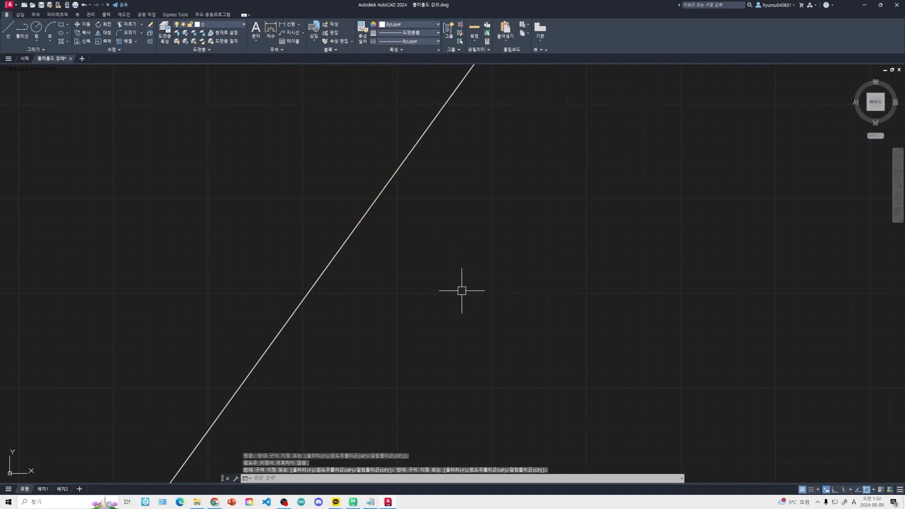
key("space")
left_click(465, 287)
left_click(345, 127)
key("space")
key("space")
left_click(390, 346)
left_click(588, 347)
key("Escape")
key("Escape")
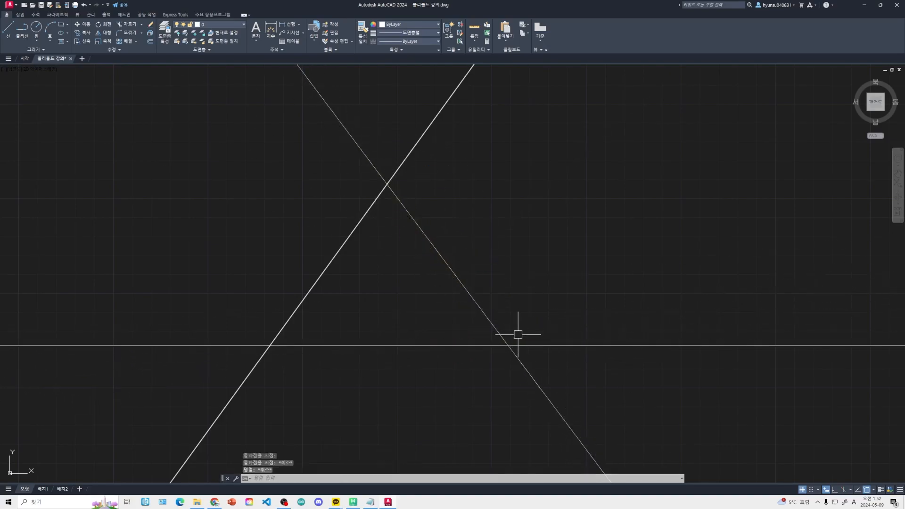
Clear the three construction lines and draw two horizontal and two vertical construction lines across the special-lines frame
left_click(204, 166)
scroll(304, 180, "down", 4)
type("tr")
key("space")
left_click(388, 184)
left_click(316, 126)
left_click(234, 192)
left_click(234, 191)
left_click(370, 117)
left_click(256, 172)
left_click(243, 224)
left_click(268, 276)
left_click(457, 186)
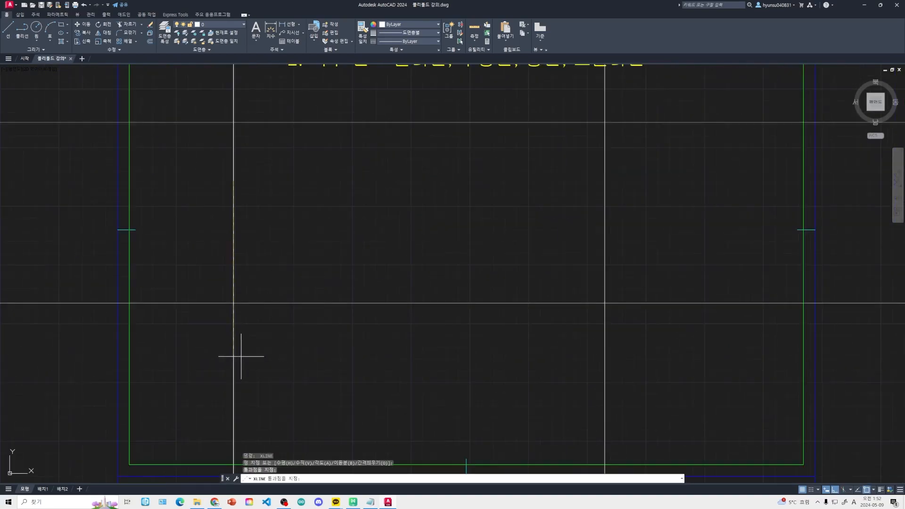
key("Escape")
key("Escape")
key("Escape")
Draw a freehand rectangle inside the area enclosed by the four construction lines
scroll(340, 273, "up", 2)
scroll(412, 227, "down", 2)
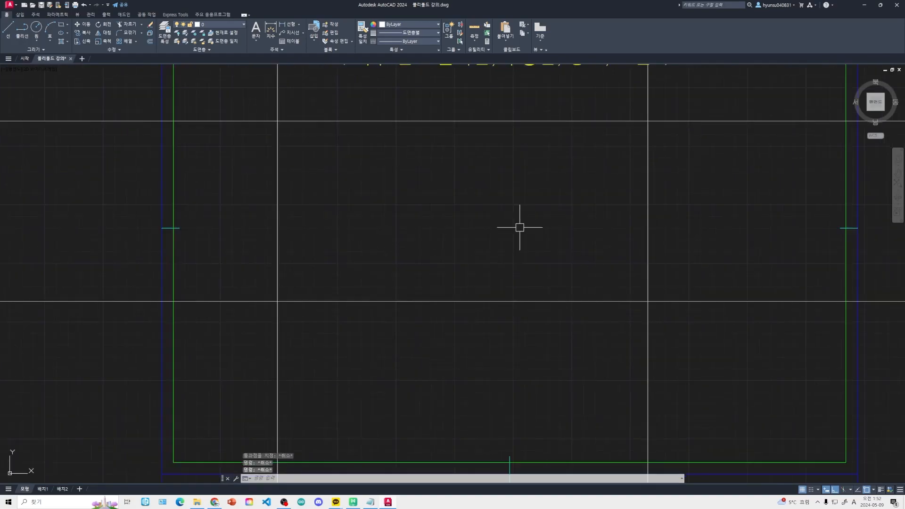
middle_click_drag(519, 227, 519, 255)
scroll(470, 230, "up", 2)
type("rec")
key("space")
left_click(316, 176)
left_click(513, 270)
key("Escape")
key("Escape")
scroll(588, 282, "down", 4)
Erase the rectangle together with the two horizontal and two vertical construction lines
left_click(693, 372)
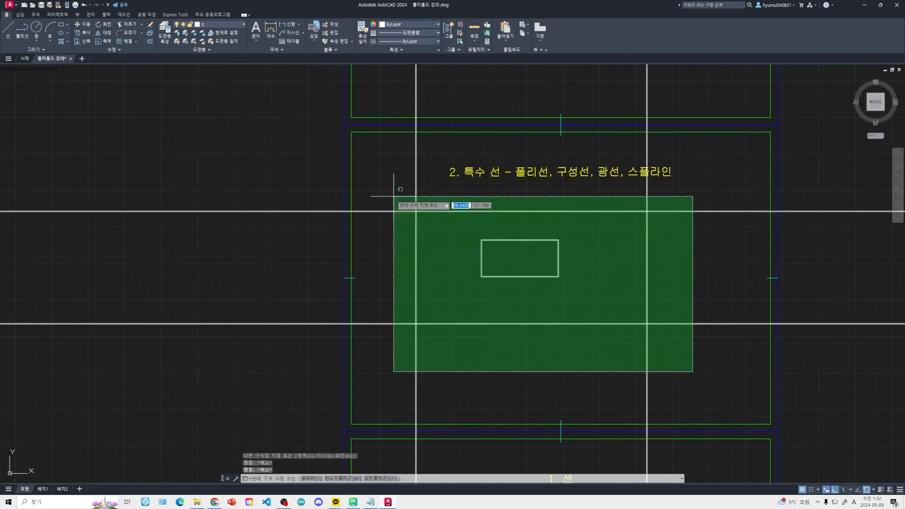
left_click(395, 197)
key("Delete")
Draw six rays in different directions from one start point in the middle of the special-lines frame, with ortho off
scroll(723, 306, "up", 2)
type("RAY")
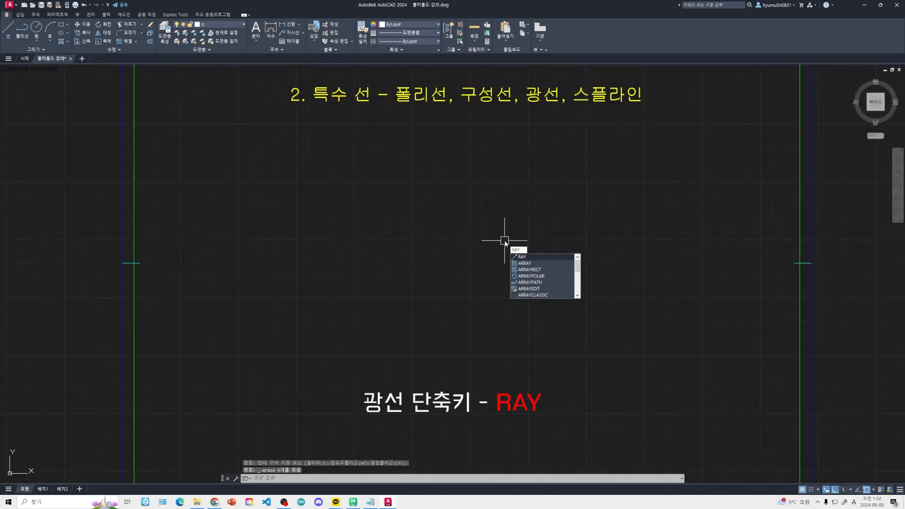
key("space")
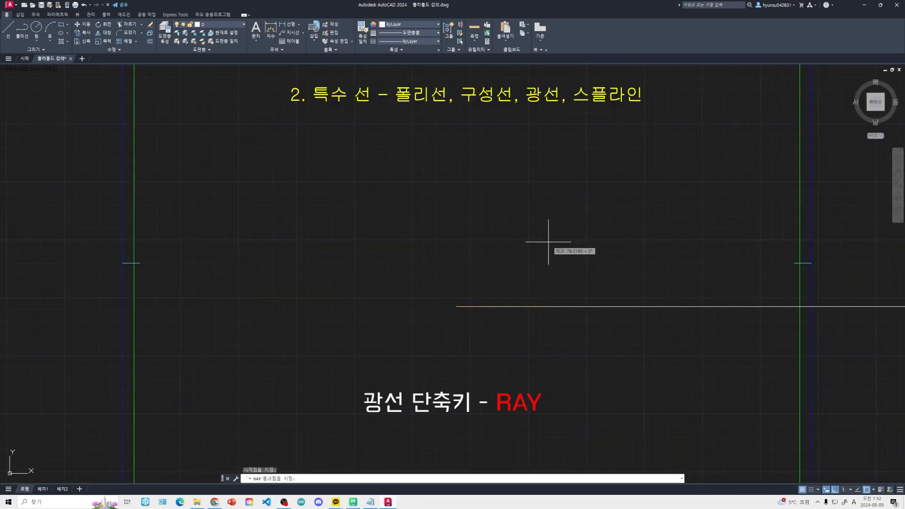
key("F8")
left_click(561, 227)
left_click(349, 216)
left_click(264, 336)
left_click(492, 400)
left_click(645, 344)
left_click(485, 217)
key("Escape")
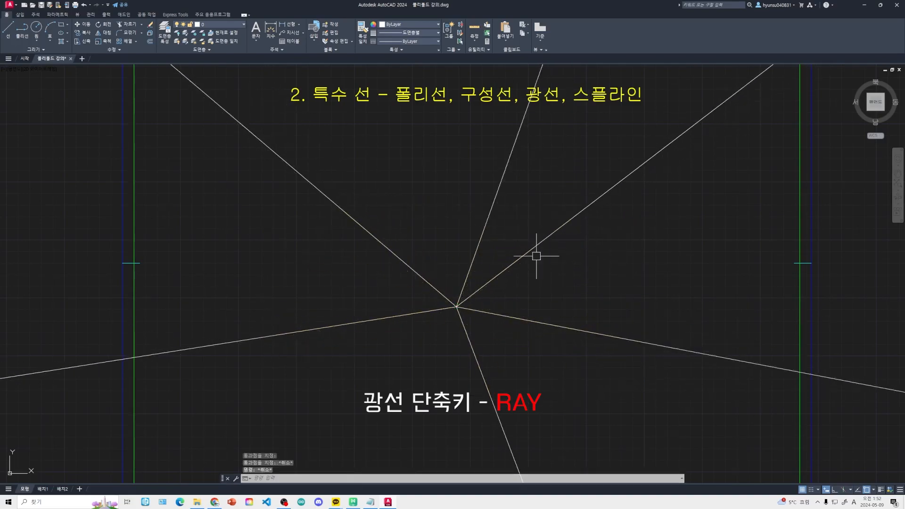
Check how far the rays extend across the drawing and erase all six of them
scroll(530, 267, "up", 2)
scroll(530, 267, "up", 10)
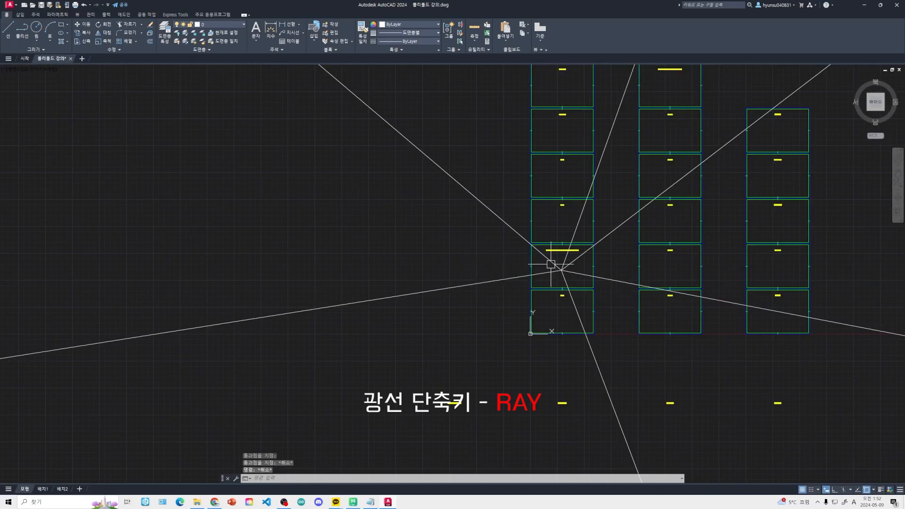
scroll(575, 285, "up", 5)
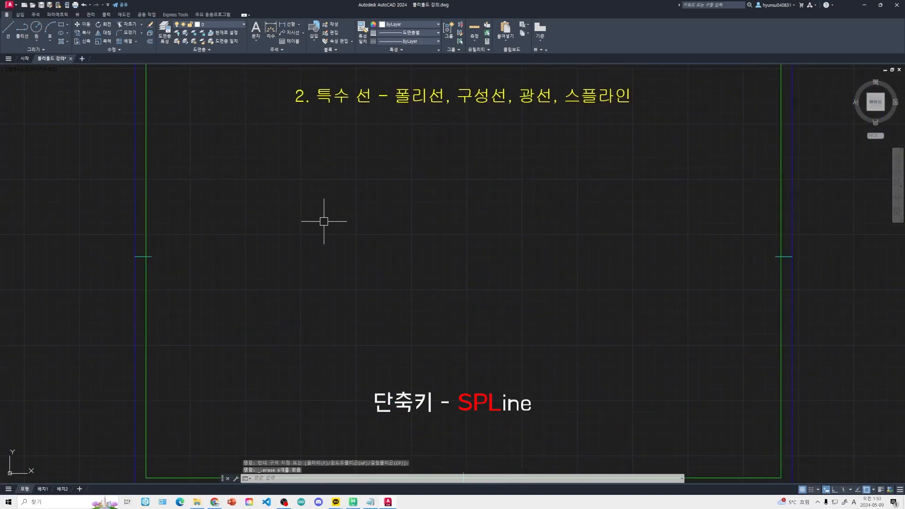
Draw a freehand looping spline through eleven points in the special-lines frame, and erase it
type("l")
key("Return")
left_click(226, 303)
left_click(307, 201)
left_click(550, 250)
left_click(652, 172)
left_click(739, 292)
left_click(392, 359)
left_click(368, 282)
left_click(513, 293)
left_click(522, 180)
left_click(342, 173)
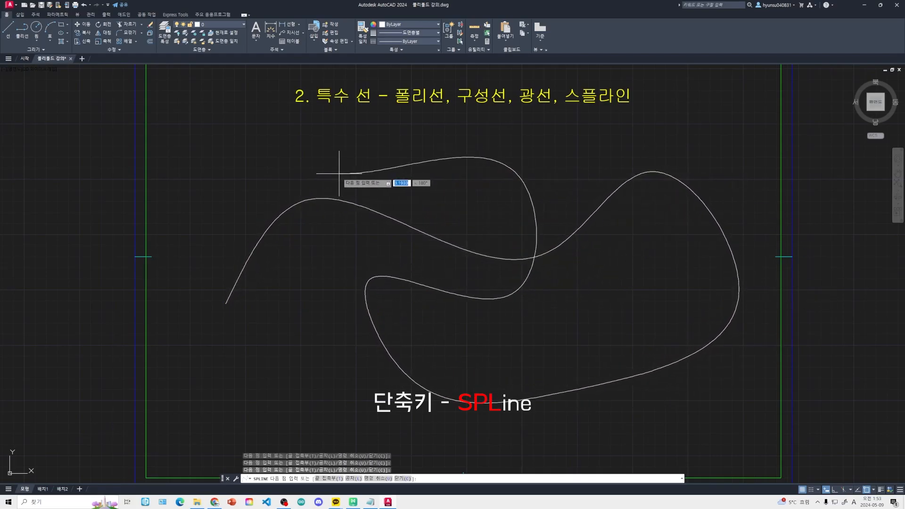
left_click(267, 299)
key("Return")
left_click(384, 276)
key("Delete")
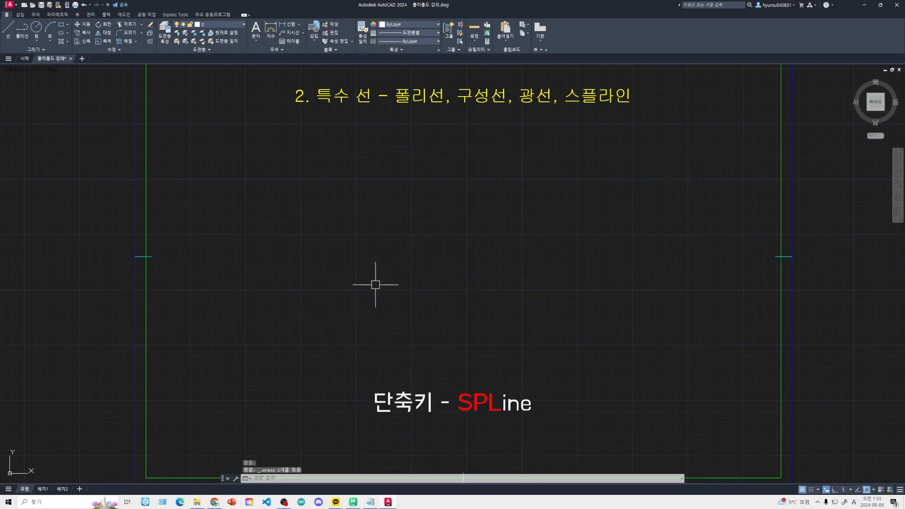
Draw a freehand rectangle in the middle of the special-lines frame
scroll(384, 276, "up", 2)
type("rec")
key("Return")
left_click(328, 174)
left_click(743, 407)
key("Escape")
key("Escape")
scroll(604, 241, "down", 2)
mouse_move(605, 241)
middle_mouse_down()
mouse_move(590, 250)
mouse_move(521, 253)
middle_mouse_up()
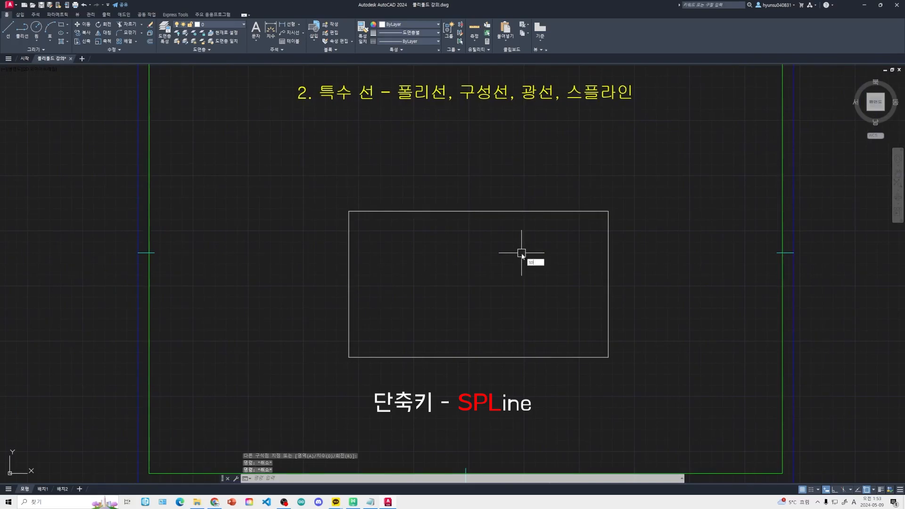
Draw a wavy spline from the rectangle's upper edge through three intermediate points to its lower edge
type("spl")
key("Return")
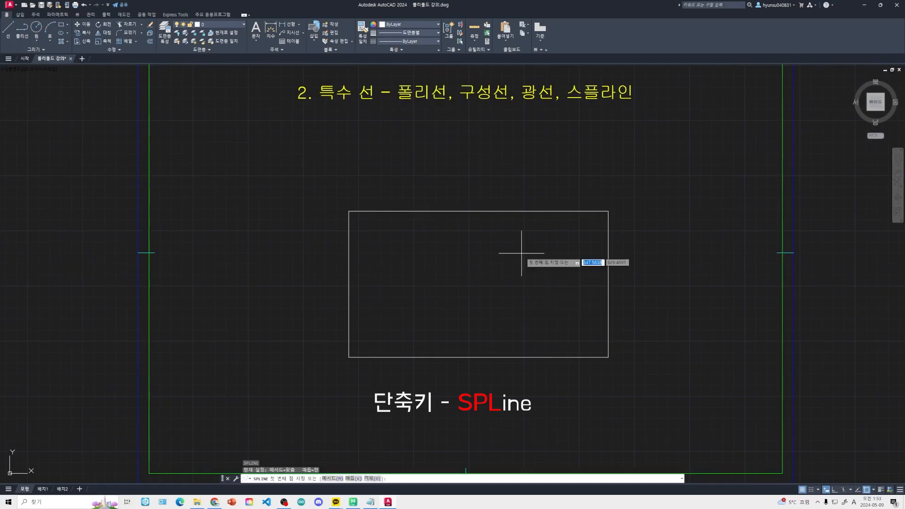
left_click(472, 211)
left_click(509, 252)
left_click(482, 296)
left_click(513, 345)
left_click(479, 357)
key("Return")
middle_click_drag(577, 291, 550, 289)
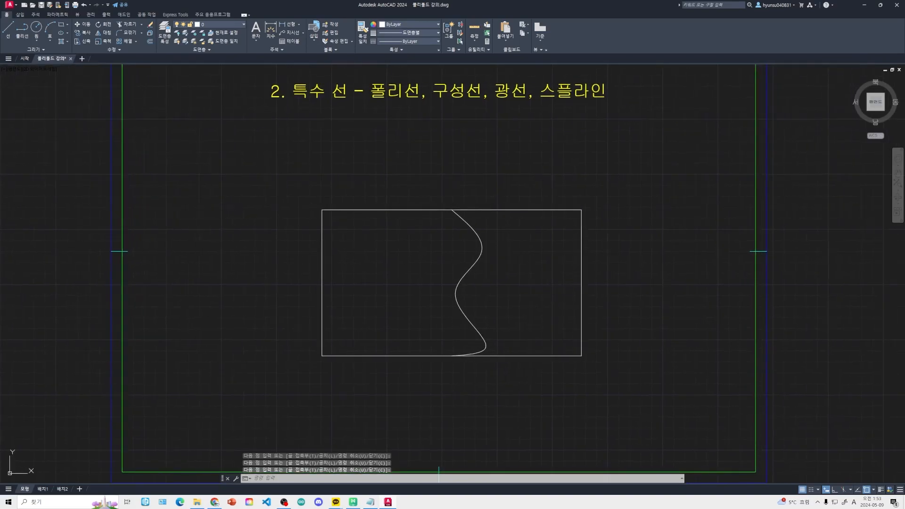
Hatch the rectangle's area right of the wavy spline with the ANSI31 pattern, and window-select the drawing
type("h")
key("Return")
left_click(107, 32)
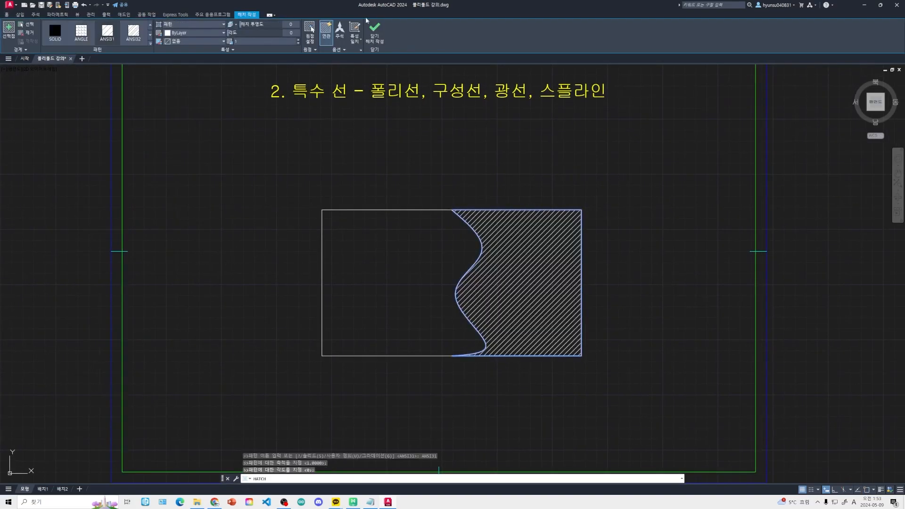
left_click(372, 31)
scroll(550, 268, "up", 1)
scroll(542, 212, "down", 1)
left_click(627, 380)
left_click(444, 220)
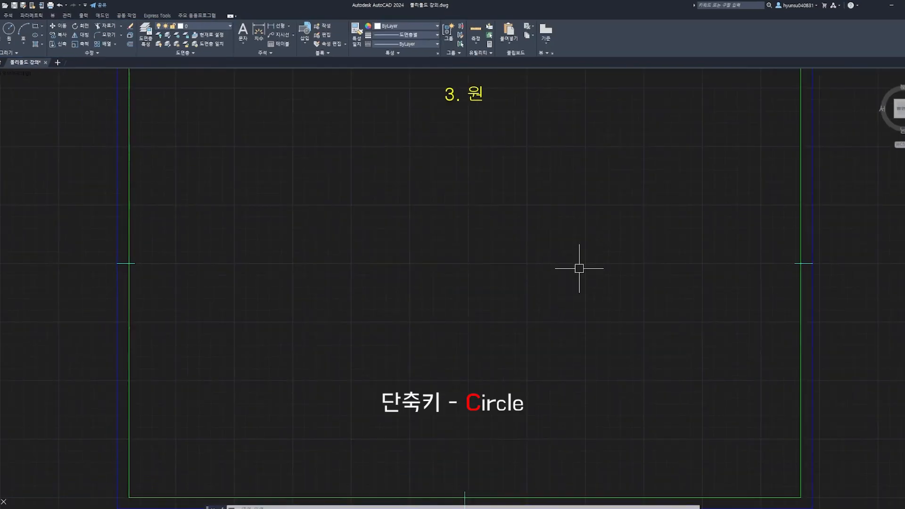
Draw a circle with radius 10 in the left half of the circle frame
middle_click_drag(580, 269, 575, 273)
type("c")
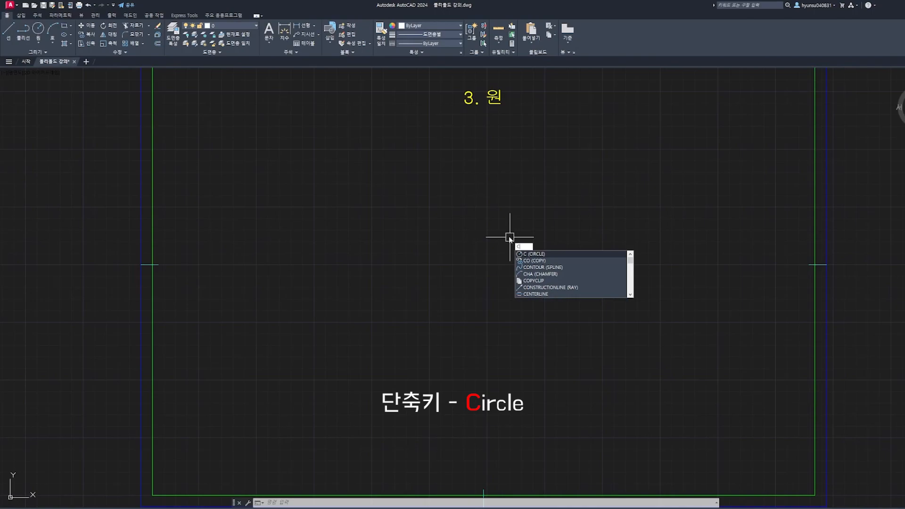
key("Return")
left_click(302, 237)
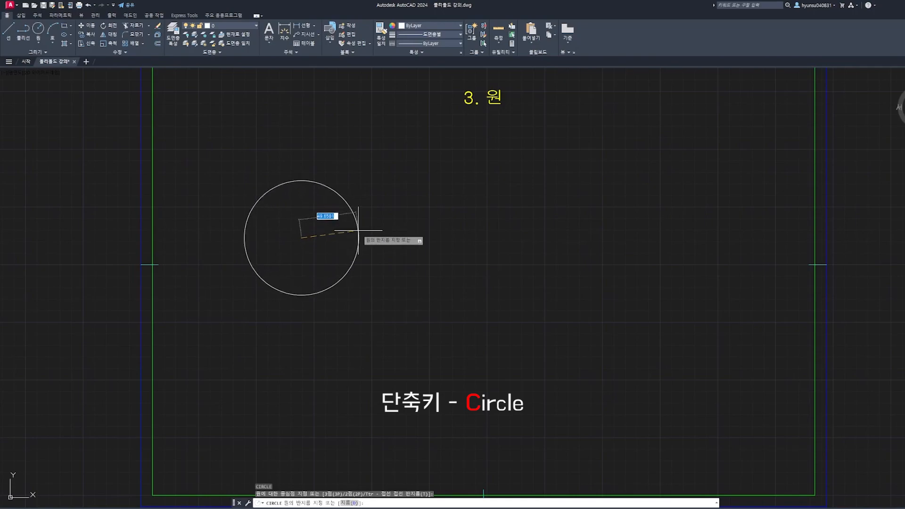
key("Return")
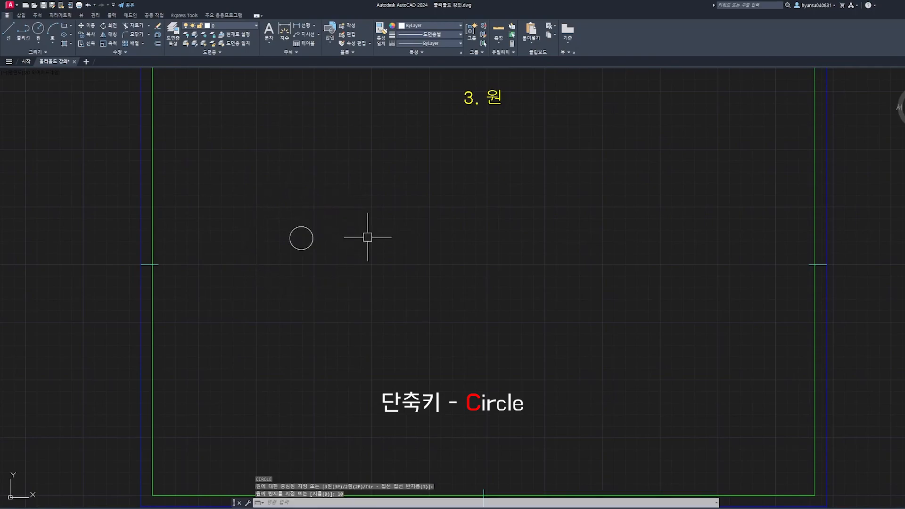
Draw a second circle beside the first using the Diameter option with diameter 10
key("Return")
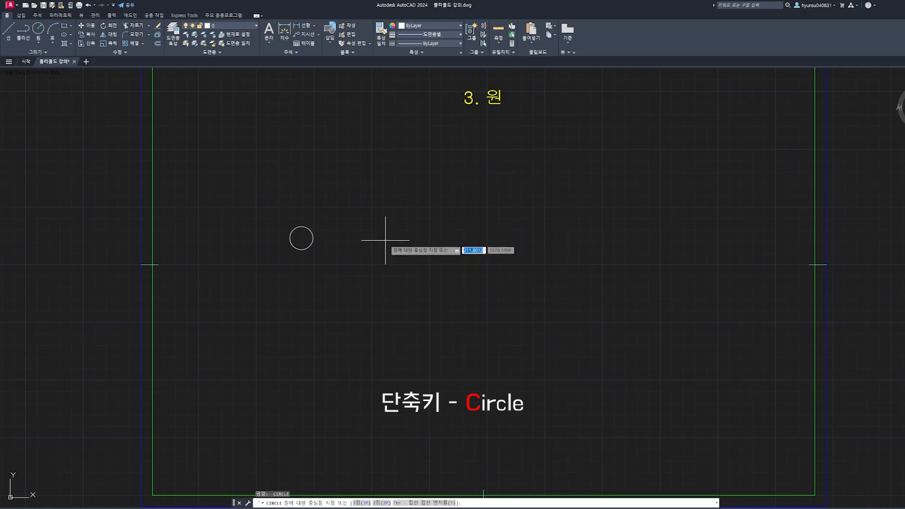
left_click(386, 241)
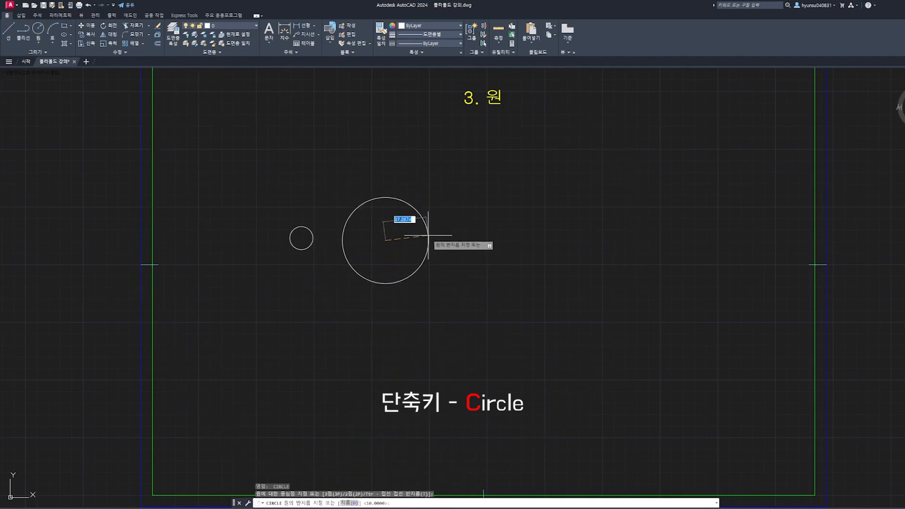
key("Return")
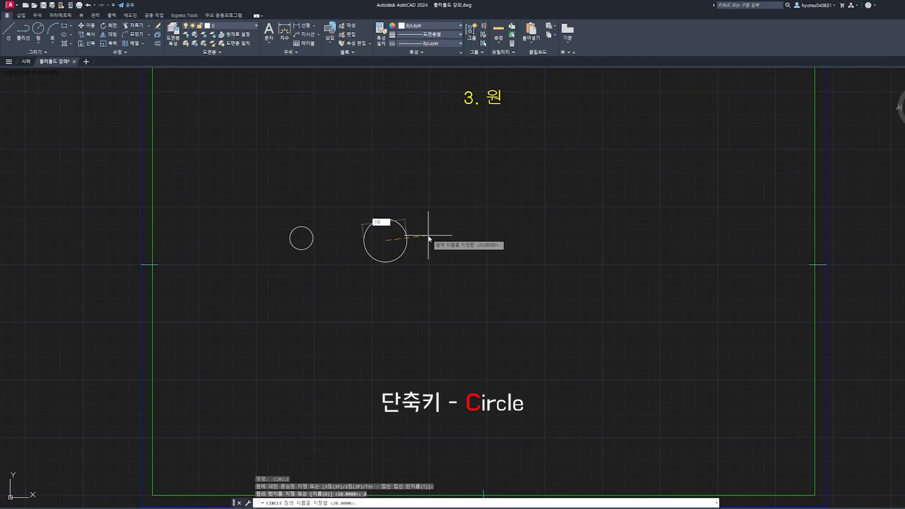
type("10")
key("Return")
scroll(375, 239, "up", 2)
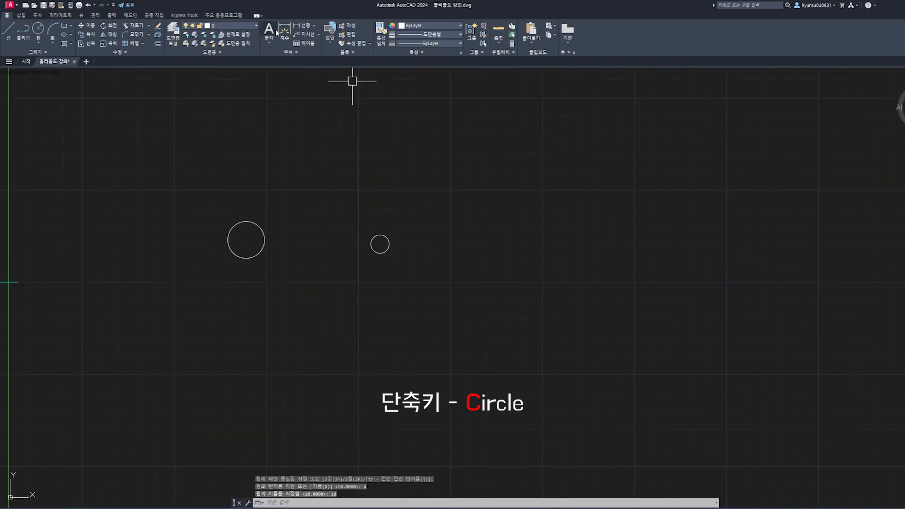
Move the smaller circle horizontally so that it sits close beside the larger one
left_click(391, 245)
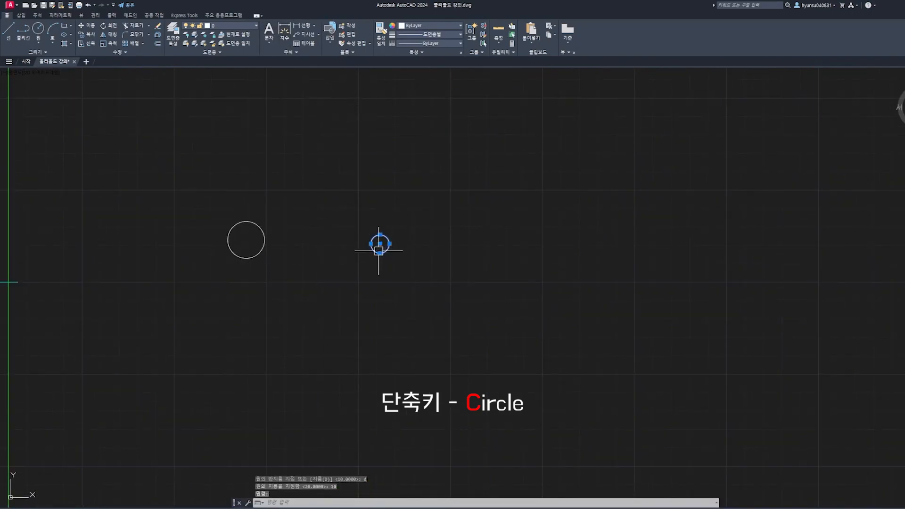
left_click_drag(385, 250, 287, 249)
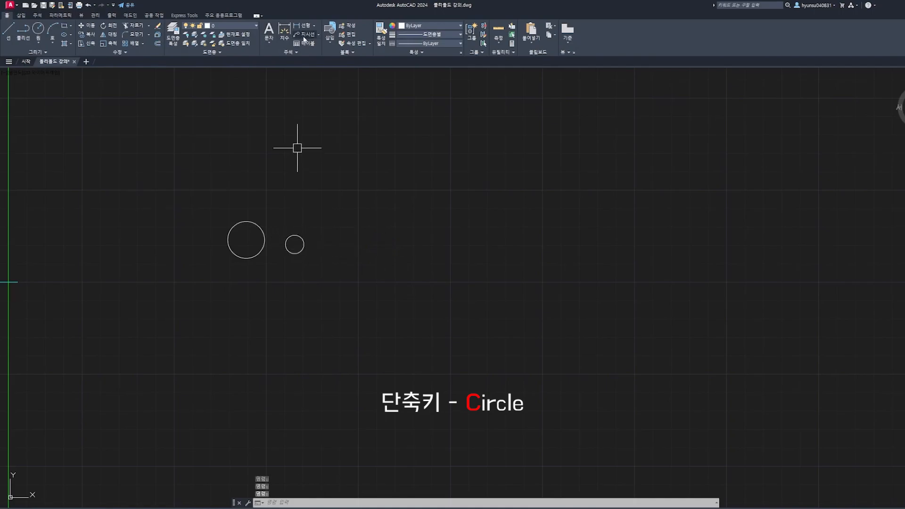
scroll(343, 237, "down", 2)
scroll(350, 253, "up", 2)
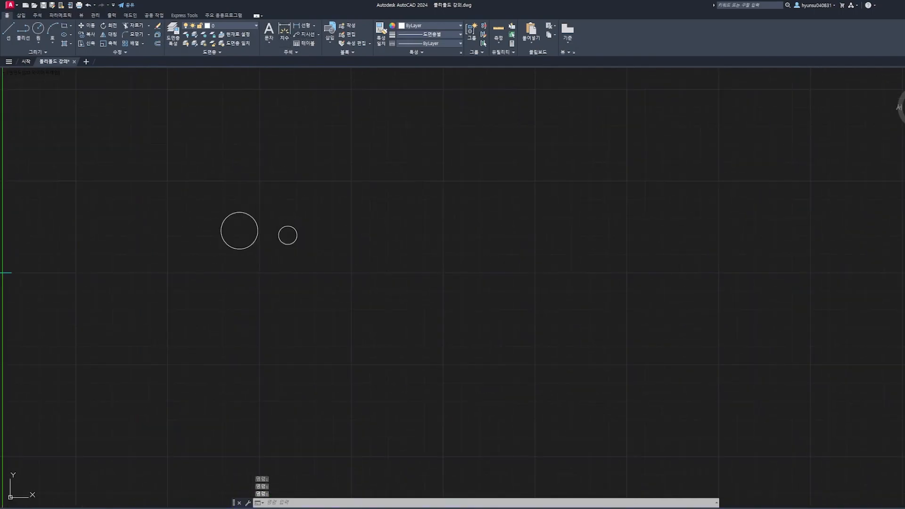
type("rec")
key("Return")
key("Escape")
key("Escape")
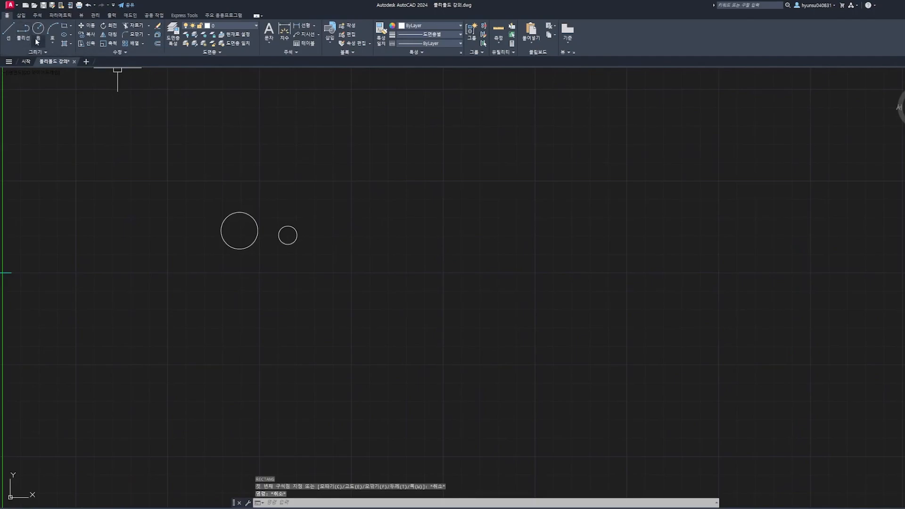
Review the available circle creation methods and erase both circles
left_click(38, 40)
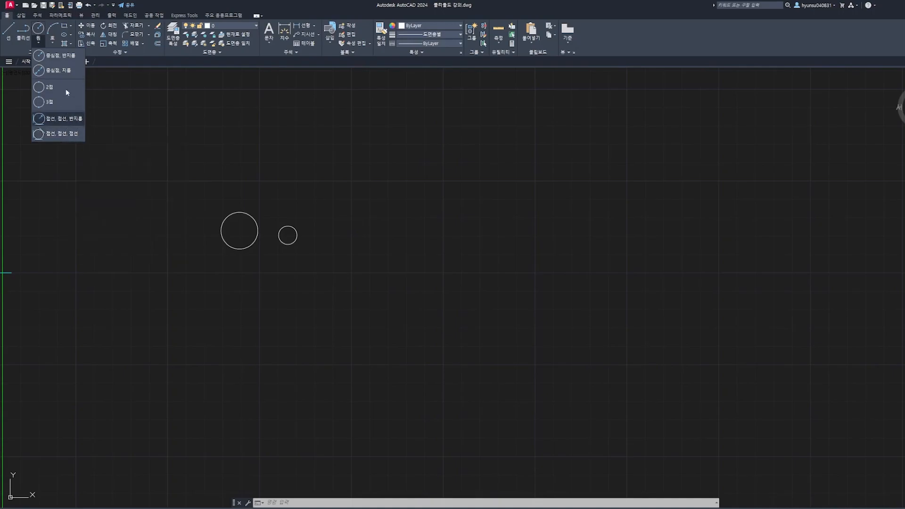
left_click(385, 338)
left_click(198, 168)
key("Delete")
Draw two separate freehand slanted lines, one above the other and nearly parallel, in the circle frame
middle_click_drag(291, 161, 351, 210)
type("l")
key("space")
left_click(257, 159)
left_click(507, 109)
key("space")
key("space")
left_click(266, 309)
left_click(595, 242)
key("space")
key("space")
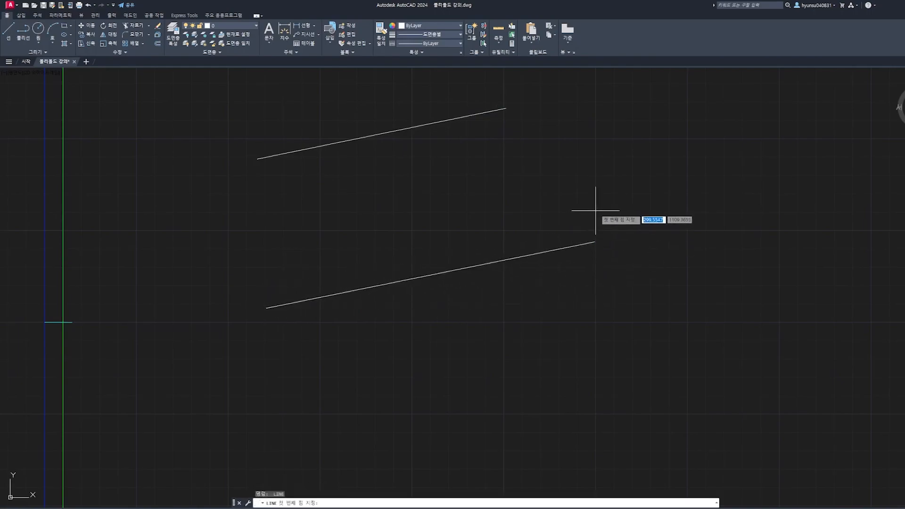
key("Escape")
Draw a two-point circle whose diameter runs from the lower slanted line's midpoint to the upper slanted line's midpoint
type("c")
key("space")
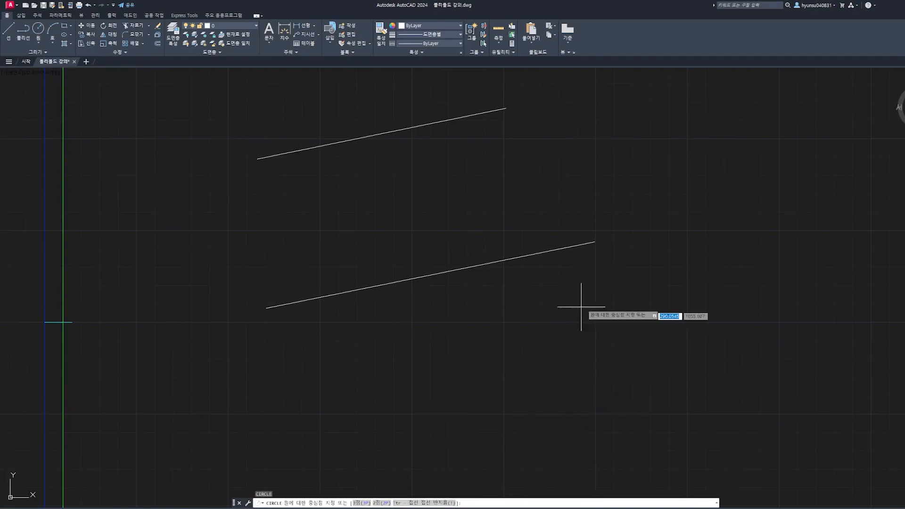
type("2p")
key("Return")
left_click(430, 275)
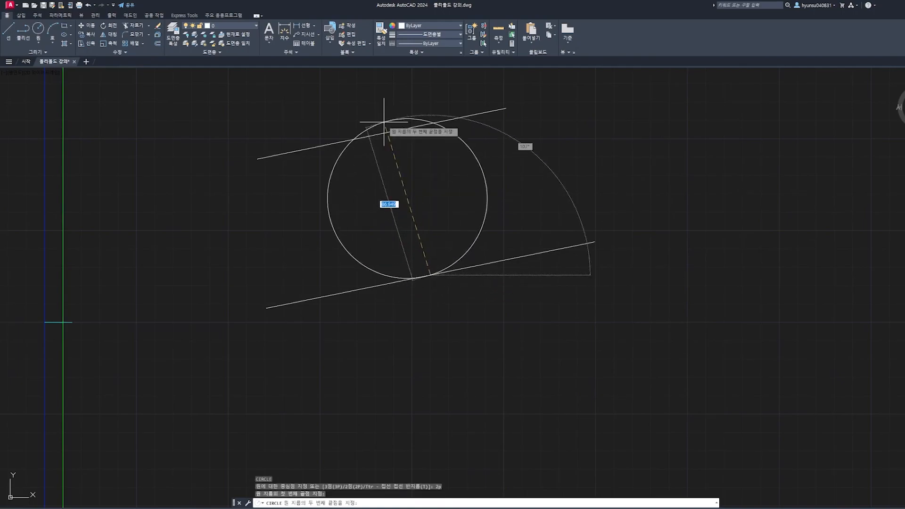
left_click(385, 123)
Draw a three-point circle through the lower line's midpoint and both endpoints of the upper line
key("Return")
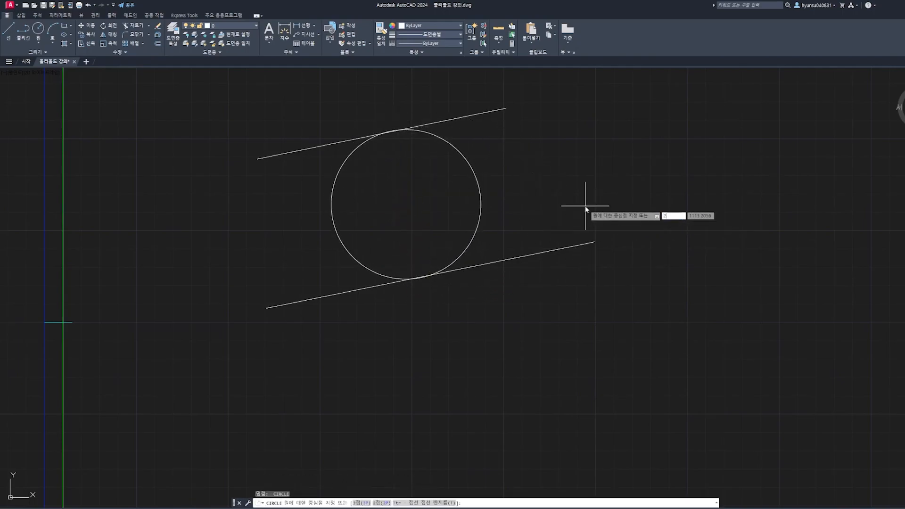
type("3p")
key("Return")
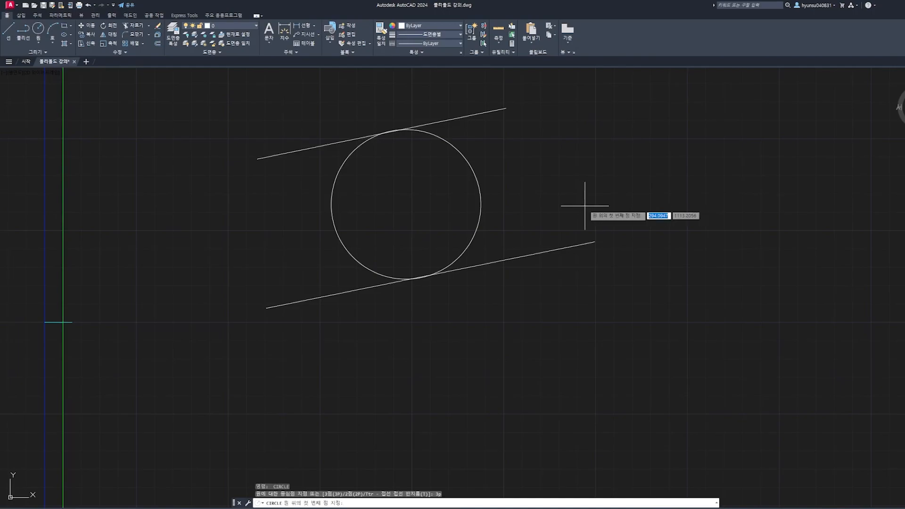
left_click(427, 273)
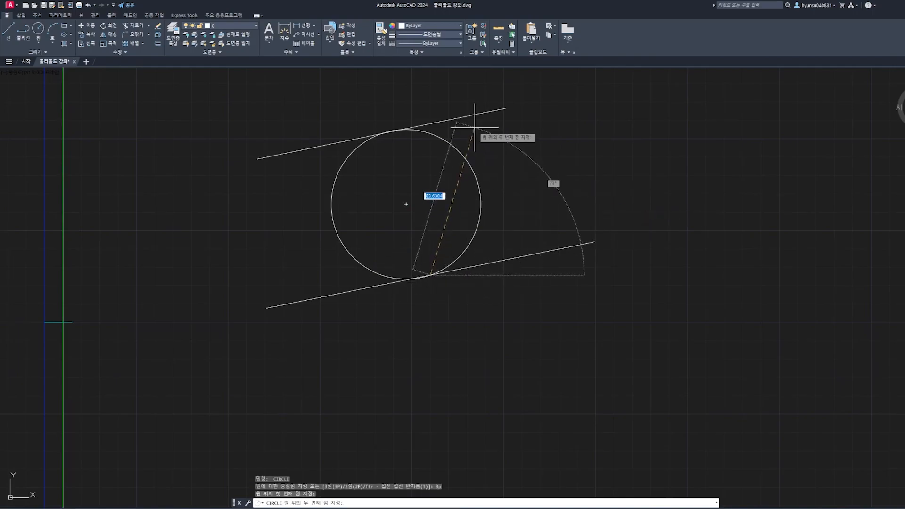
left_click(506, 108)
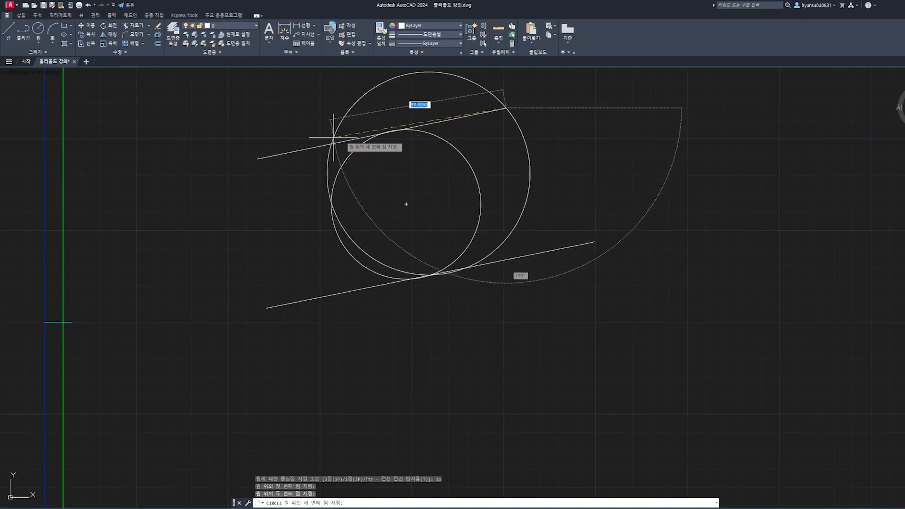
left_click(257, 159)
scroll(500, 218, "down", 3)
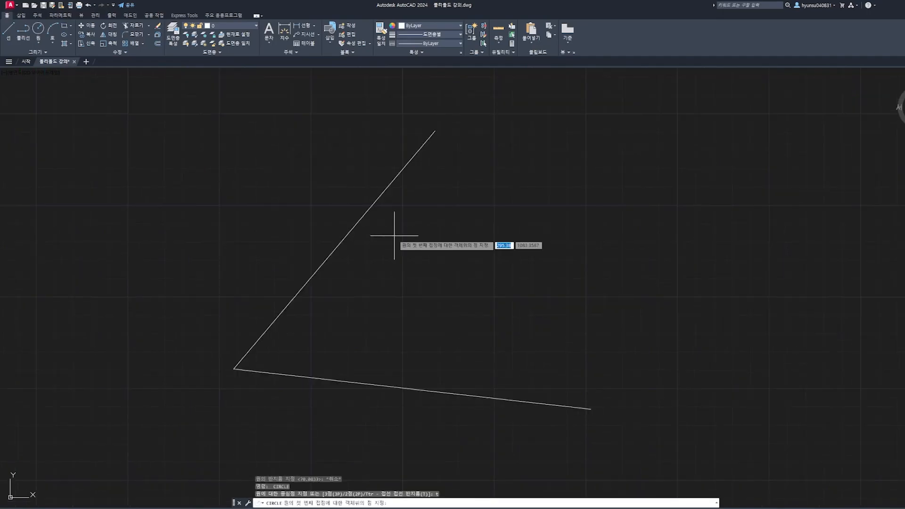
Draw a tangent-tangent-radius circle with radius 40 touching both lines of the open angle, and inspect its tangency with the steep line
scroll(375, 241, "up", 2)
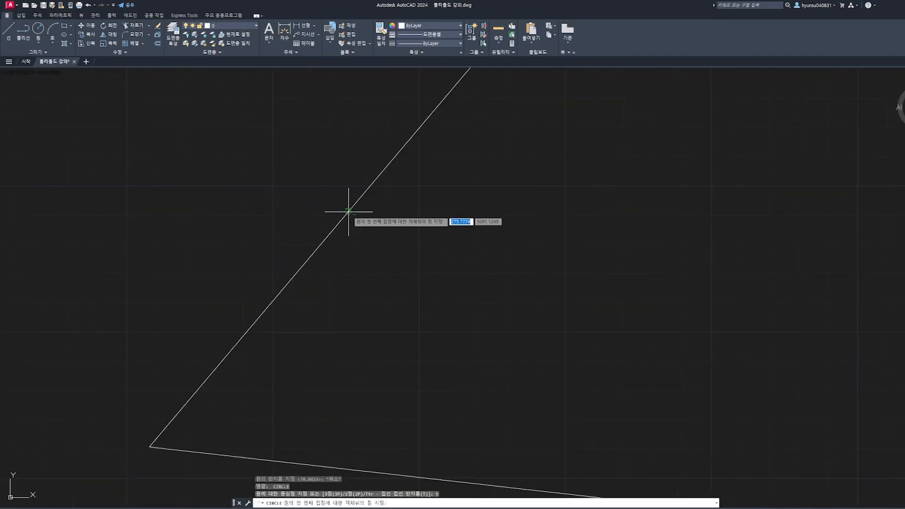
left_click(383, 169)
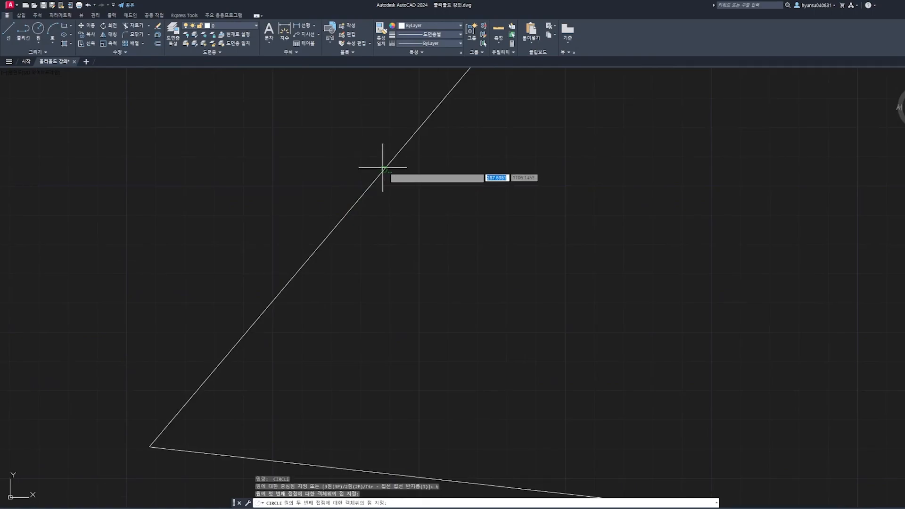
left_click(420, 477)
scroll(477, 320, "down", 2)
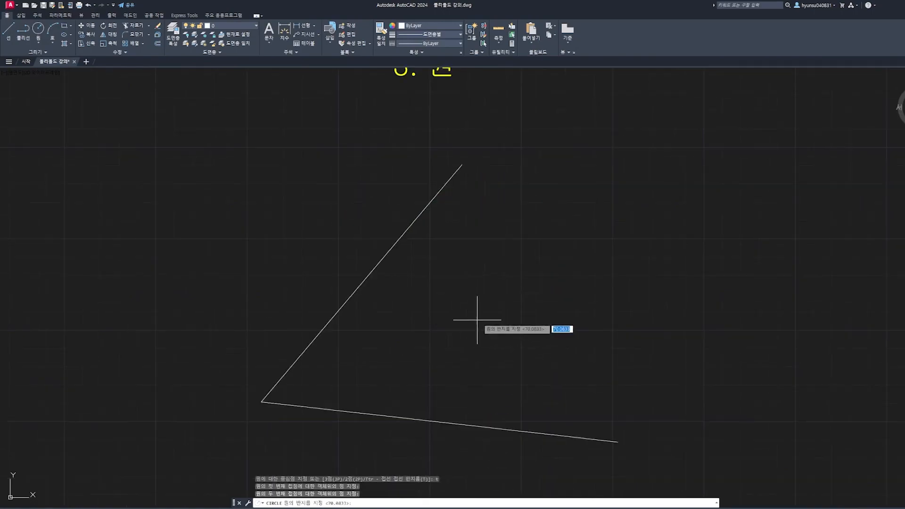
left_click(372, 317)
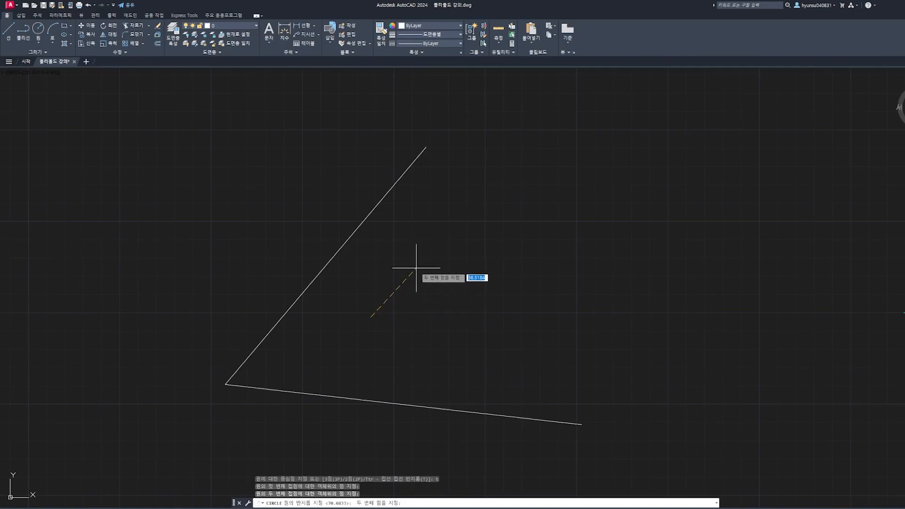
type("0")
key("Return")
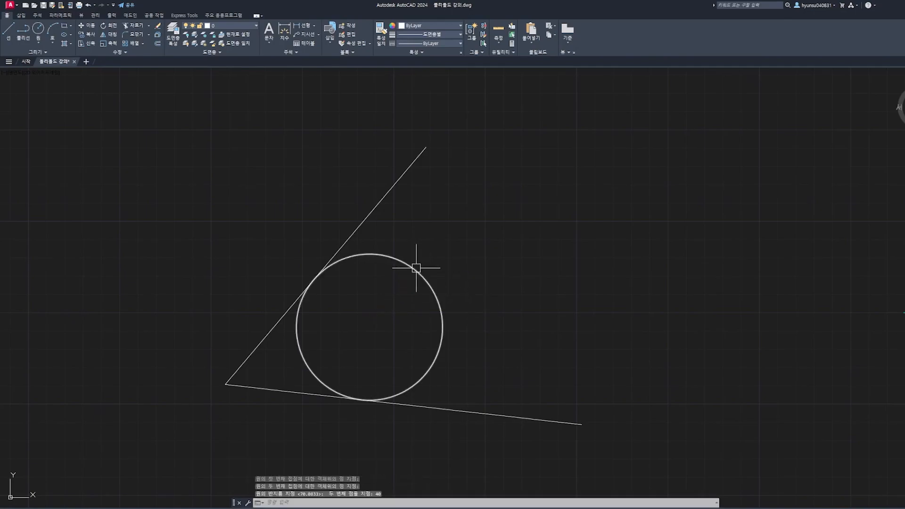
scroll(303, 297, "up", 10)
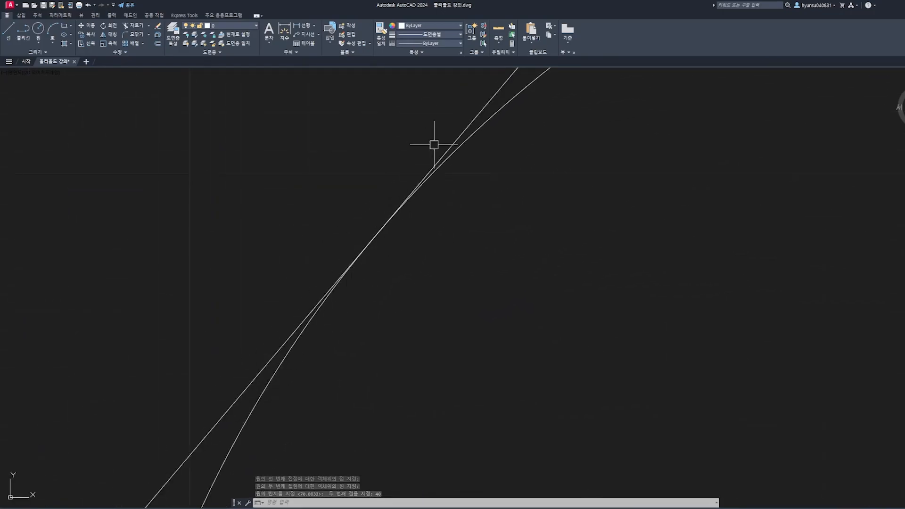
scroll(534, 202, "down", 5)
scroll(589, 432, "up", 2)
scroll(346, 467, "down", 4)
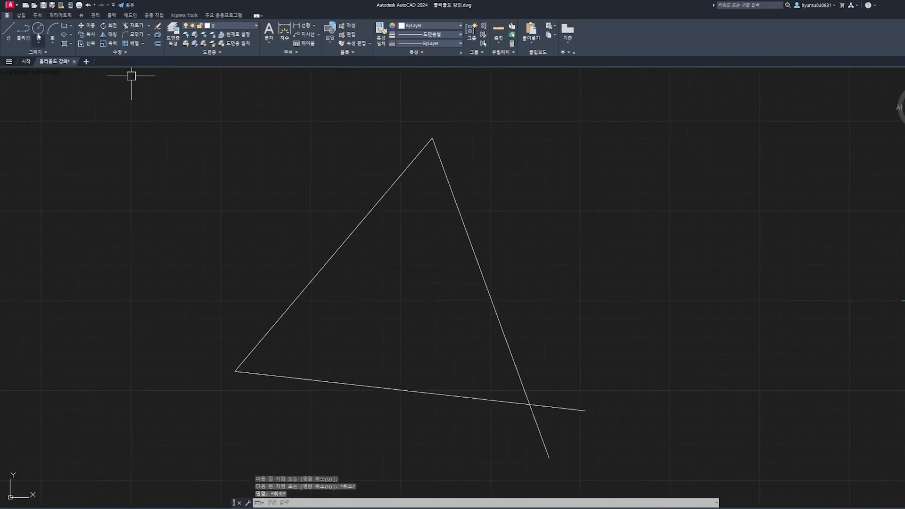
Draw a circle tangent to all three lines of the triangle using the Tan, Tan, Tan method
left_click(40, 40)
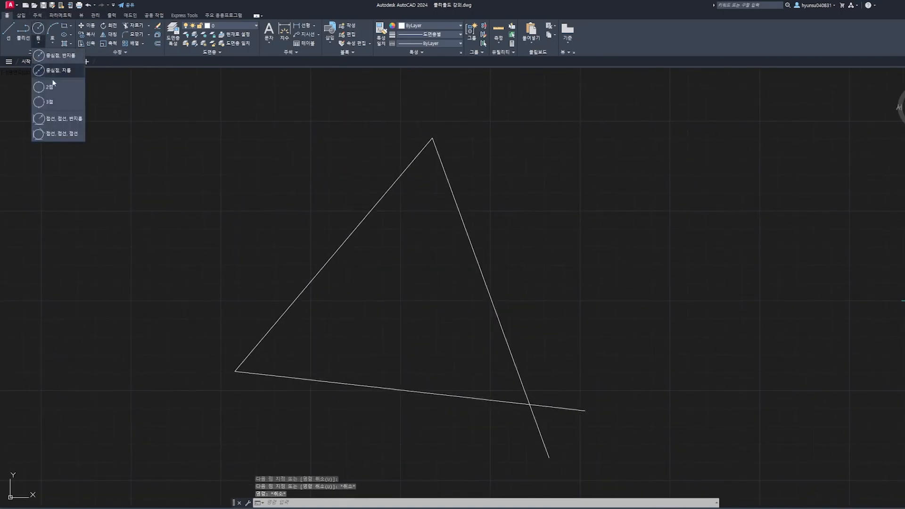
left_click(62, 137)
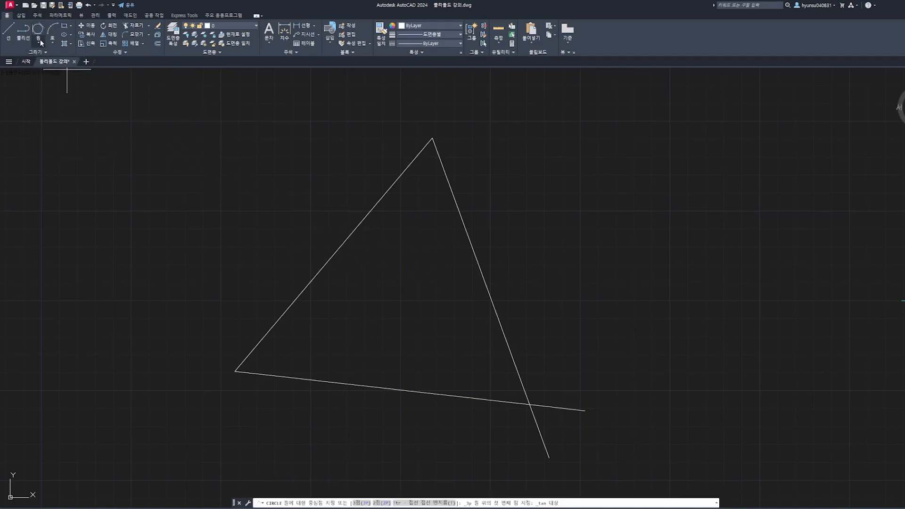
left_click(331, 254)
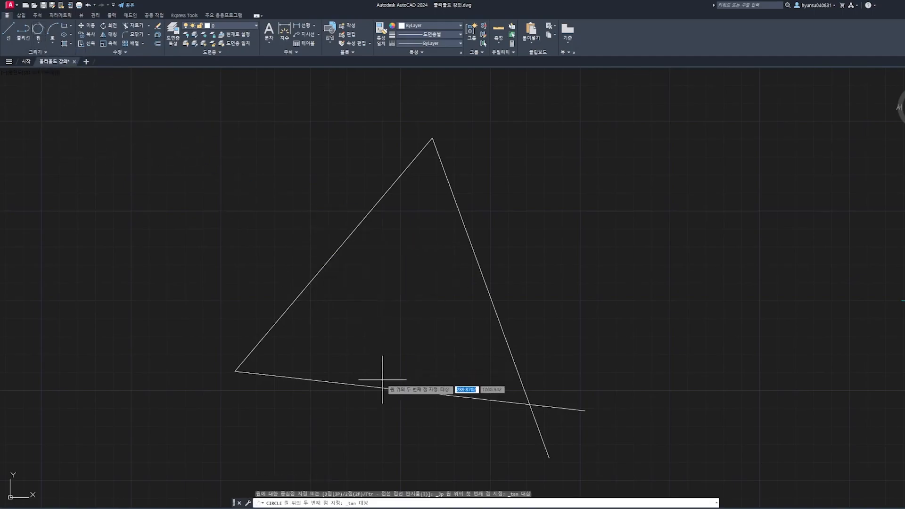
left_click(378, 387)
left_click(479, 269)
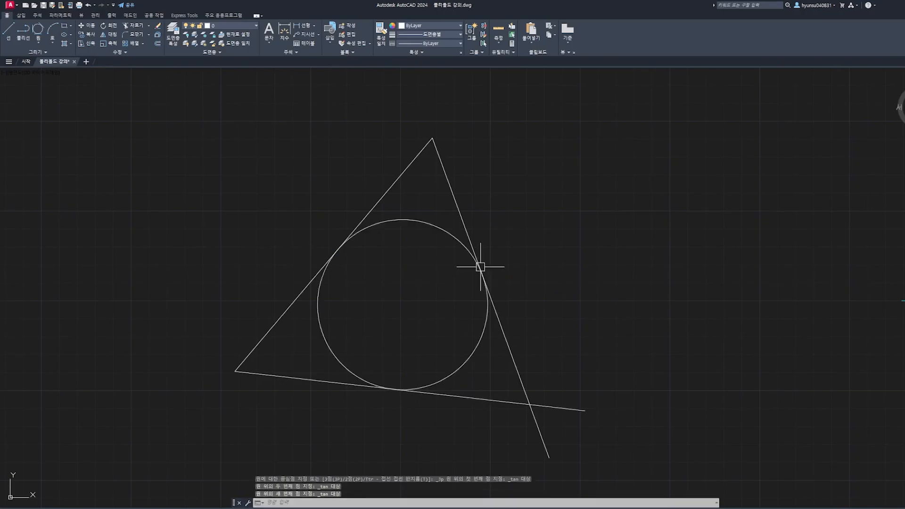
middle_click_drag(476, 303, 490, 281)
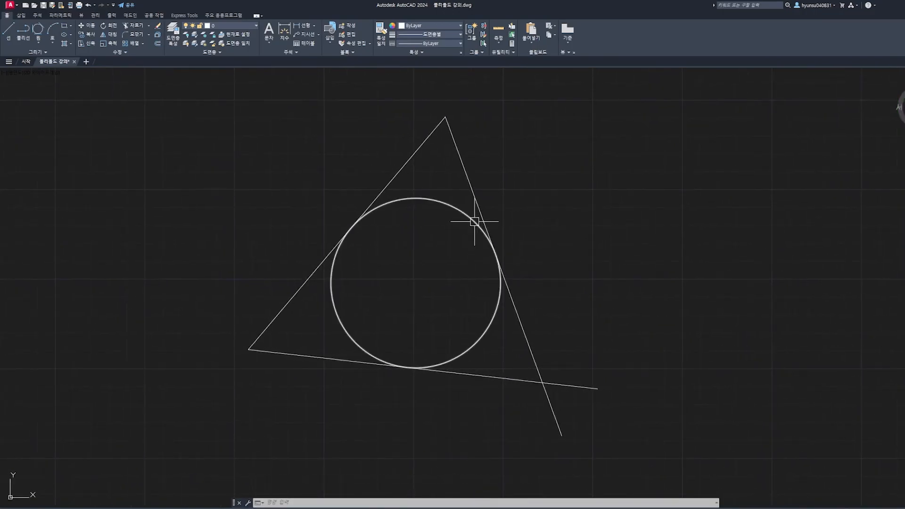
scroll(474, 222, "up", 2)
key("Escape")
key("Escape")
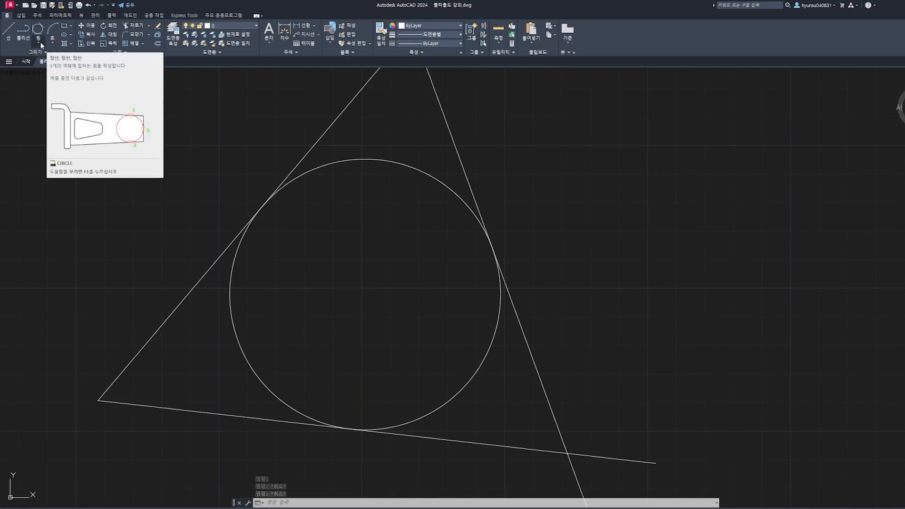
Draw a three-point circle through the inscribed circle's contact points on both steep lines and the triangle's lower-right intersection
left_click(41, 41)
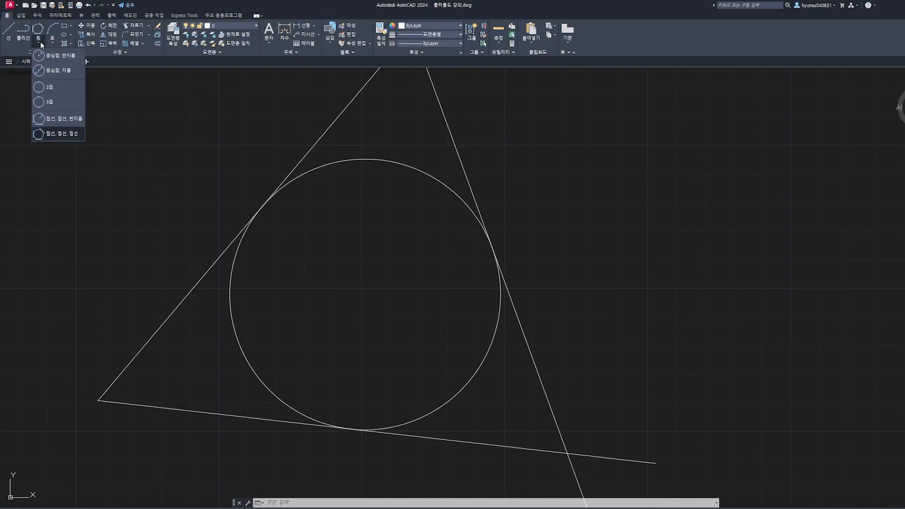
left_click(63, 103)
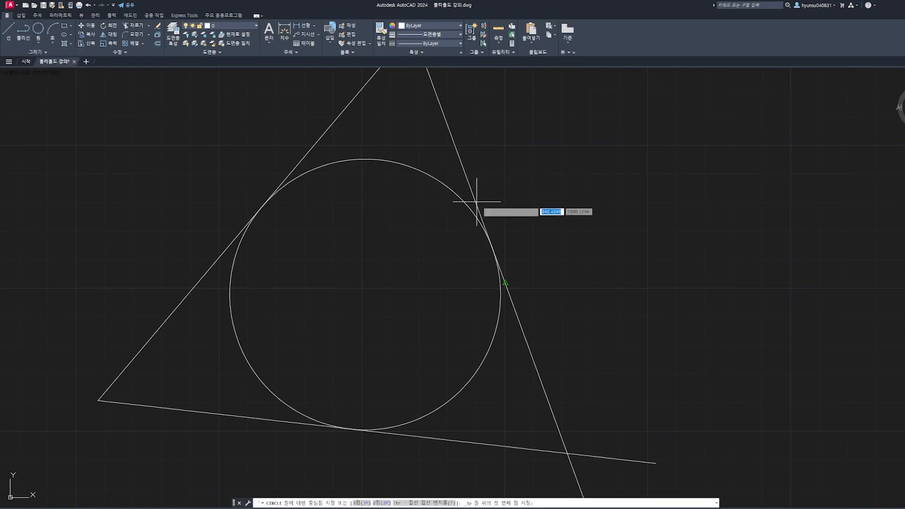
left_click(255, 214)
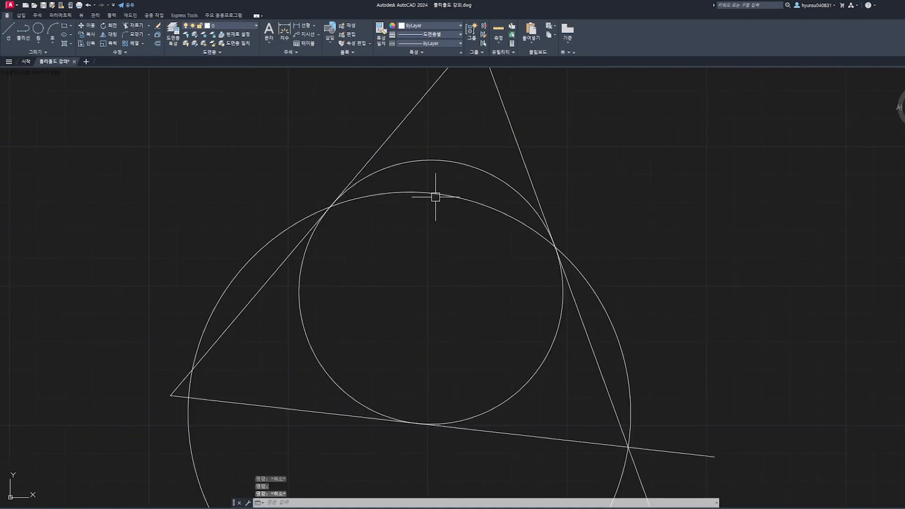
Examine how the three-point circle and the three-tangent circle each meet the triangle's lines
left_click(435, 195)
key("Escape")
left_click(457, 166)
key("Escape")
scroll(533, 200, "up", 2)
left_click(514, 194)
key("Escape")
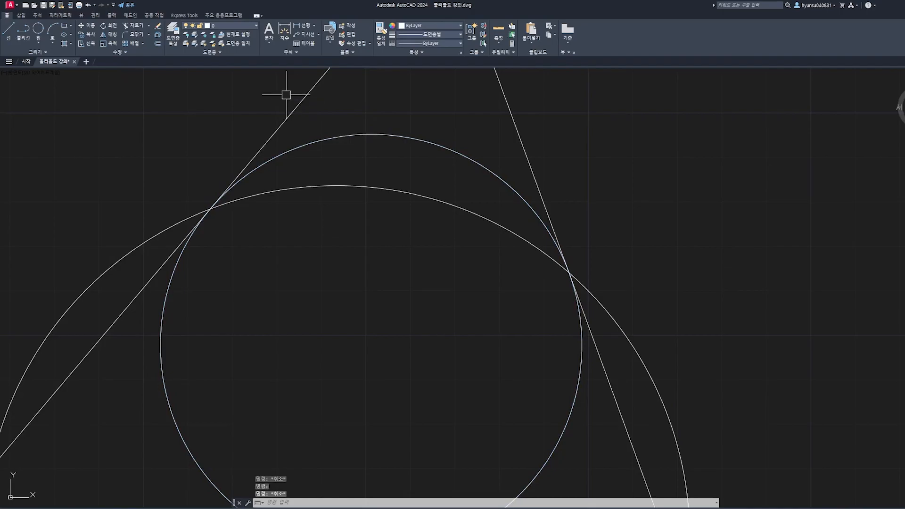
scroll(508, 127, "down", 2)
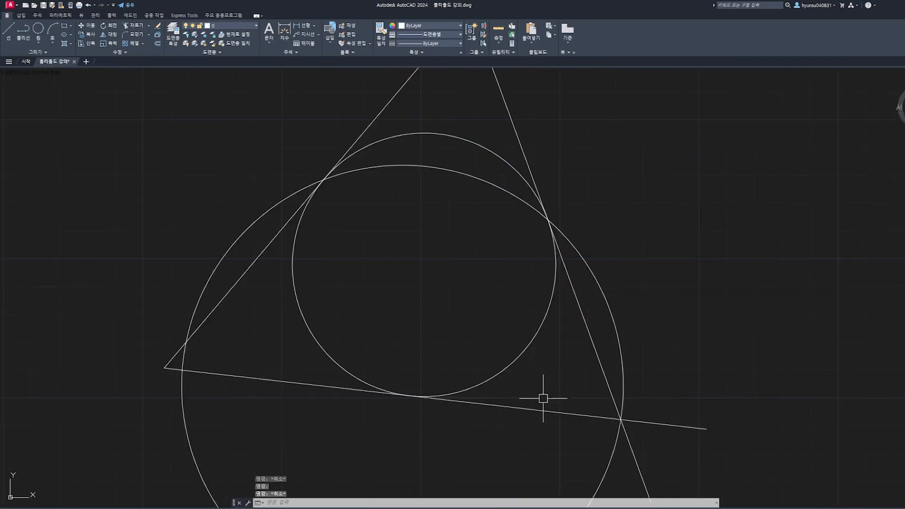
left_click(324, 178)
scroll(323, 172, "up", 3)
scroll(436, 174, "down", 4)
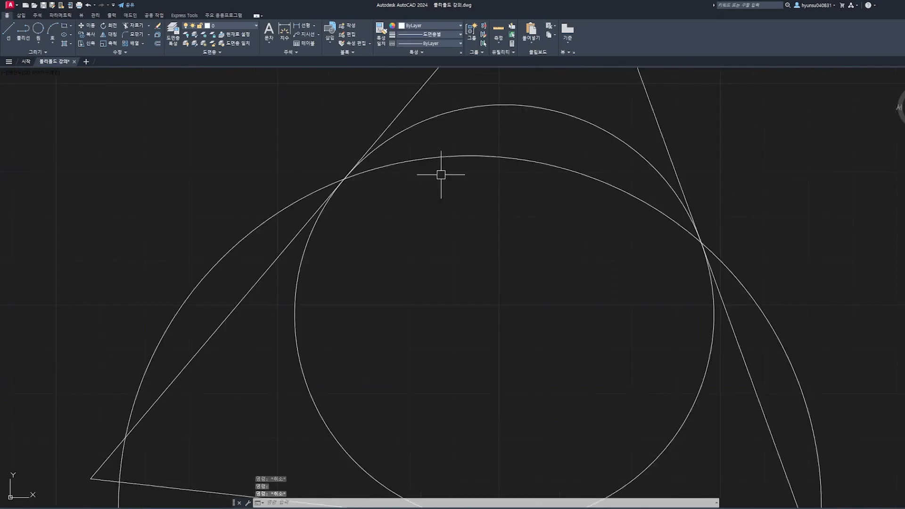
middle_click_drag(627, 396, 539, 371)
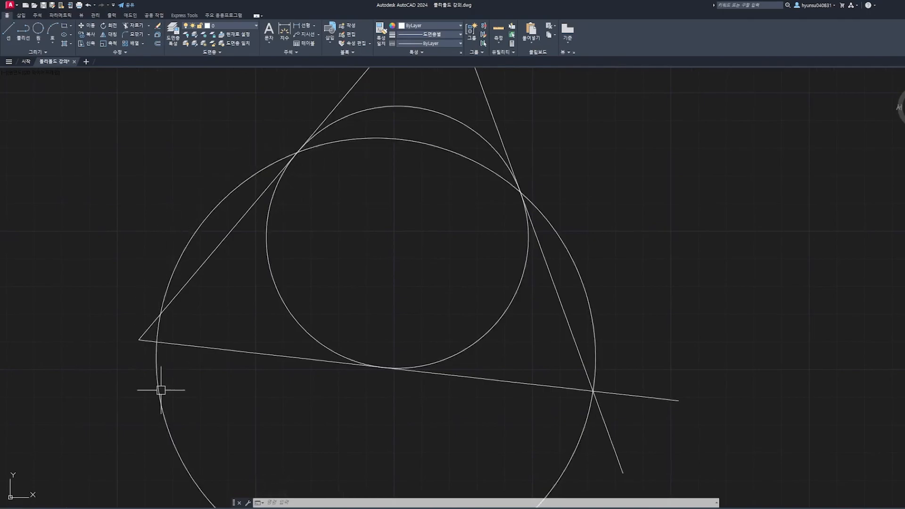
middle_click_drag(600, 392, 569, 340)
middle_click_drag(285, 243, 411, 281)
Draw a wide, shallow three-point arc bulging upward across the middle of the arc frame
scroll(501, 301, "down", 4)
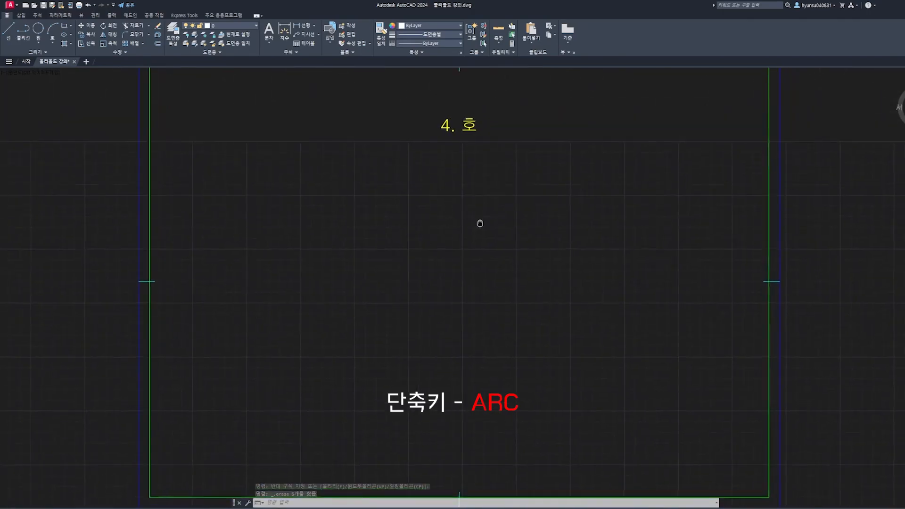
mouse_move(479, 222)
middle_mouse_down()
mouse_move(449, 216)
mouse_move(400, 238)
middle_mouse_up()
key("Return")
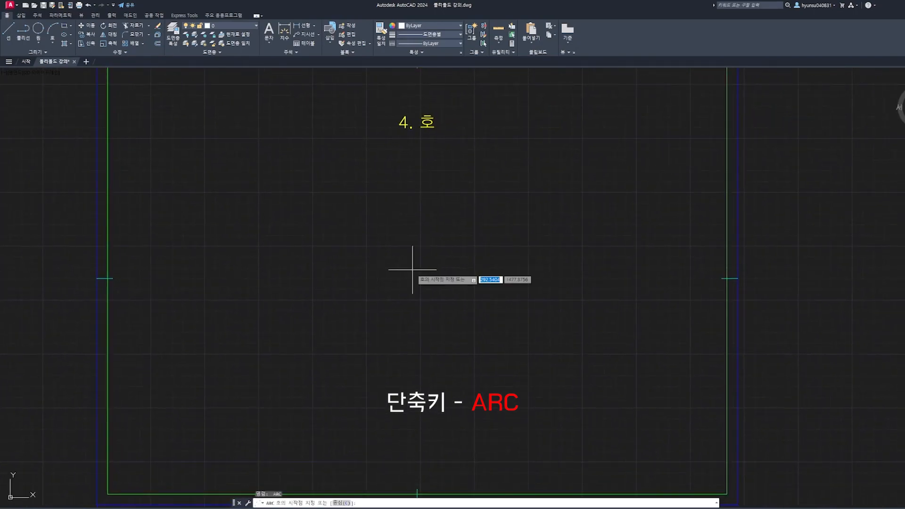
left_click(283, 284)
left_click(365, 238)
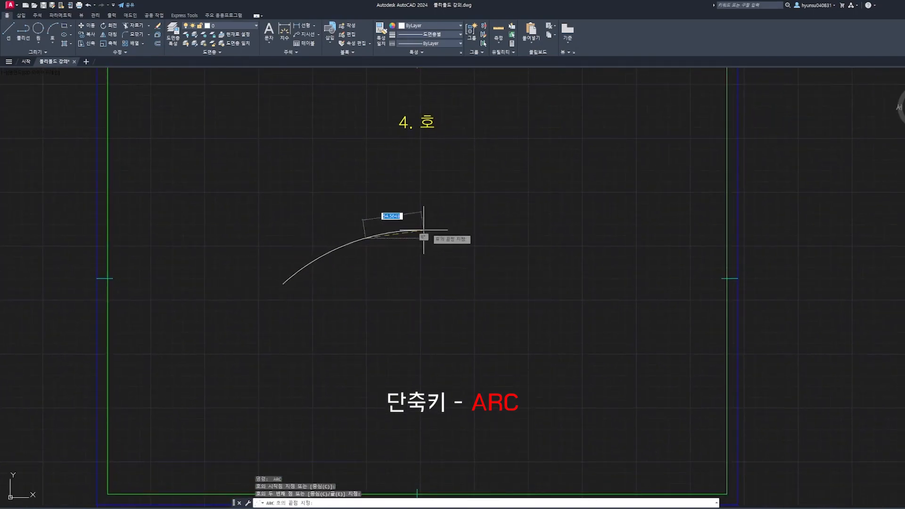
left_click(572, 235)
Draw a second arc with the Center option, centred below the first arc, starting left of its centre and sweeping counterclockwise to just above it
key("Return")
middle_click_drag(533, 293, 520, 269)
key("Return")
key("Escape")
key("Return")
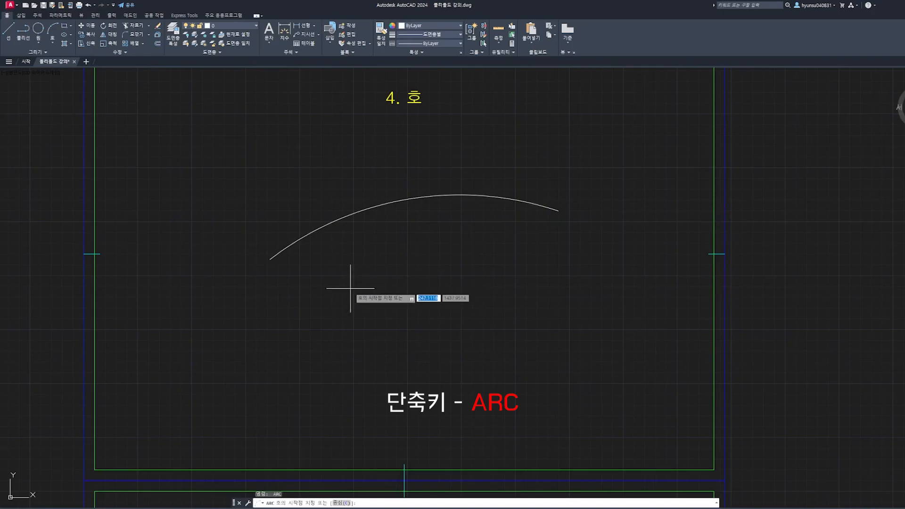
left_click(344, 503)
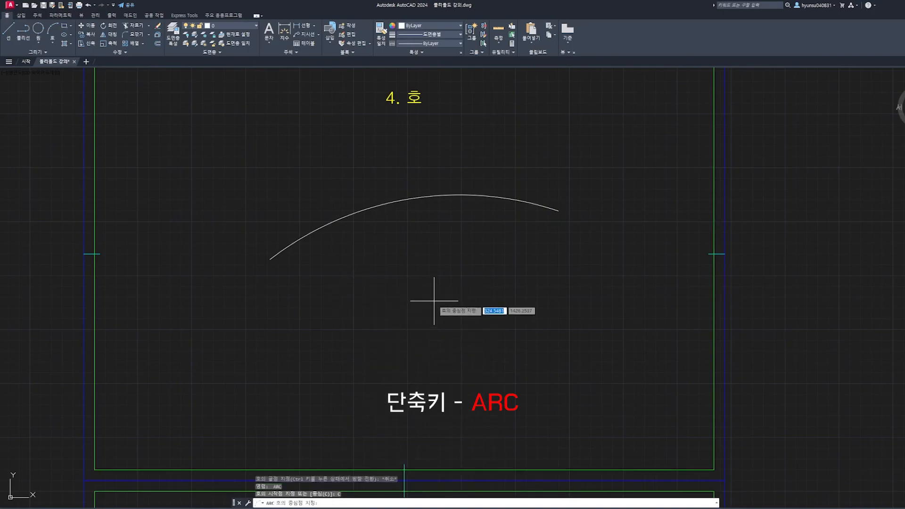
left_click(436, 300)
left_click(348, 299)
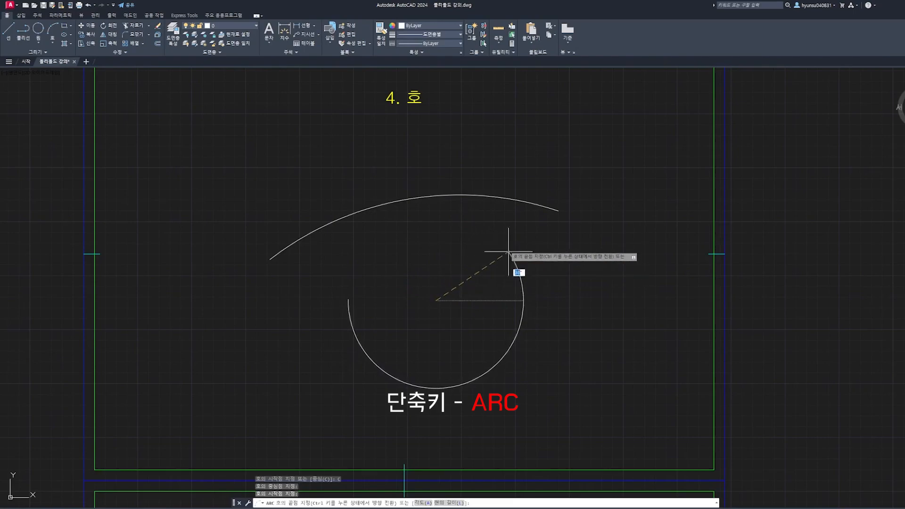
left_click(423, 242)
Erase all the practice arcs in the arc frame
left_click(598, 393)
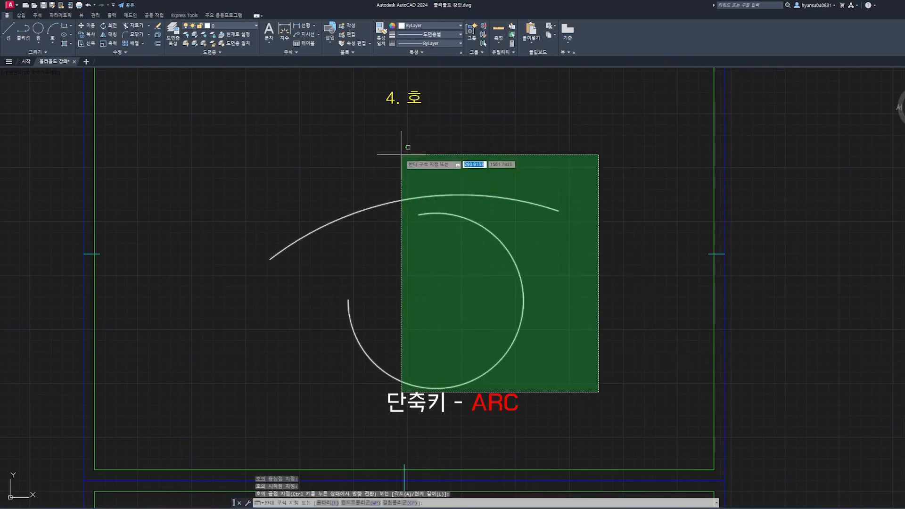
left_click(401, 155)
key("Delete")
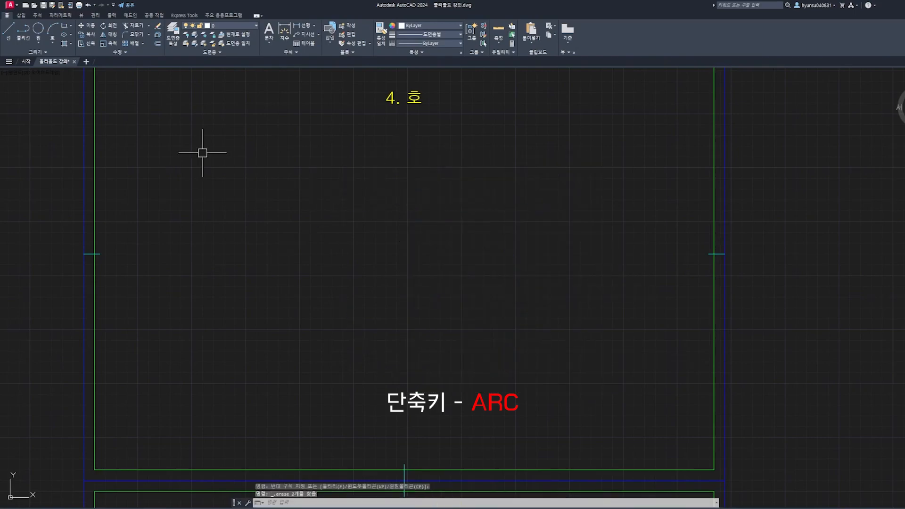
Draw an arc by start point, end point and radius in the arc frame, rising rightward with its bulge facing down
left_click(53, 42)
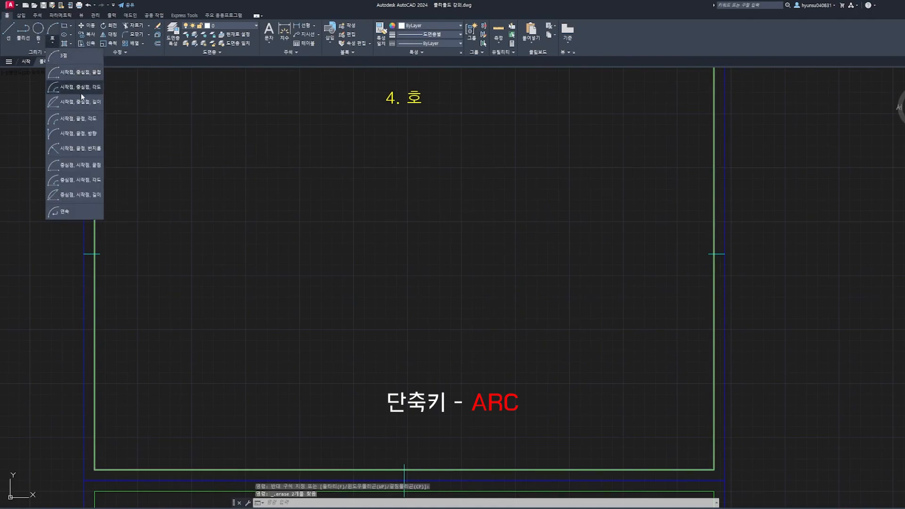
left_click(80, 149)
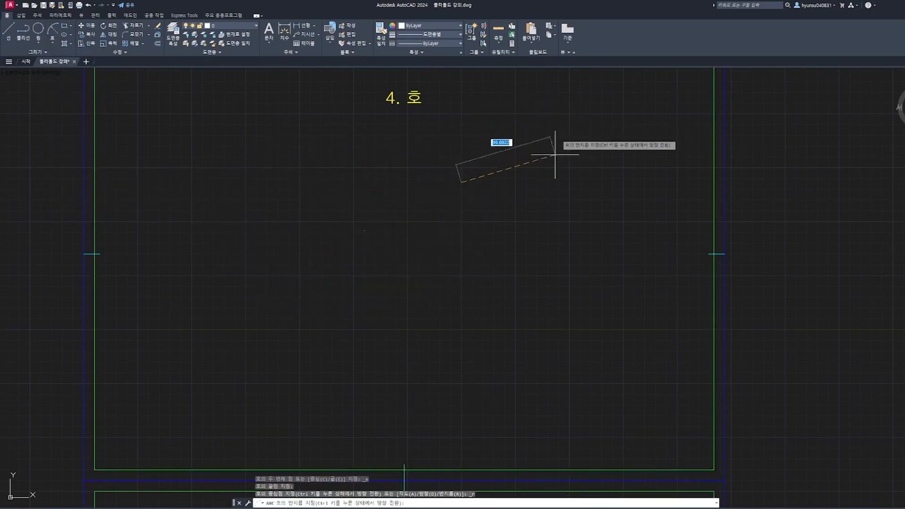
left_click(654, 130)
scroll(533, 142, "down", 1)
scroll(481, 211, "up", 1)
Erase the start-end-radius arc from the arc frame
left_click(497, 251)
left_click(405, 191)
scroll(369, 170, "up", 1)
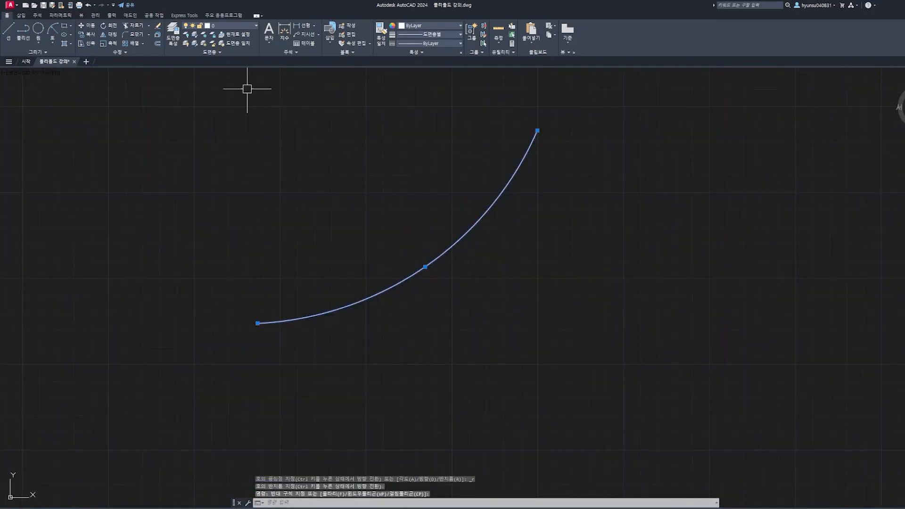
key("Delete")
left_click(53, 43)
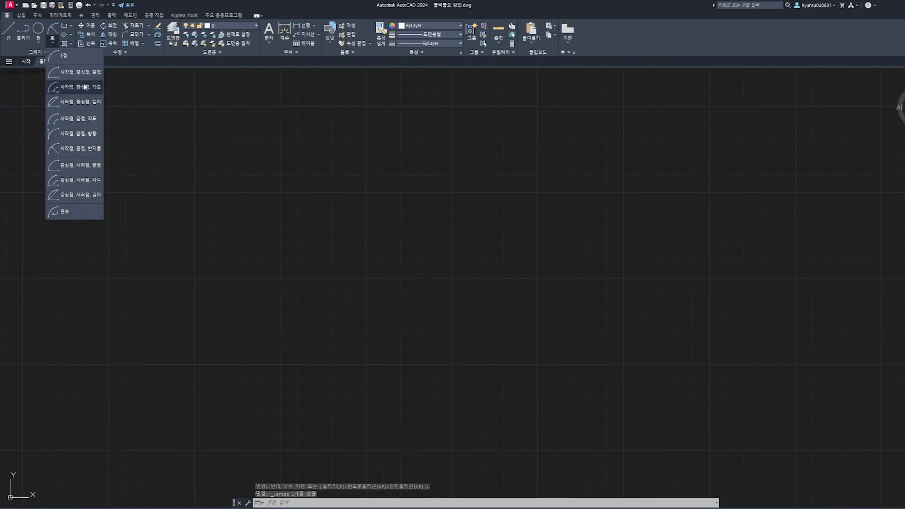
left_click(286, 175)
key("Escape")
key("Escape")
Draw a 120 by 120 square with RECTANG in the middle of the "5. 사각형" frame
scroll(283, 163, "down", 4)
middle_click_drag(409, 130, 442, 409)
scroll(457, 315, "up", 2)
mouse_move(442, 278)
middle_mouse_down()
mouse_move(445, 330)
mouse_move(447, 318)
middle_mouse_up()
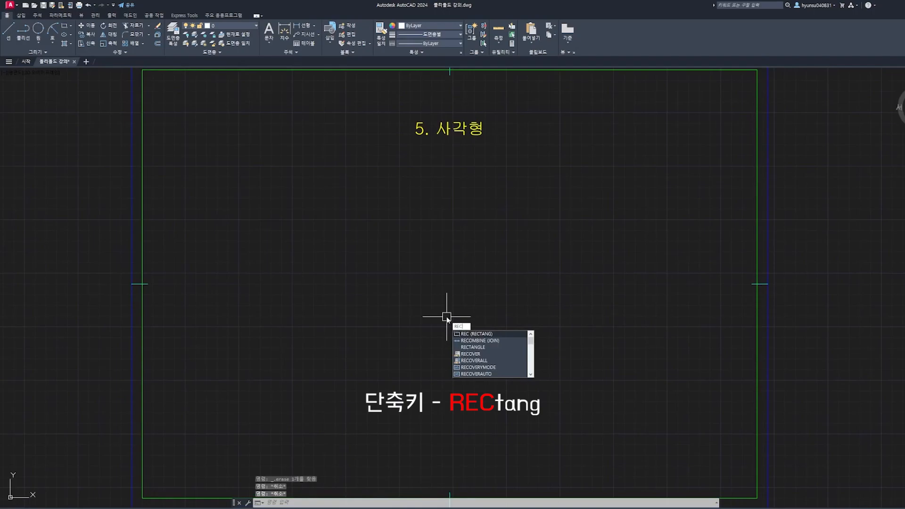
key("Return")
left_click(316, 217)
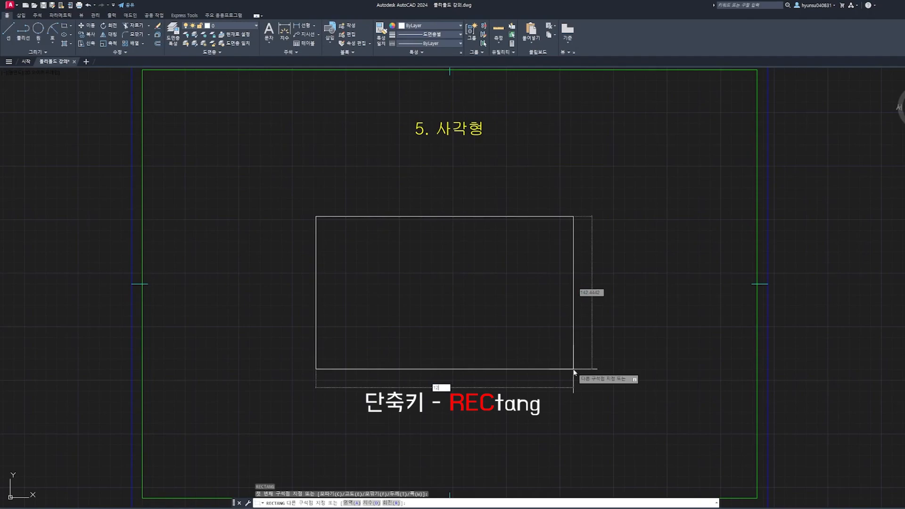
key("Tab")
type("12")
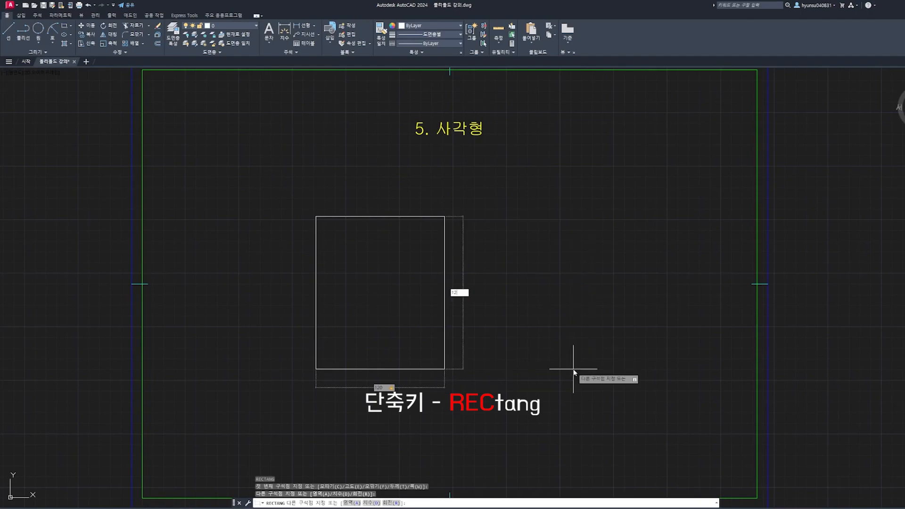
type("0")
key("Return")
key("Escape")
key("Escape")
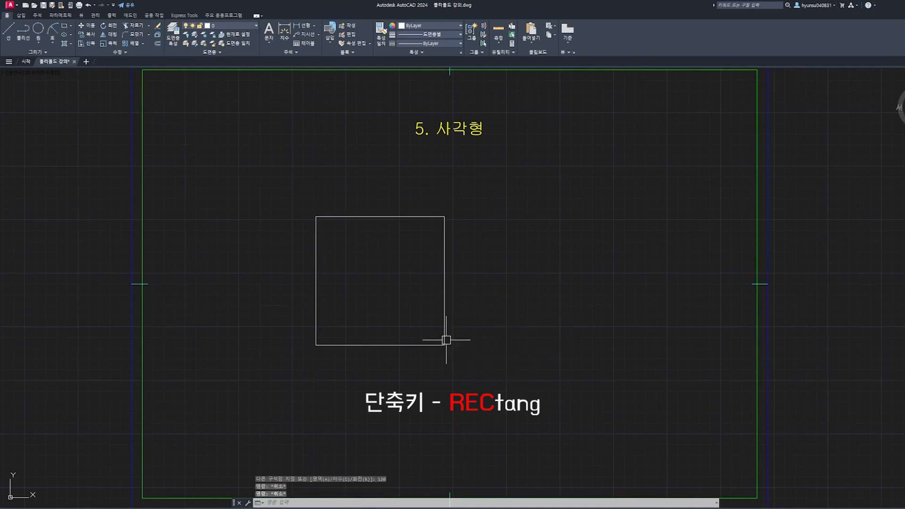
Move the square horizontally into the left part of the rectangle frame
left_click(446, 340)
type("m")
key("Return")
left_click(615, 297)
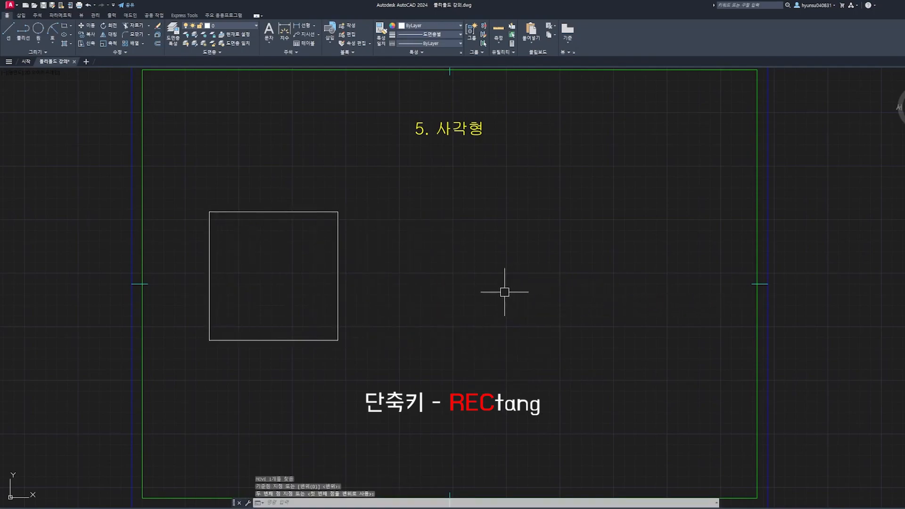
key("Escape")
Draw a smaller rectangle to the right of the square with both corner chamfer distances set to 5
type("r")
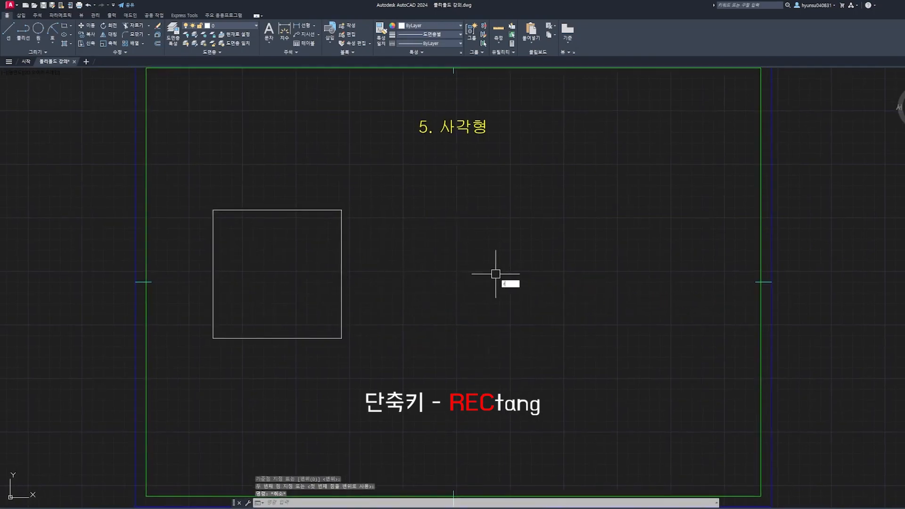
type("ec")
key("Return")
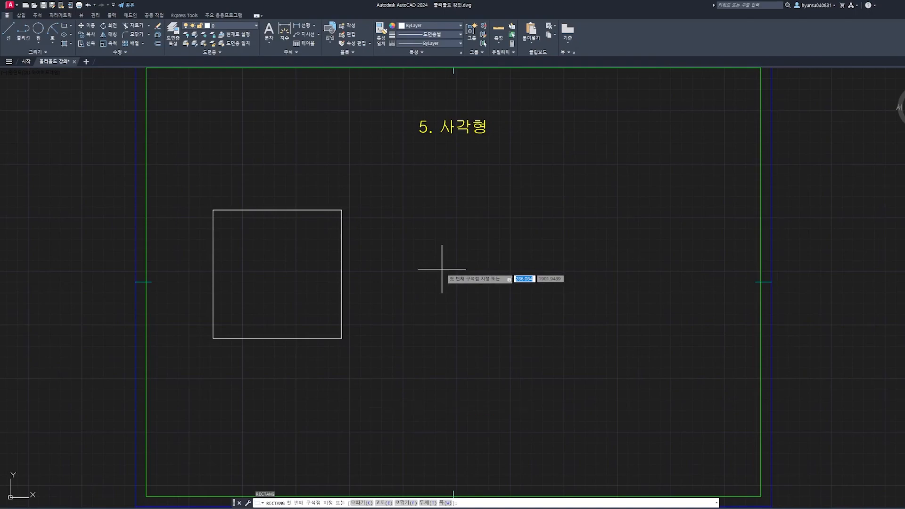
type("c")
key("Return")
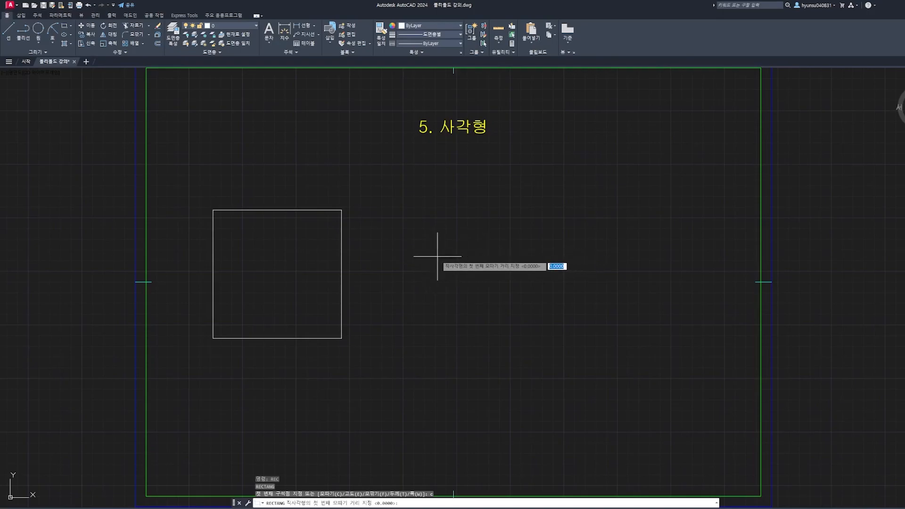
type("5")
key("Return")
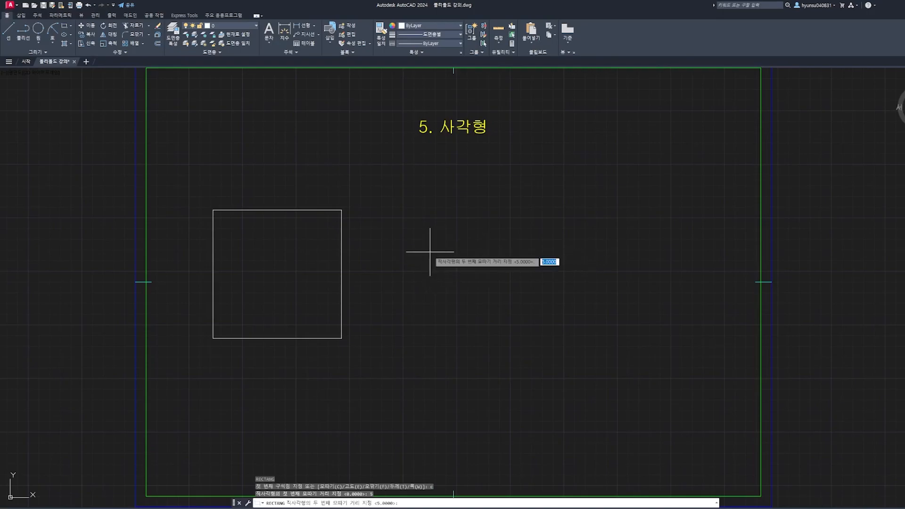
type("5")
key("Return")
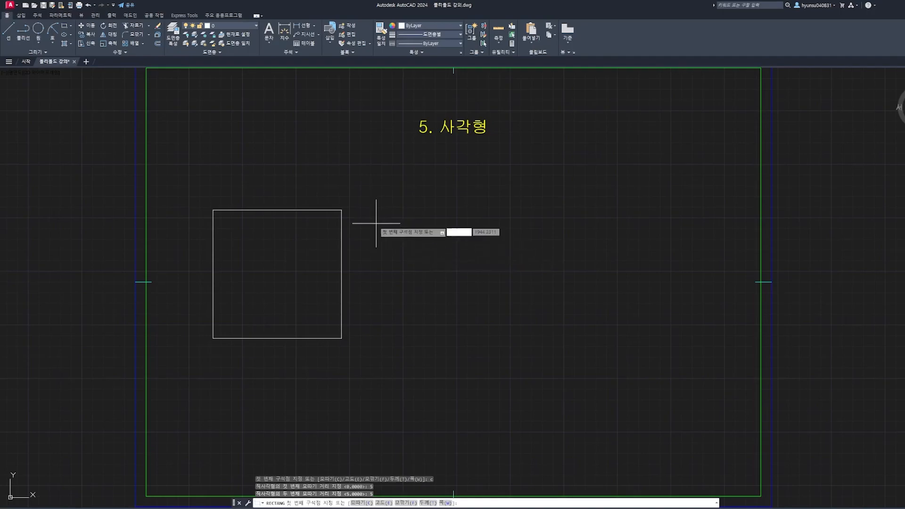
left_click(361, 211)
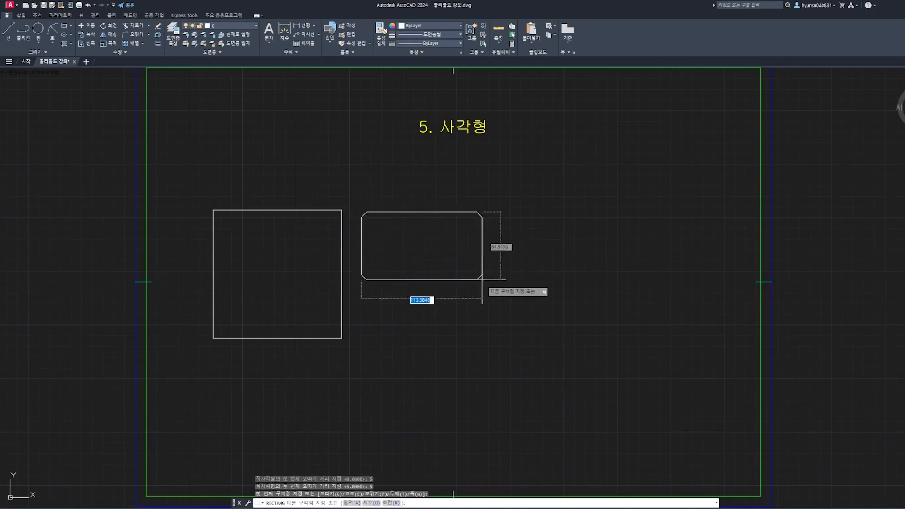
left_click(447, 268)
Draw a rectangle with corners filleted at radius 5 to the right of the chamfered one
scroll(498, 248, "up", 2)
middle_click_drag(515, 232, 480, 245)
key("Return")
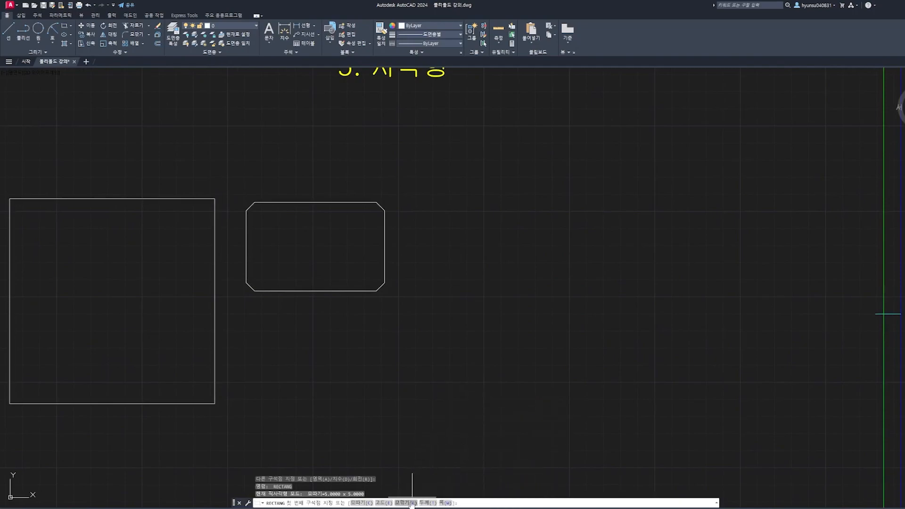
type("f")
key("Return")
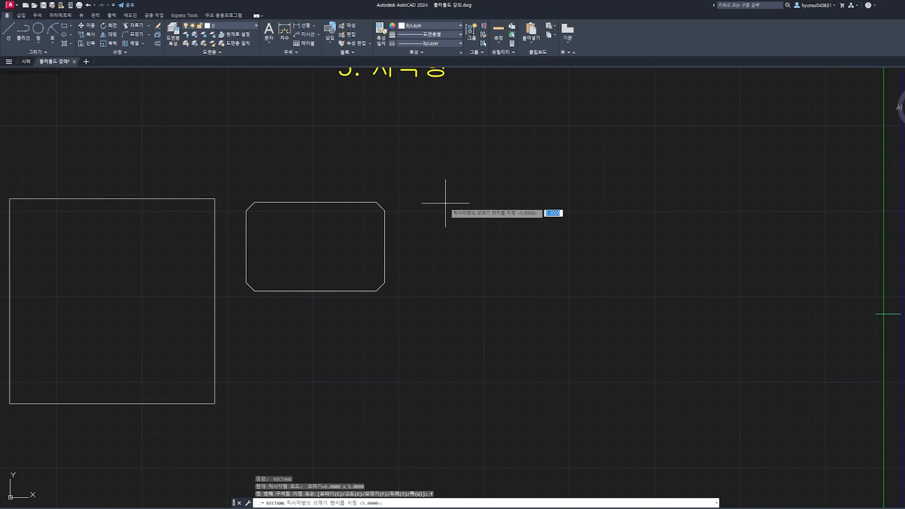
key("Return")
left_click(431, 198)
left_click(577, 288)
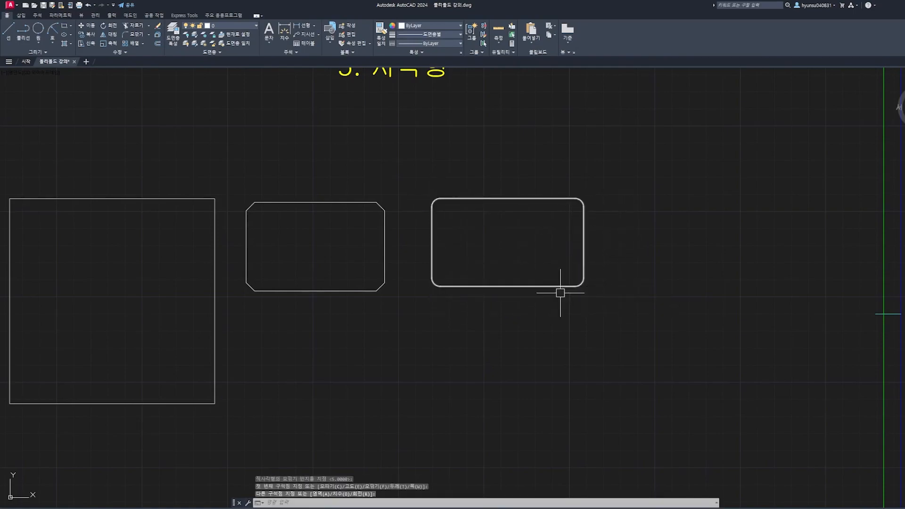
Erase the square, the chamfered rectangle and the filleted rectangle together
scroll(525, 316, "down", 2)
middle_click_drag(509, 319, 594, 290)
left_click(715, 406)
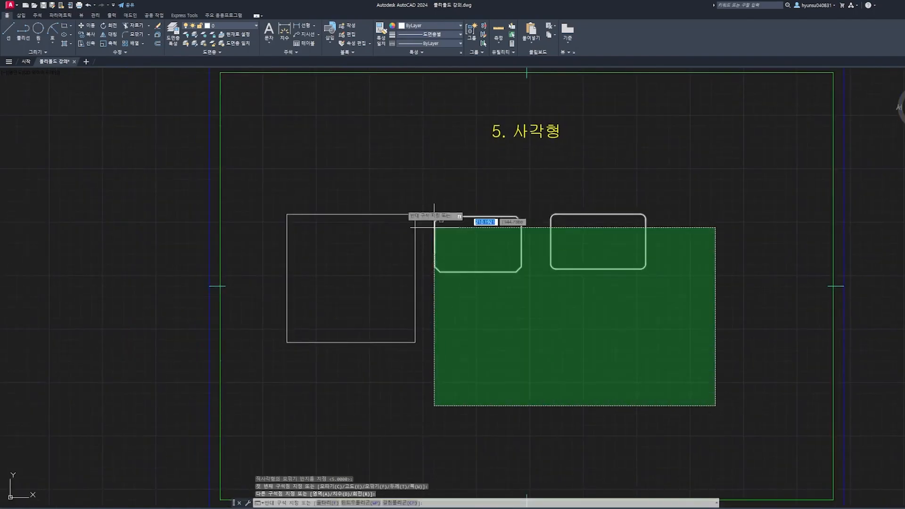
left_click(277, 181)
key("Delete")
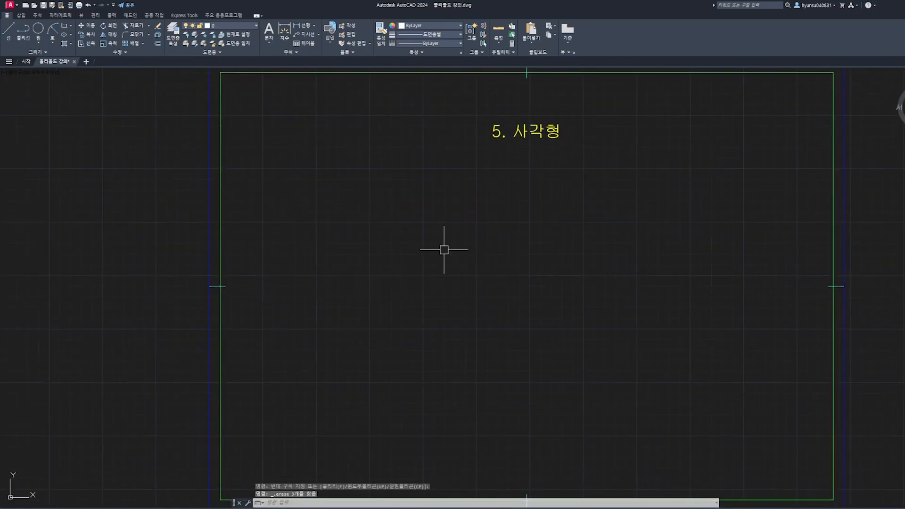
Draw a rounded rectangle in the rectangle frame using the Rotation option at 45 degrees
type("c")
key("Return")
left_click(433, 320)
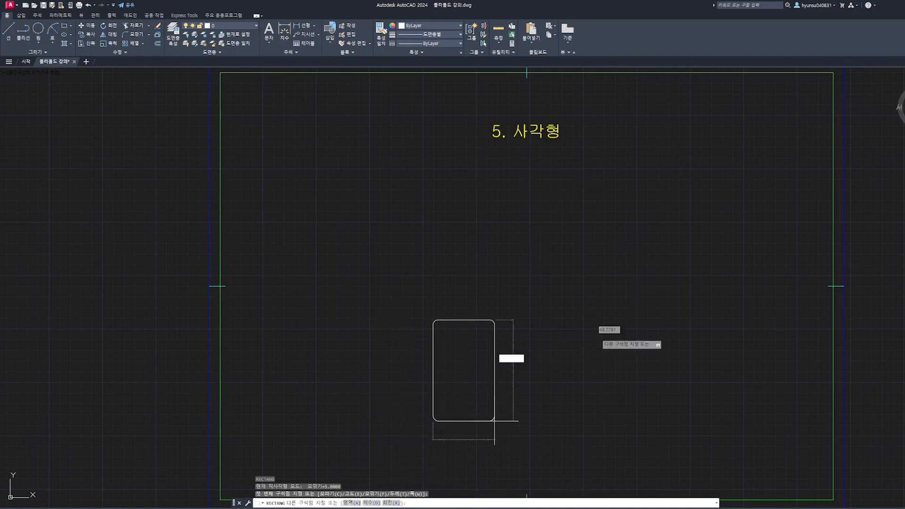
scroll(570, 225, "up", 2)
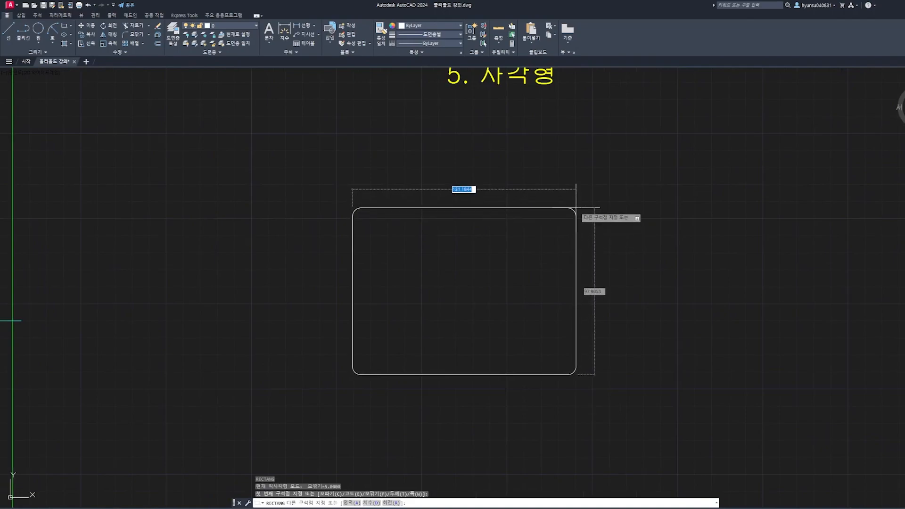
type("r")
key("Return")
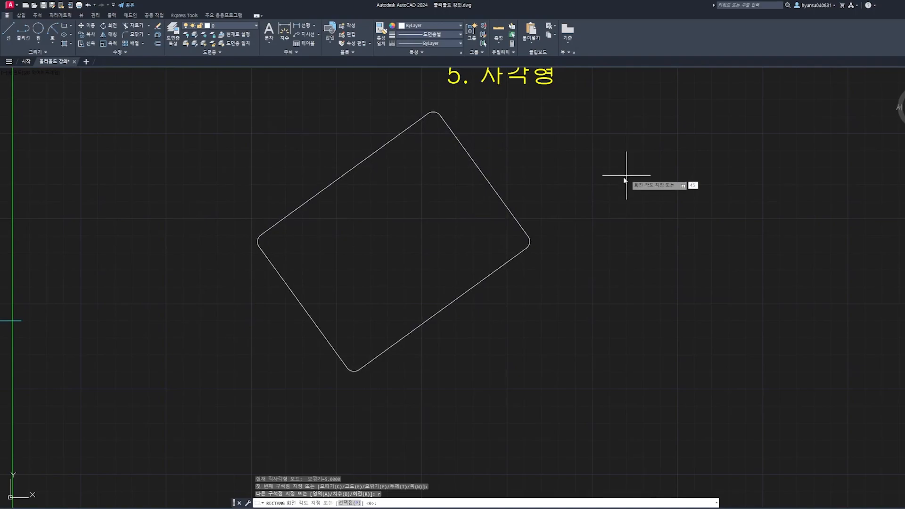
type("45")
key("Return")
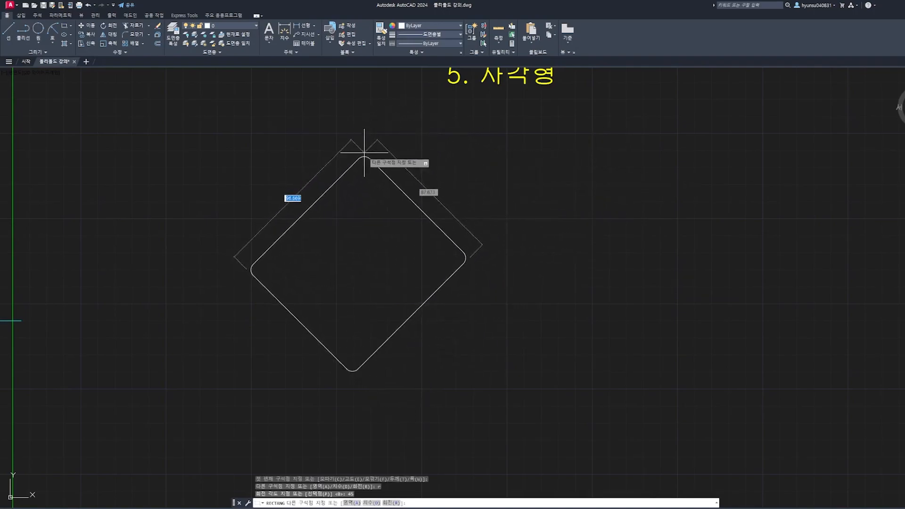
left_click(396, 163)
Draw a five-sided polygon inscribed in a circle of radius 50 in the left half of the "6. 다각형" frame
scroll(474, 196, "down", 2)
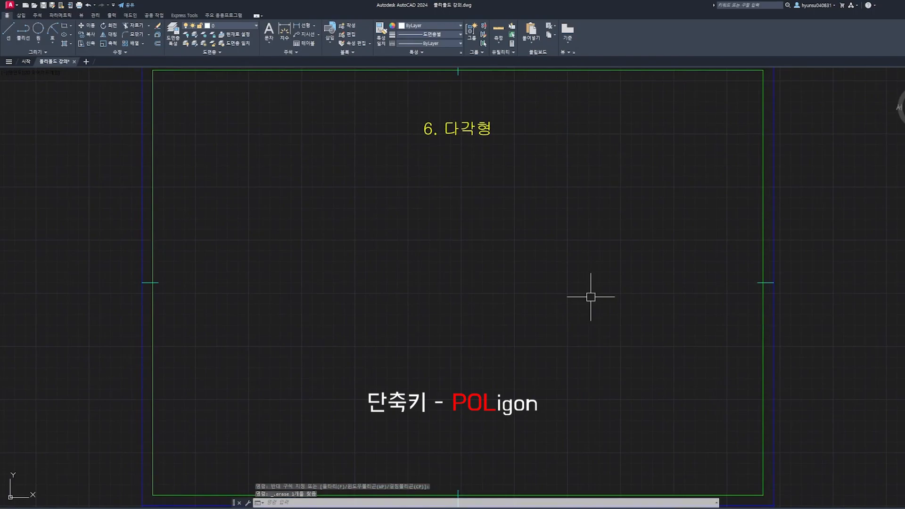
type("plo")
key("Escape")
key("Escape")
type("pol")
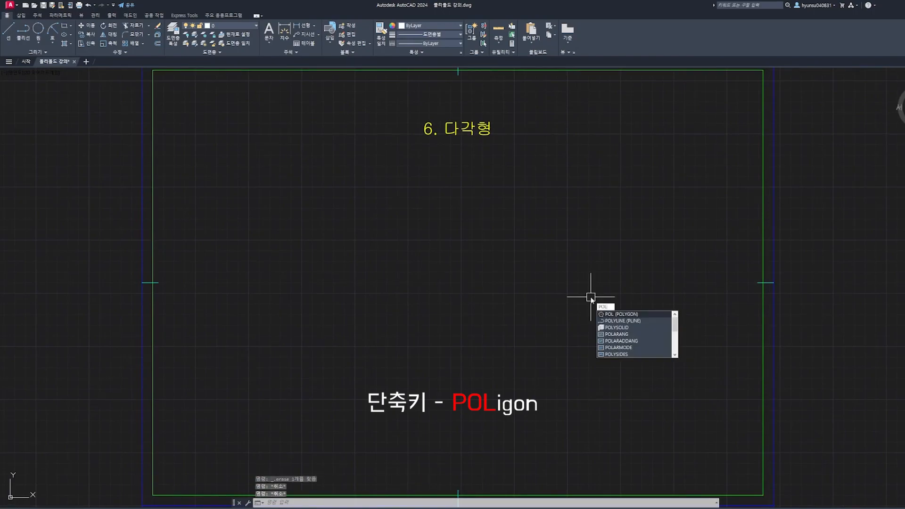
key("Return")
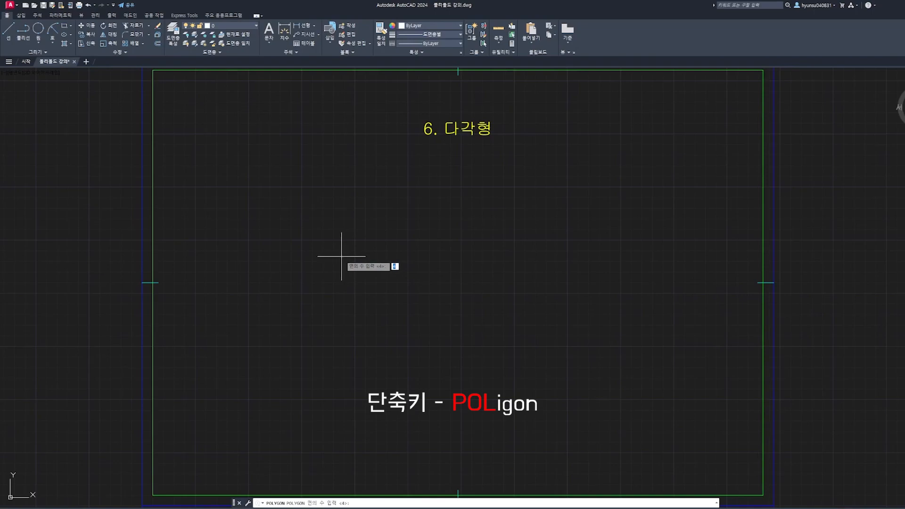
key("Return")
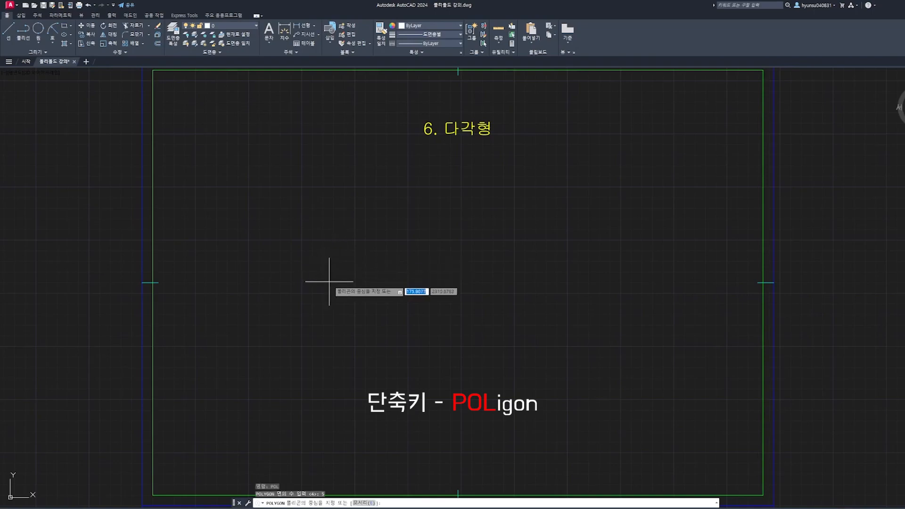
left_click(337, 278)
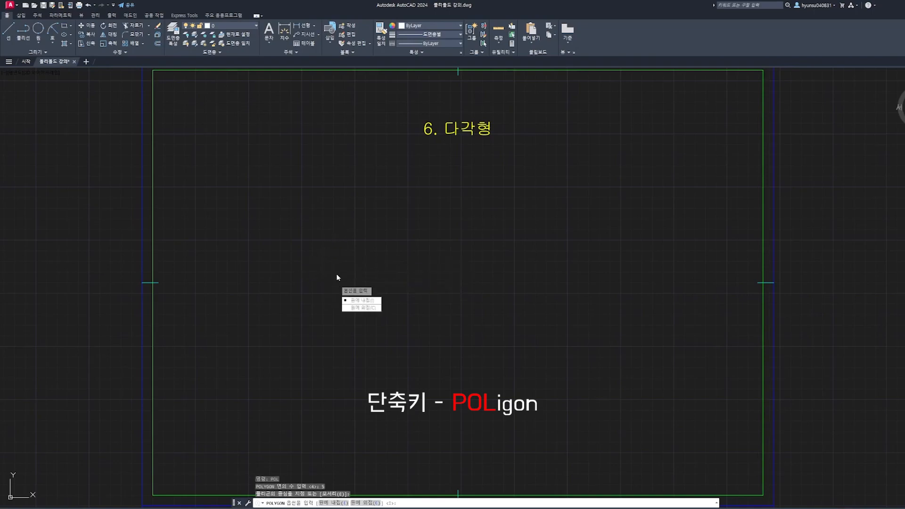
left_click(370, 300)
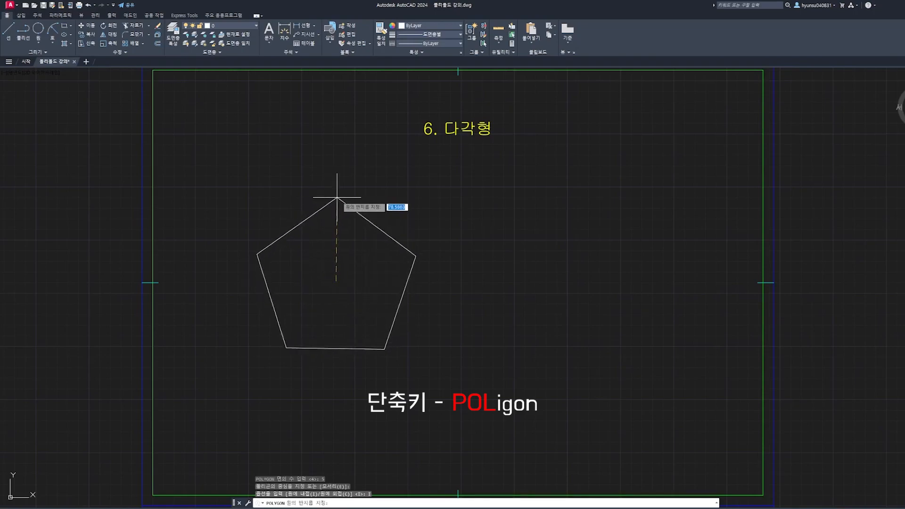
type("50")
key("Return")
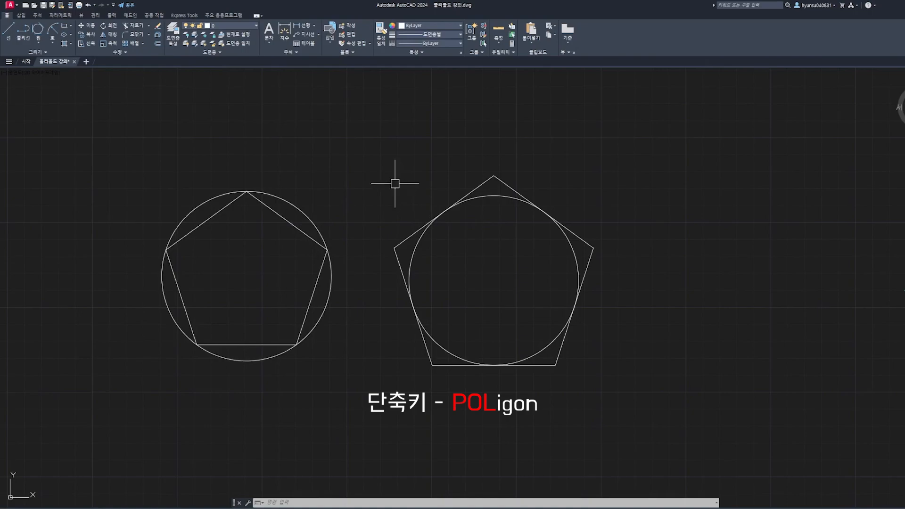
Move the two circles together downward, away from the inscribed and circumscribed pentagons
middle_click_drag(403, 160, 418, 162)
left_click(324, 216)
left_click(501, 197)
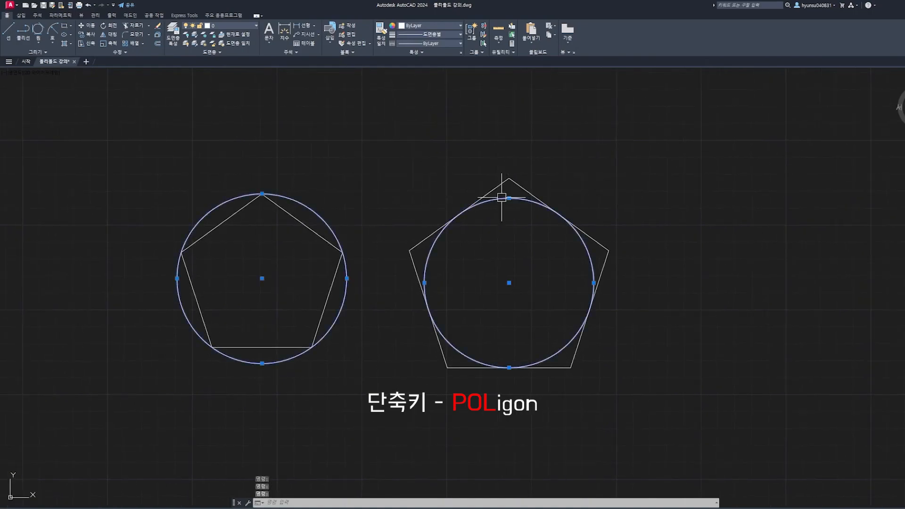
type("m")
key("Return")
left_click(688, 137)
left_click(692, 351)
middle_click_drag(709, 318, 690, 185)
Undo the move of the two circles
key("Escape")
left_click(553, 307)
key("ctrl+z")
key("ctrl+z")
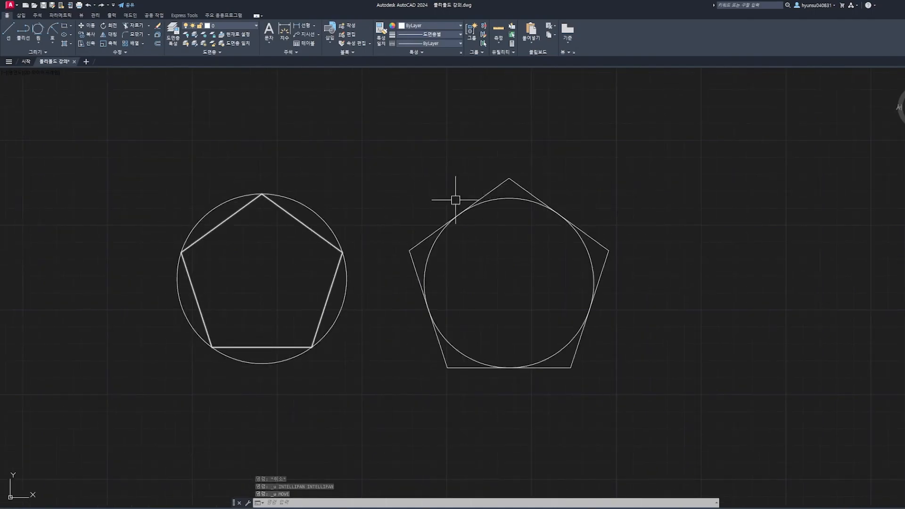
middle_click_drag(618, 253, 598, 251)
left_click(649, 398)
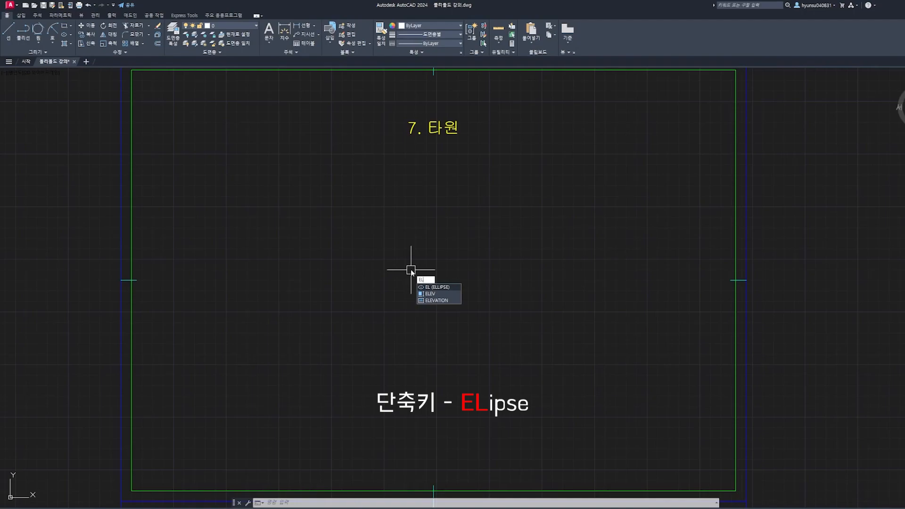
key("Return")
left_click(381, 272)
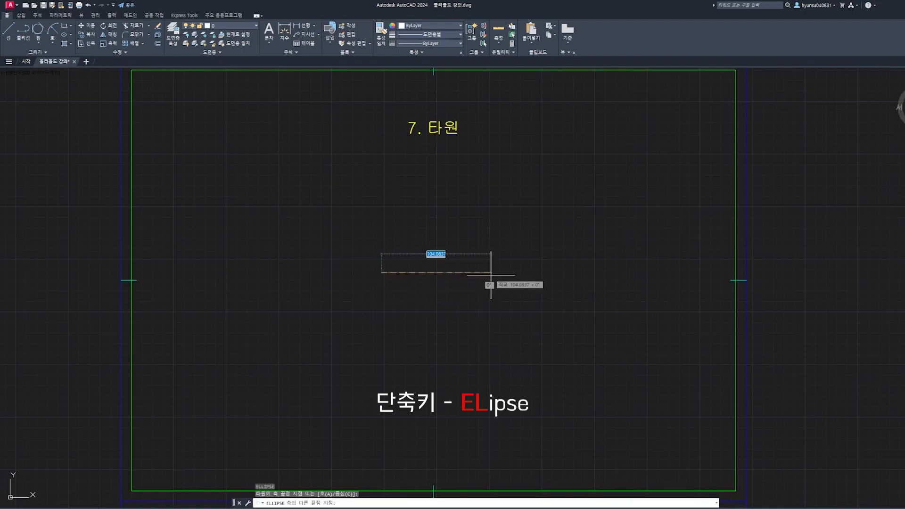
left_click(457, 268)
key("Escape")
Draw a horizontal ellipse in the "7. 타원" frame from its two axis endpoints and the other axis distance
key("space")
left_click(400, 268)
left_click(486, 270)
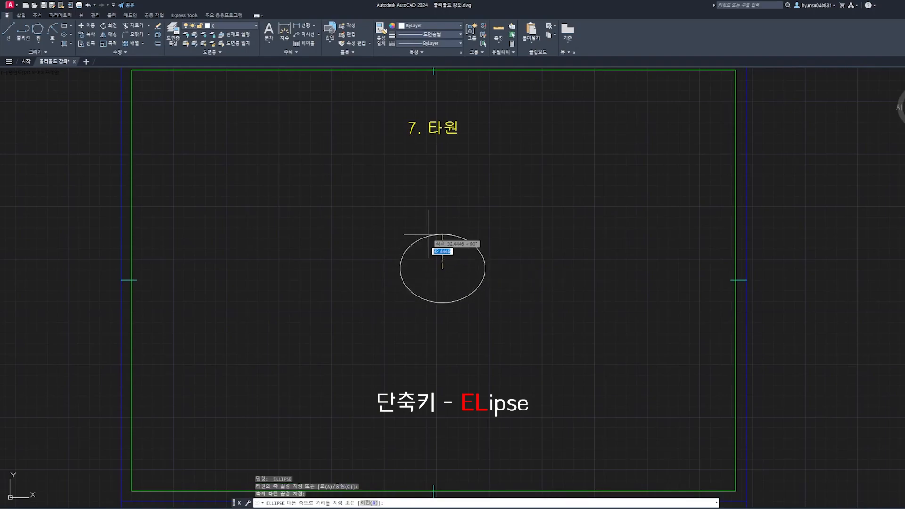
scroll(461, 245, "up", 2)
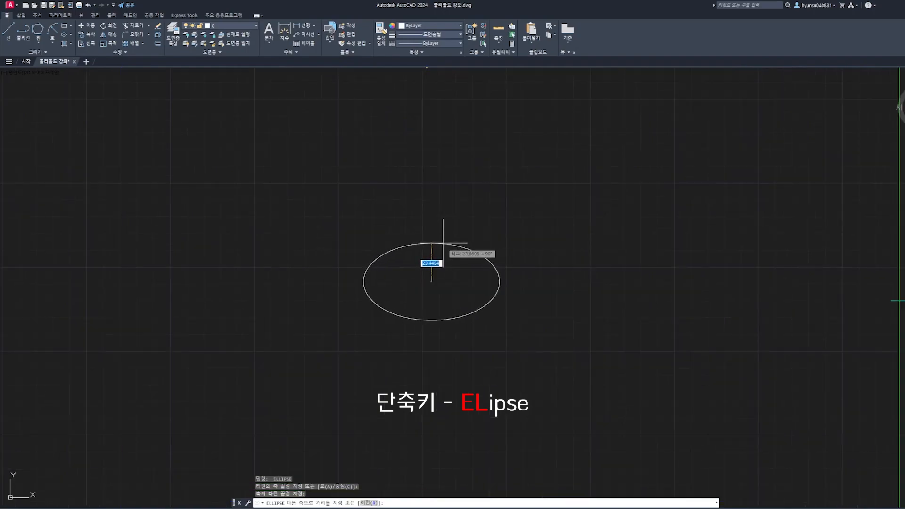
left_click(443, 246)
middle_click_drag(497, 234, 489, 236)
Erase the ellipse from the "7. 타원" frame
left_click(513, 333)
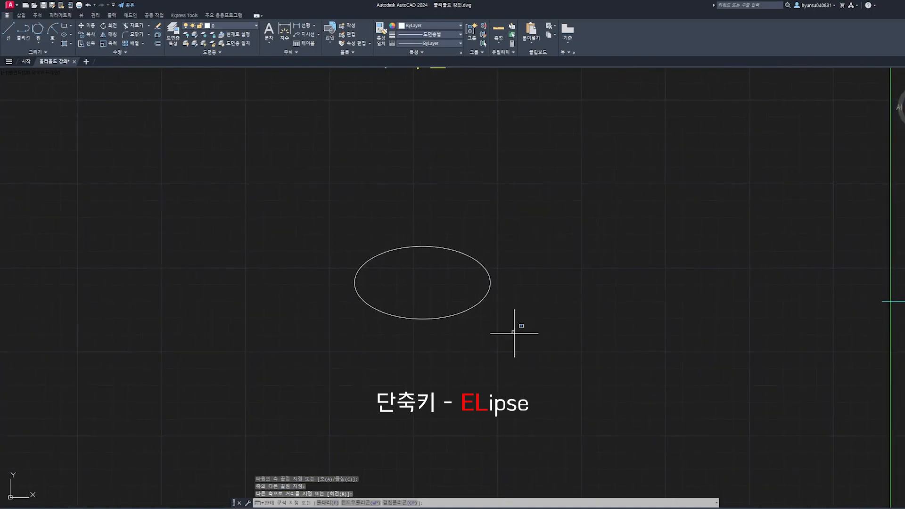
left_click(248, 214)
key("Delete")
Draw an elliptical arc using the Ellipse command's Arc option, starting at the right end of the horizontal axis and ending at the upper left
key("space")
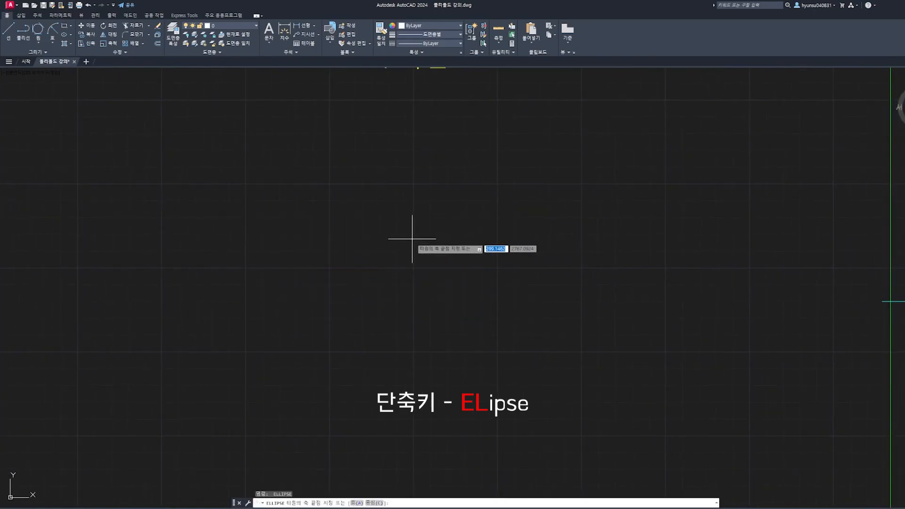
left_click(355, 504)
left_click(332, 252)
left_click(508, 260)
left_click(454, 208)
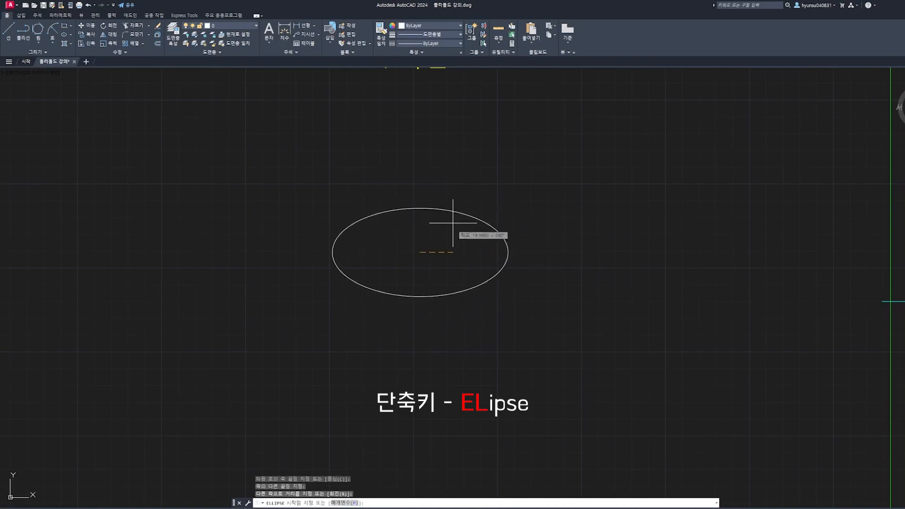
left_click(514, 253)
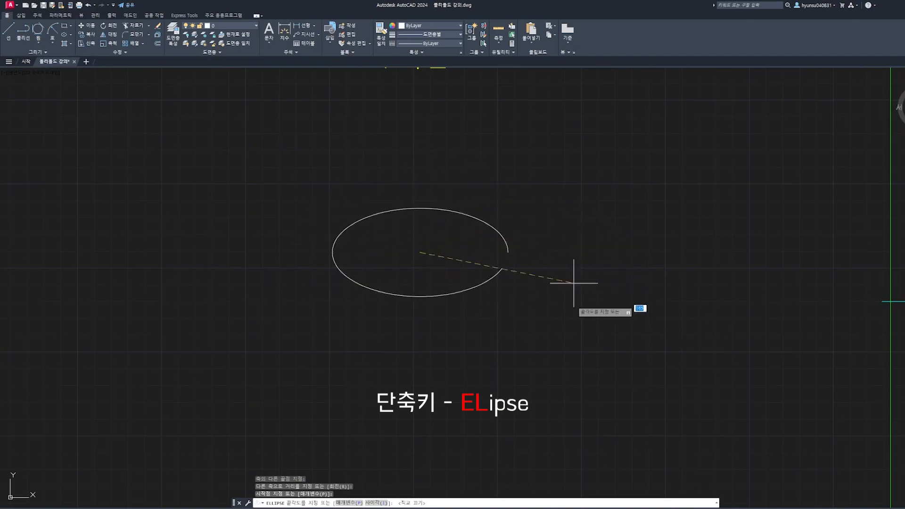
left_click(317, 205)
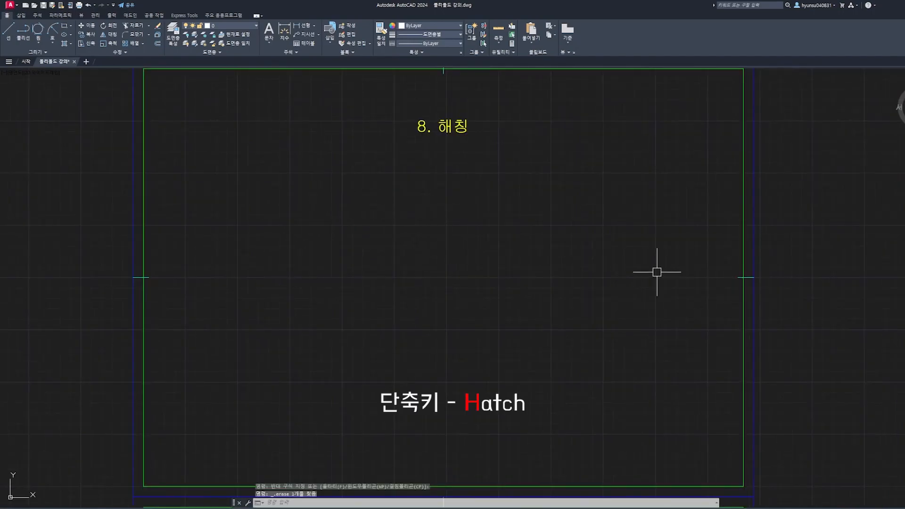
Draw a rectangle in the left half of the "8. 해칭" frame
type("rec")
key("space")
left_click(260, 225)
left_click(402, 339)
key("Escape")
key("Escape")
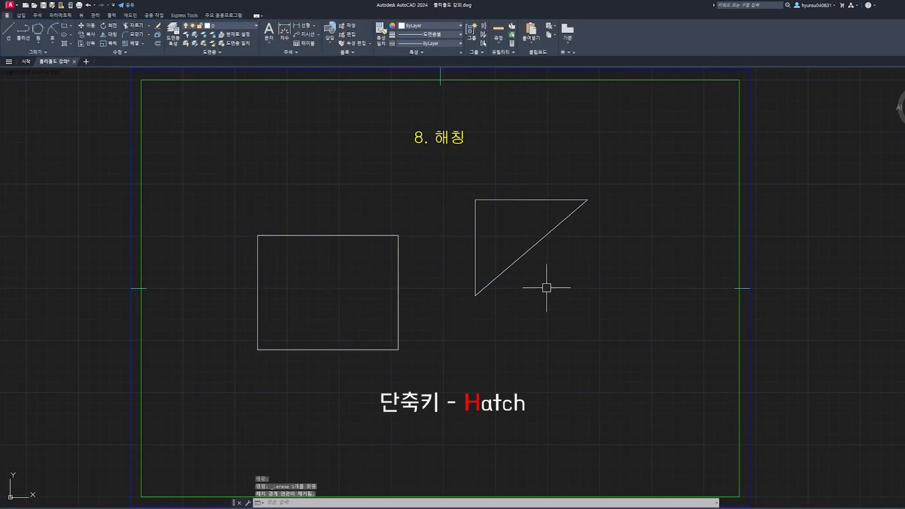
Hatch the interiors of the rectangle and the triangle with the ANSI31 pattern as one hatch
type("h")
key("space")
left_click(364, 283)
left_click(496, 229)
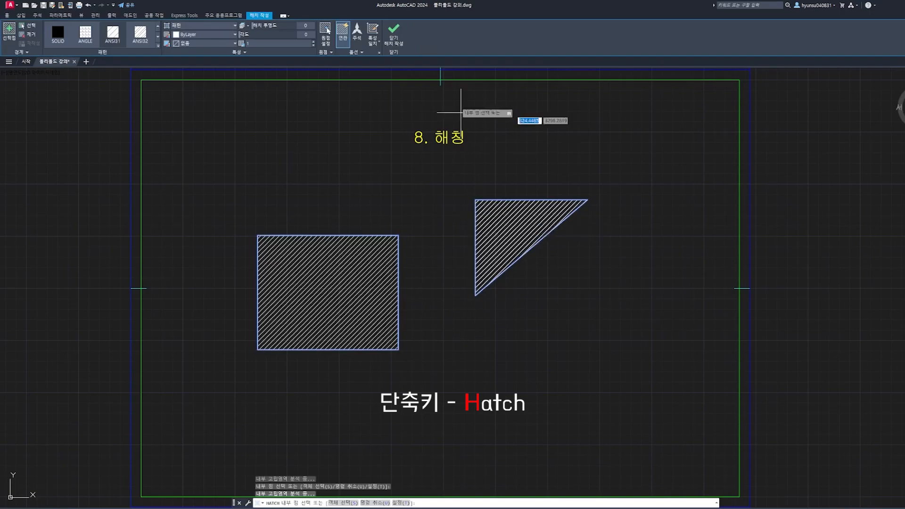
key("space")
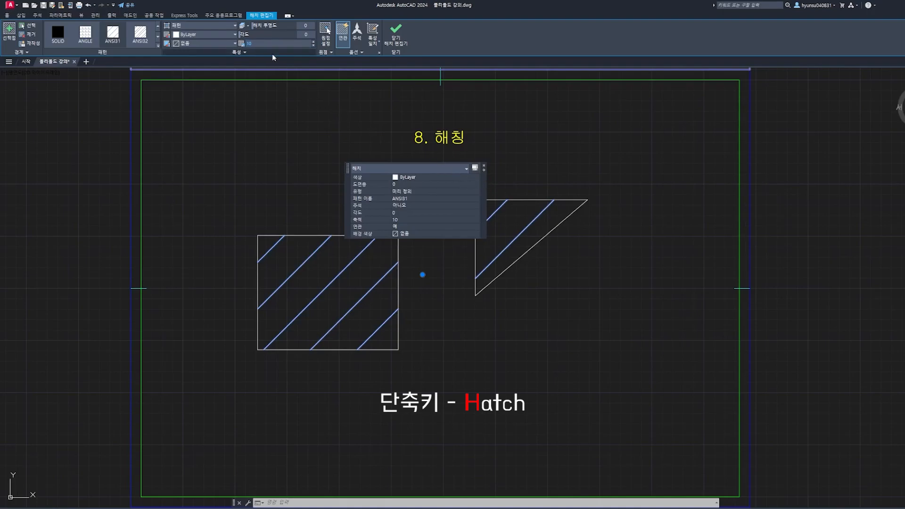
Try a scale of 0.5 on the hatch in the rectangle and triangle, and set it to 10
type("0.5")
key("Return")
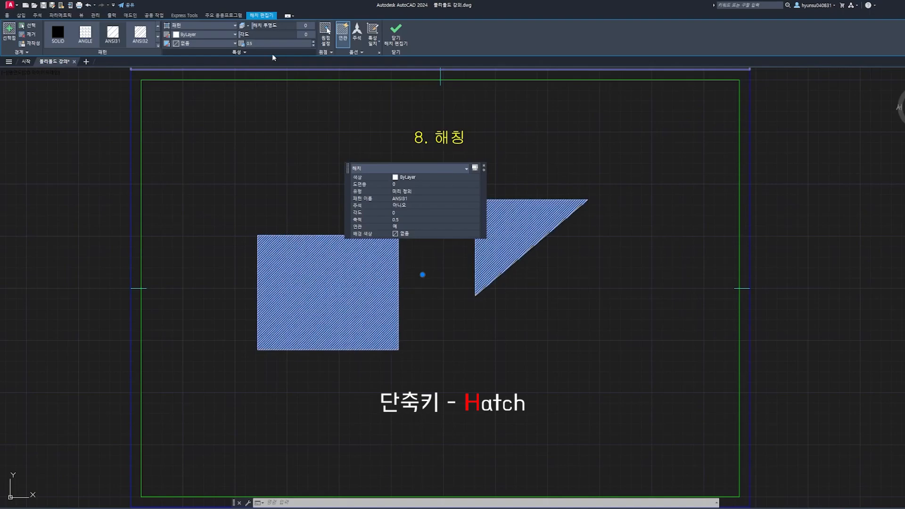
type("5")
key("Return")
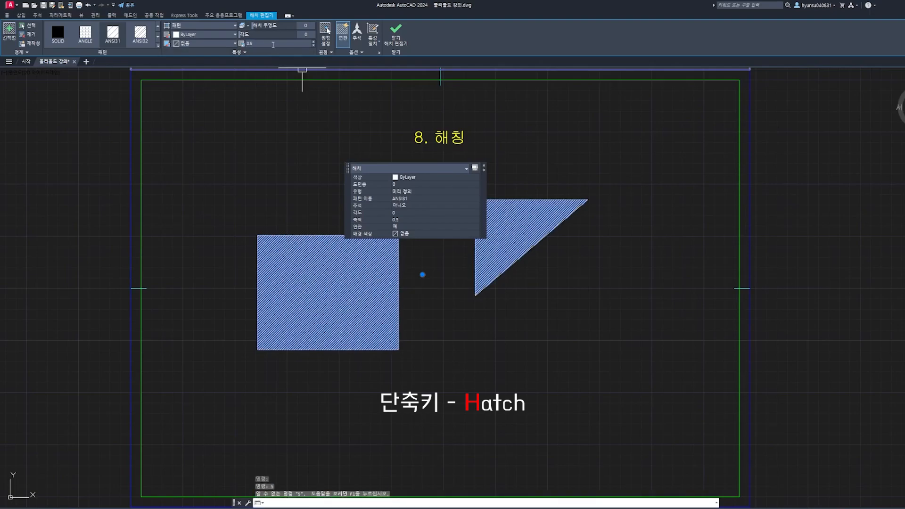
type("10")
key("Return")
Try the ANSI32 pattern on the hatch, change it to SOLID and end the hatch editing
left_click(141, 33)
left_click(158, 46)
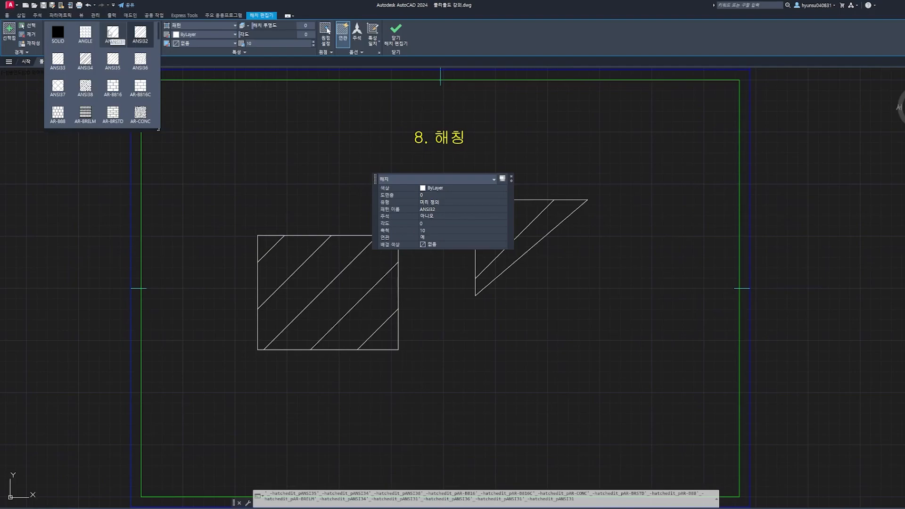
left_click(59, 31)
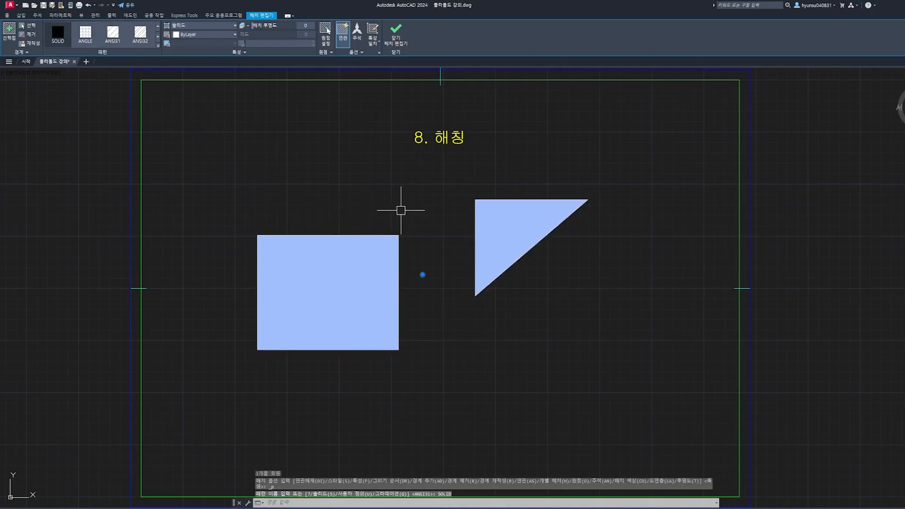
key("Escape")
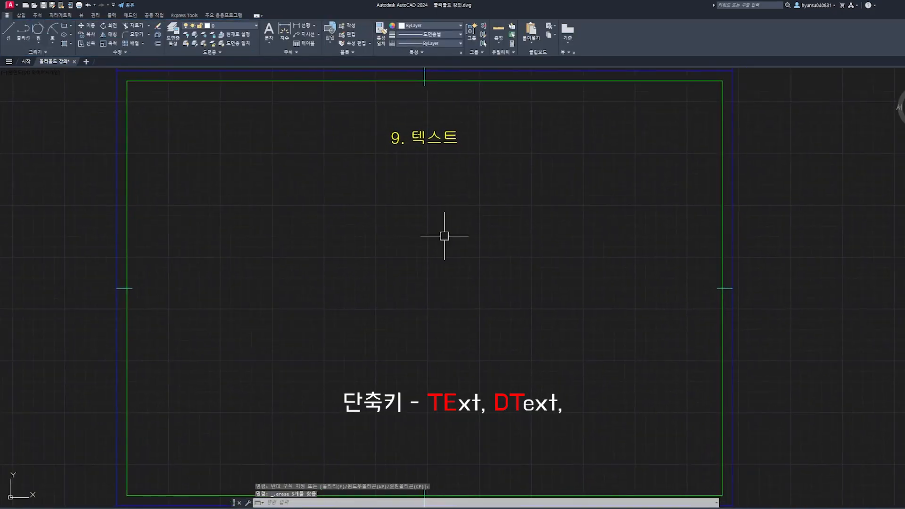
Add the single-line text "ddd" in the left half of the "9. 텍스트" frame with the Text command
type("te")
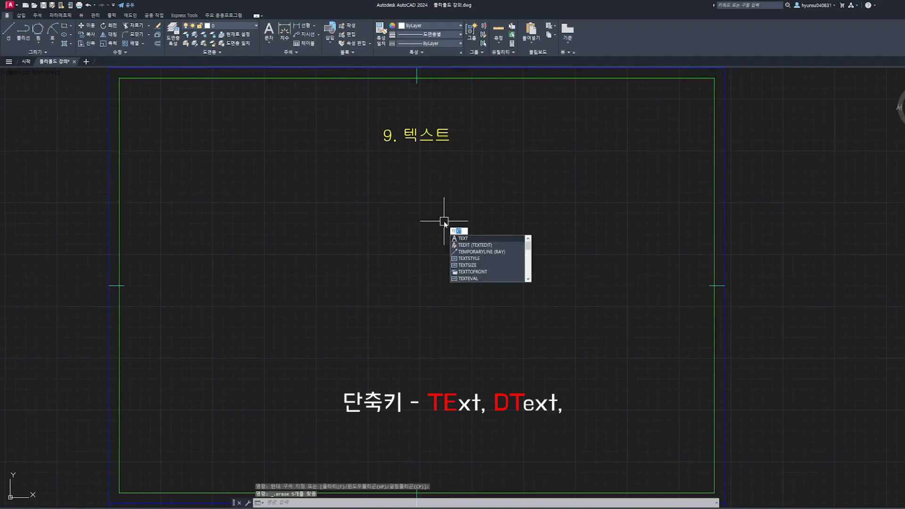
key("Return")
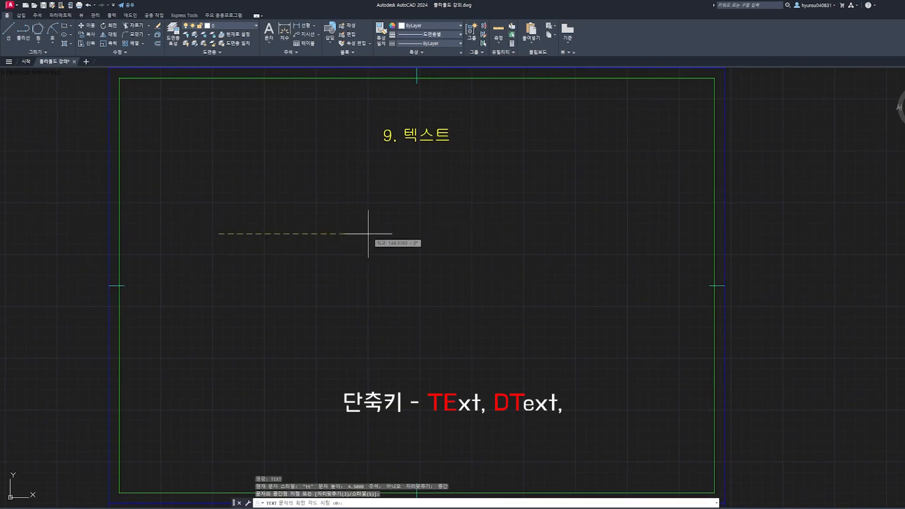
type("d")
key("Escape")
key("Escape")
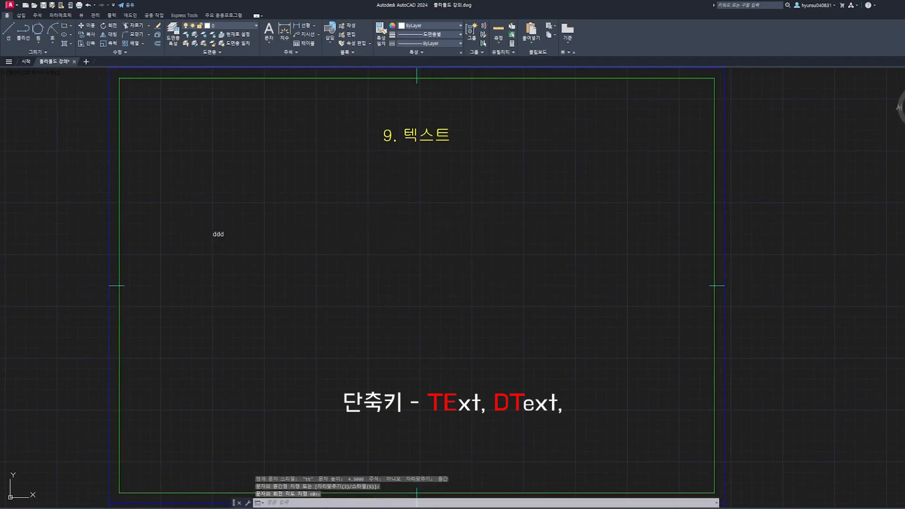
type("dt")
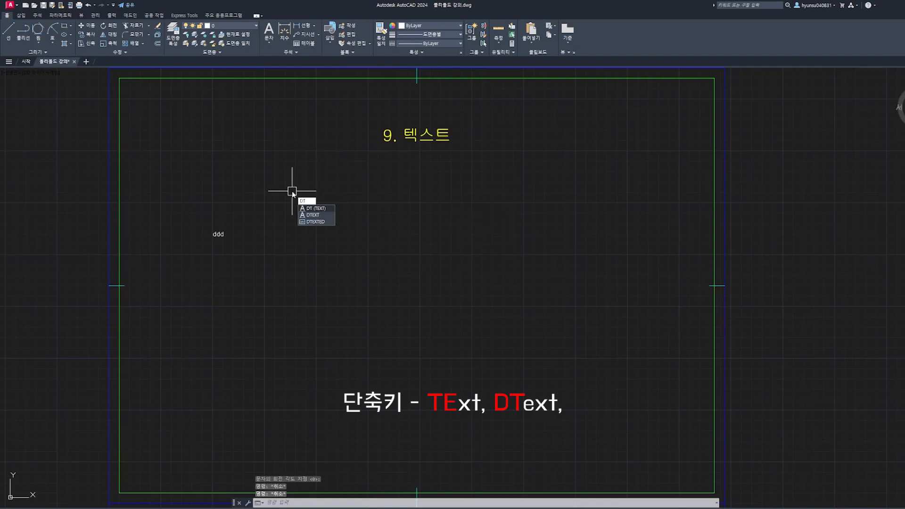
key("Return")
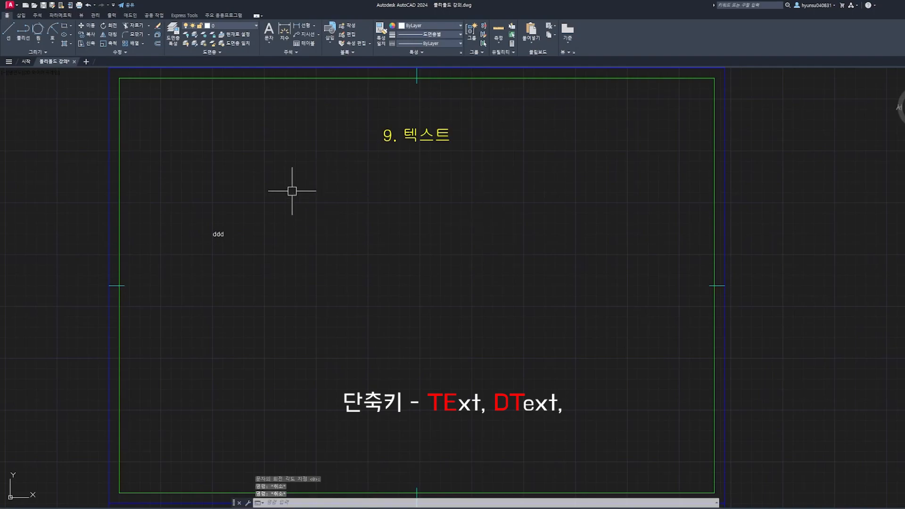
left_click(323, 246)
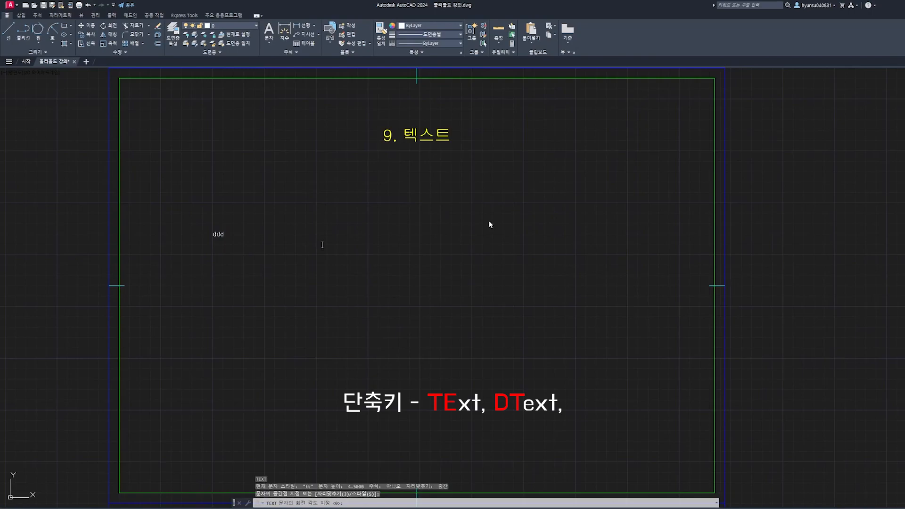
key("Escape")
Erase the "ddd" text from the "9. 텍스트" frame
left_click(390, 275)
left_click(163, 176)
key("Delete")
Add the single-line text "ddddd" with Center justification below the "9. 텍스트" title, slightly to its left
middle_click_drag(409, 242, 394, 242)
type("dt")
key("Return")
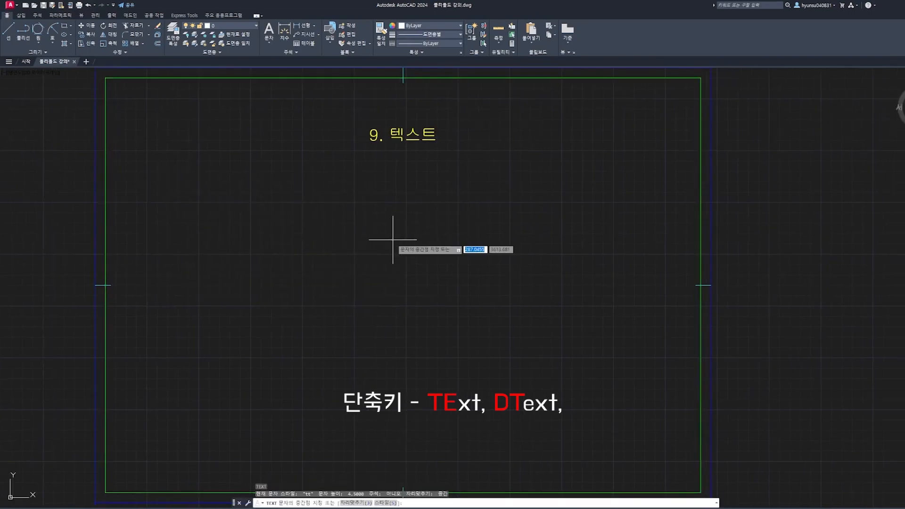
mouse_move(369, 251)
middle_mouse_down()
mouse_move(370, 239)
mouse_move(383, 242)
middle_mouse_up()
type("j")
key("Return")
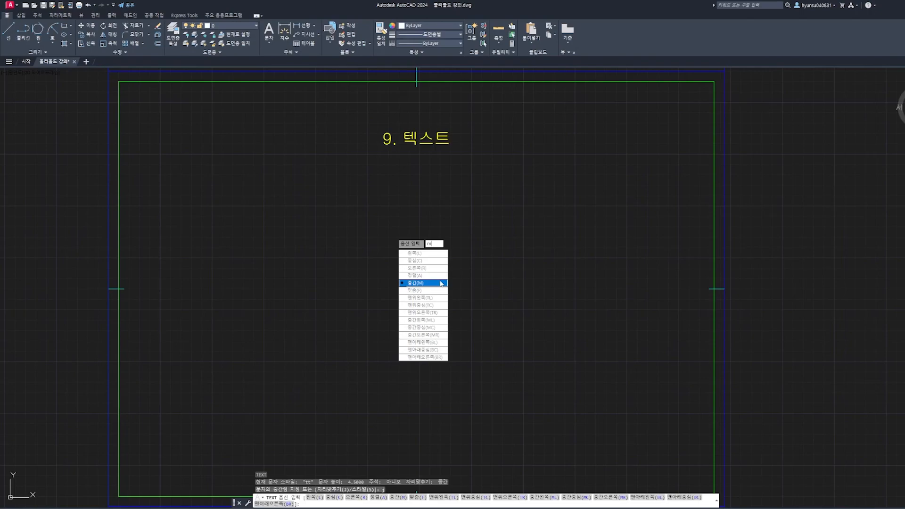
left_click(431, 261)
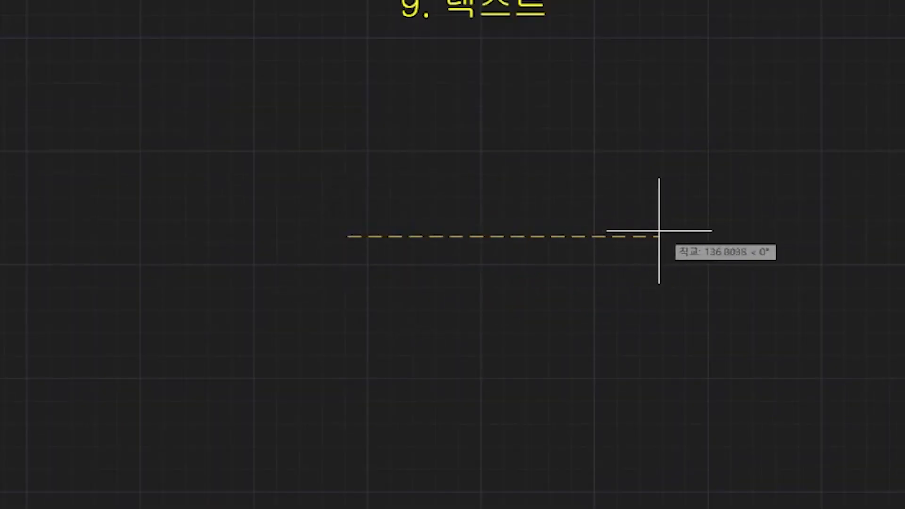
type("ddddd")
key("Return")
key("Return")
Add a second single-line text "ddddd" to the lower right of the first one
type("dt")
key("Return")
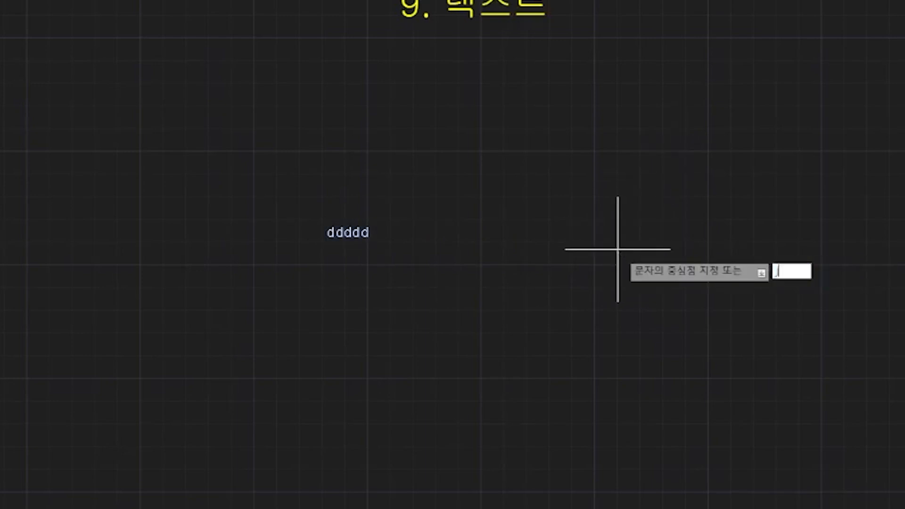
type("ddddd")
key("Return")
key("Return")
Add the single-line text "eeeeee" with Right justification to the right of the two "ddddd" texts
key("Return")
type("j")
key("Return")
type("r")
key("Return")
left_click(563, 240)
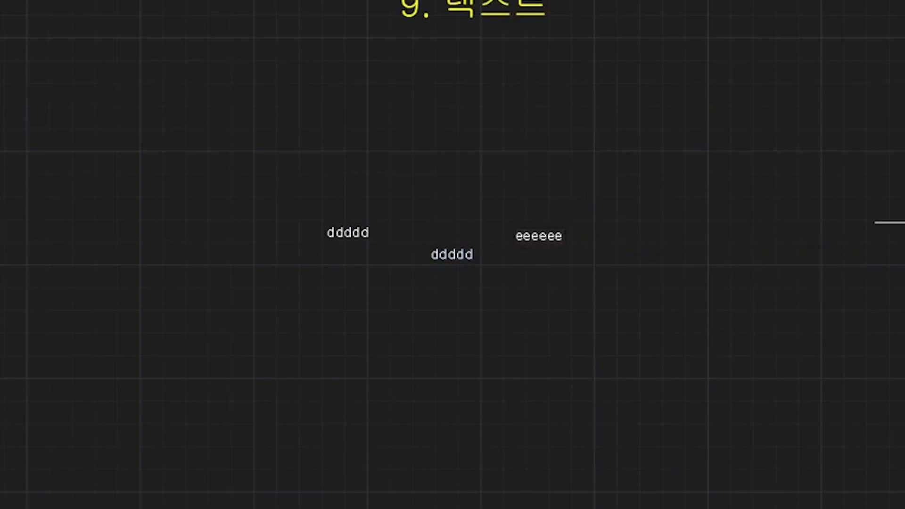
key("Return")
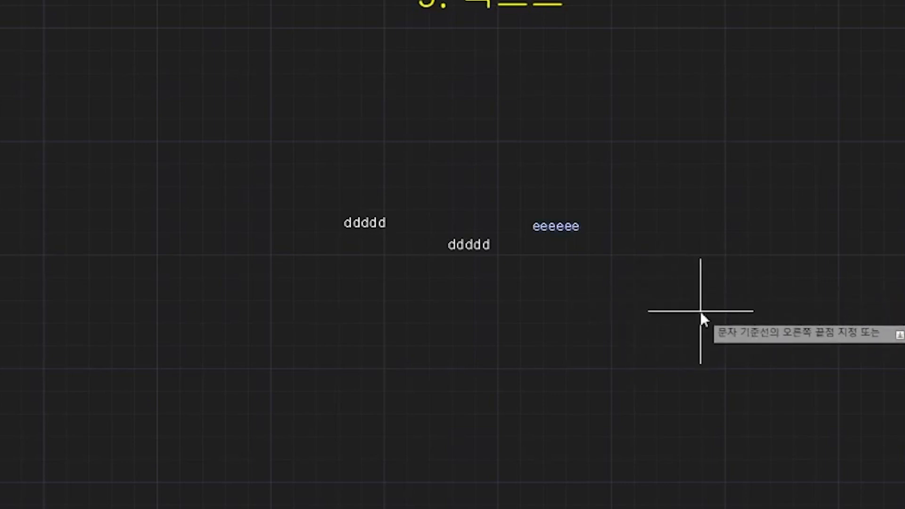
Set the text style to tt and add another single-line text "ddddd" below the three existing texts
type("s")
key("Return")
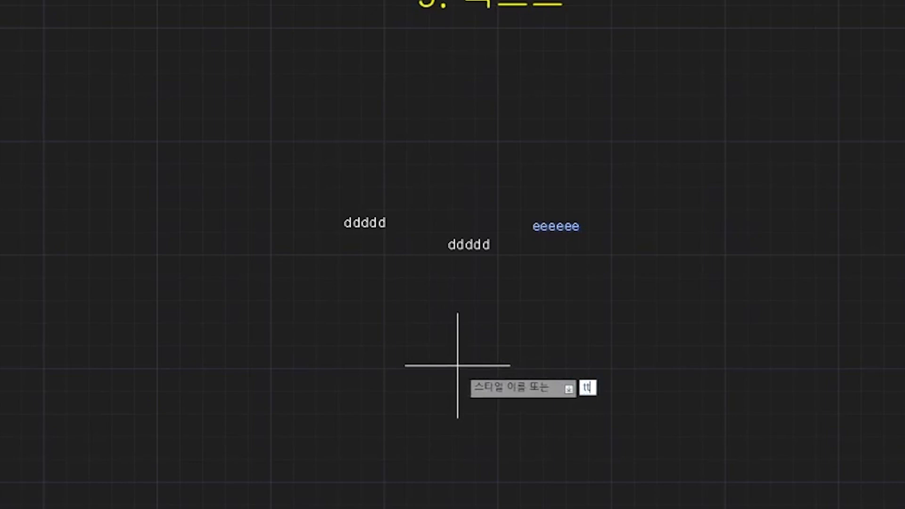
key("Return")
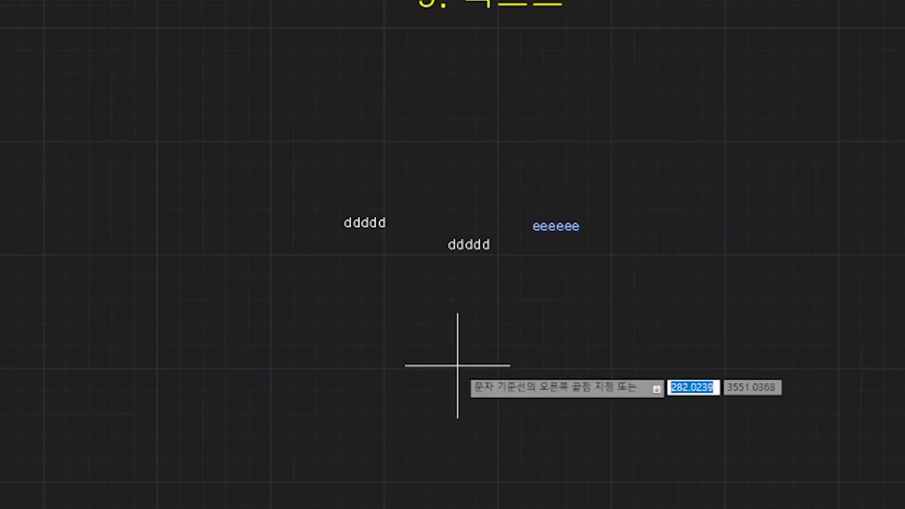
scroll(486, 378, "up", 2)
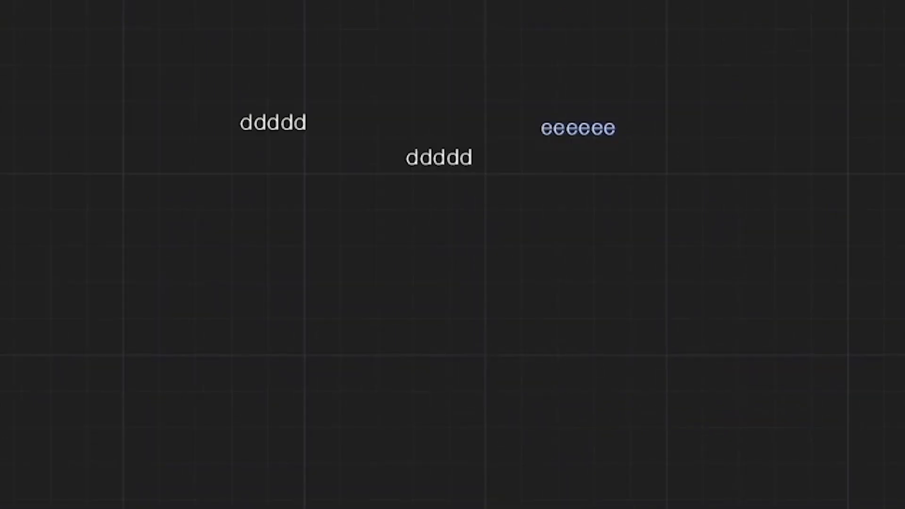
type("ddddd")
key("Return")
key("Return")
type("dt")
key("Return")
type("s")
key("BackSpace")
type("j")
key("Return")
type("m")
key("Return")
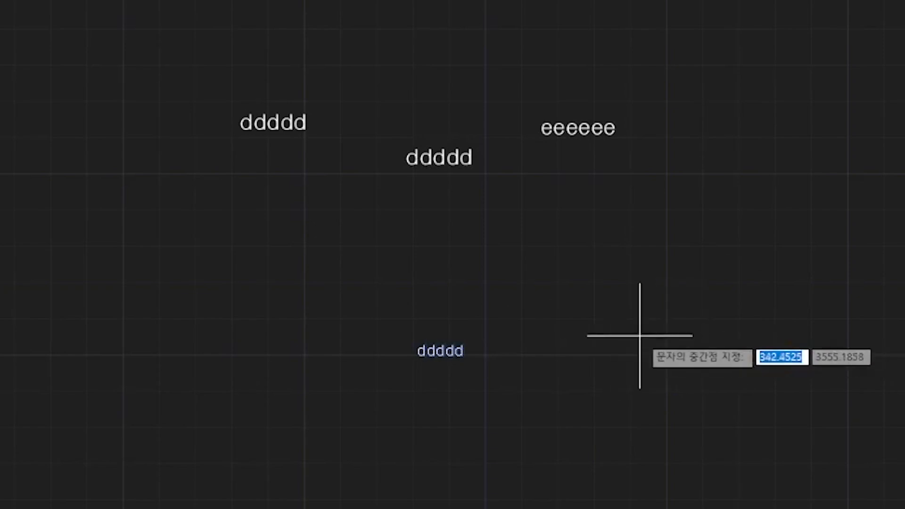
key("Escape")
Switch the text style and add the single-line text "ddd" to the right of the lower "ddddd"
key("Return")
type("s")
key("Return")
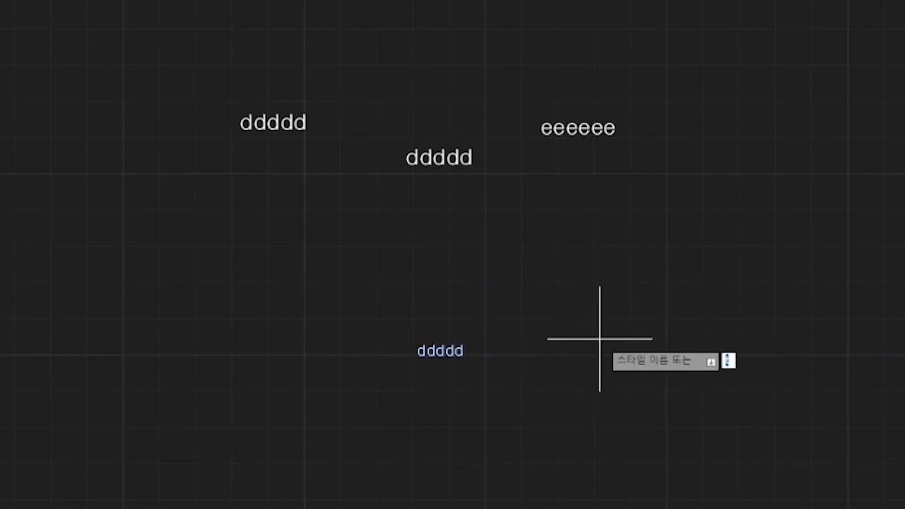
key("BackSpace")
key("Return")
left_click(507, 366)
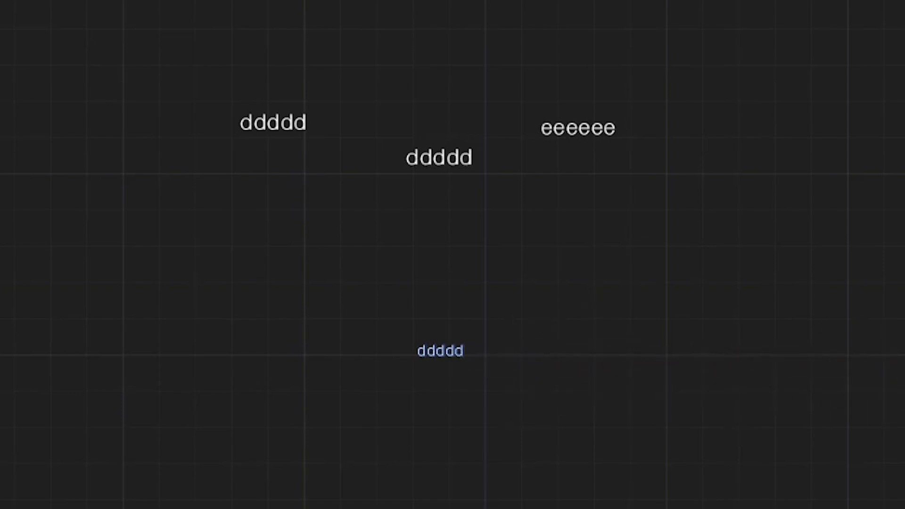
type("ddd")
key("Return")
key("Return")
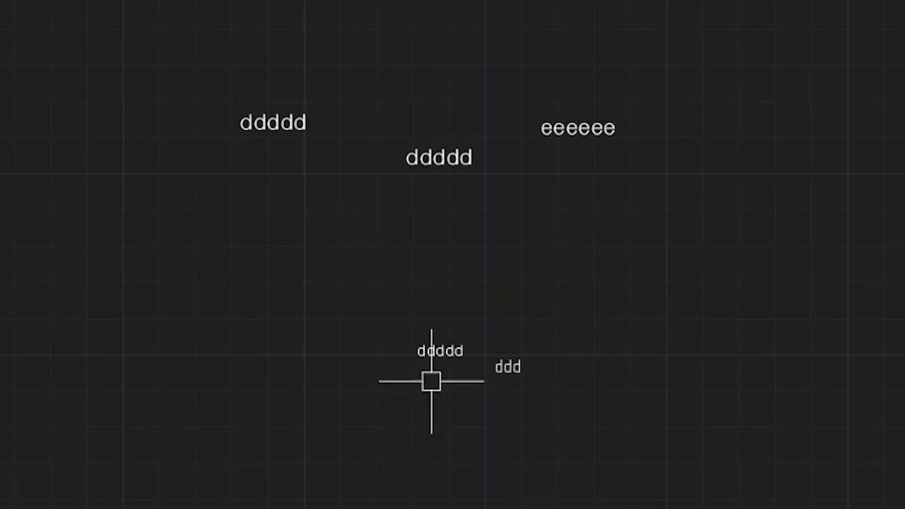
Erase the "ddddd" and "ddd" practice texts below the title with a crossing selection
scroll(483, 339, "up", 5)
middle_click_drag(737, 366, 716, 337)
scroll(517, 402, "up", 4)
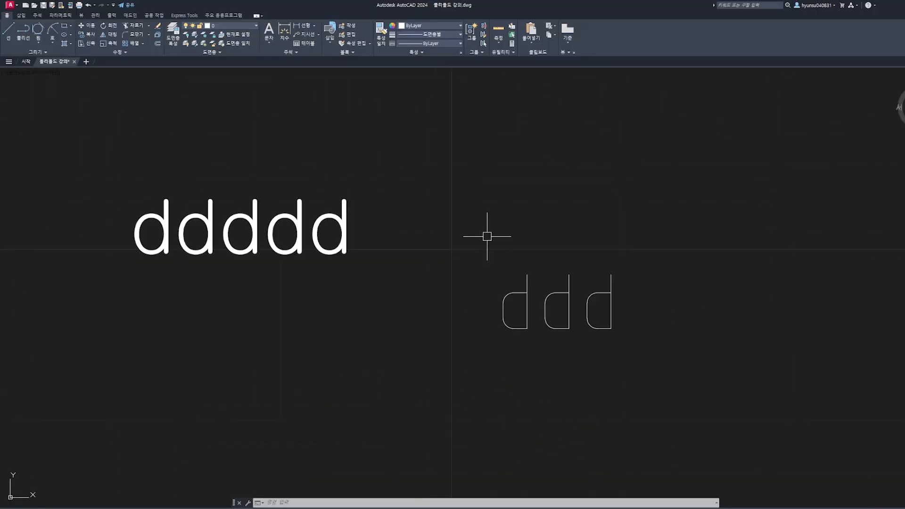
left_click(528, 293)
key("Escape")
left_click(701, 377)
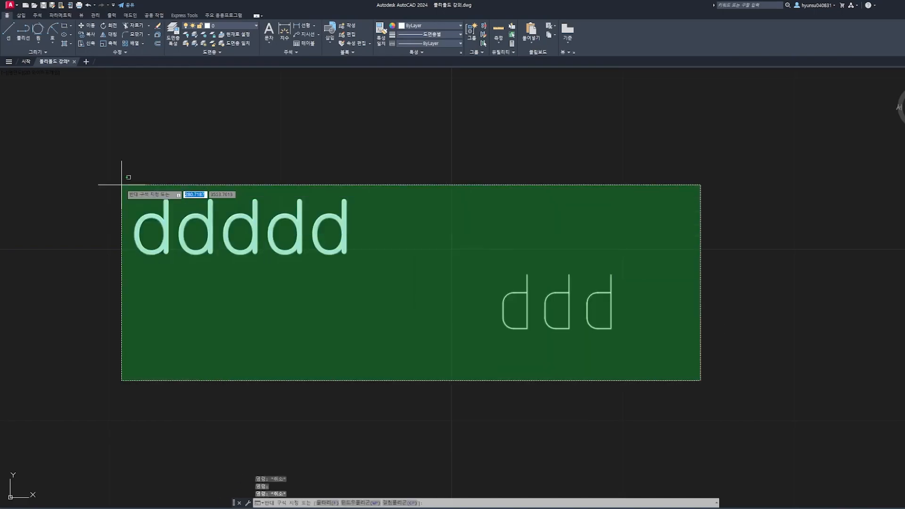
scroll(125, 178, "down", 3)
left_click(85, 144)
key("Delete")
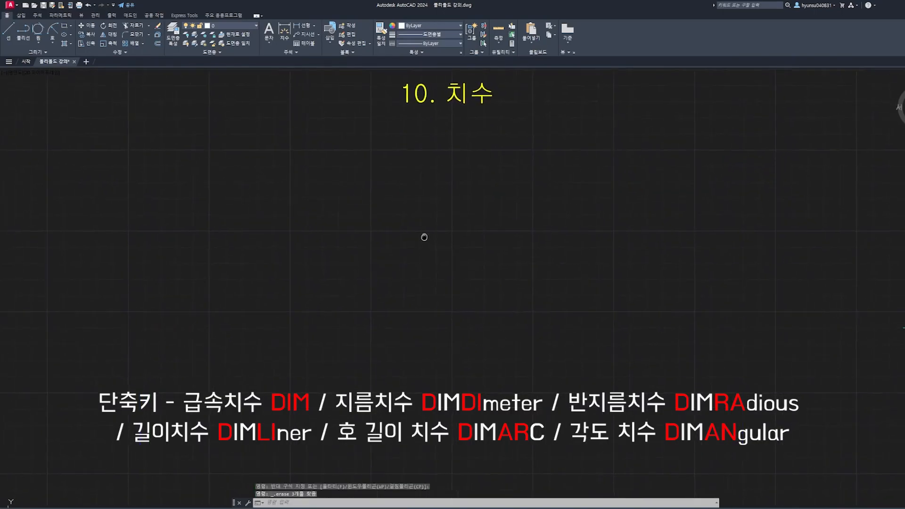
Dimension the overall width of the rounded rectangle under "10. 치수" with DIM, placing the dimension above it
scroll(425, 237, "down", 2)
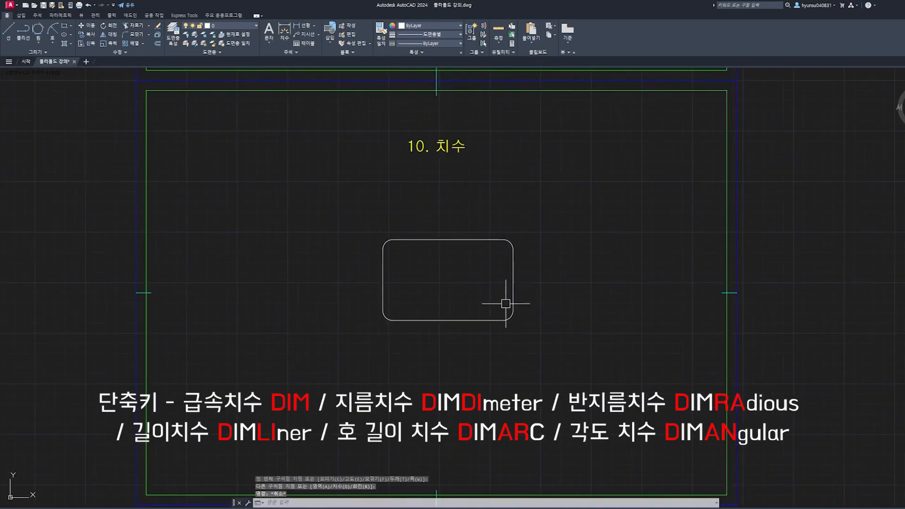
scroll(509, 287, "up", 2)
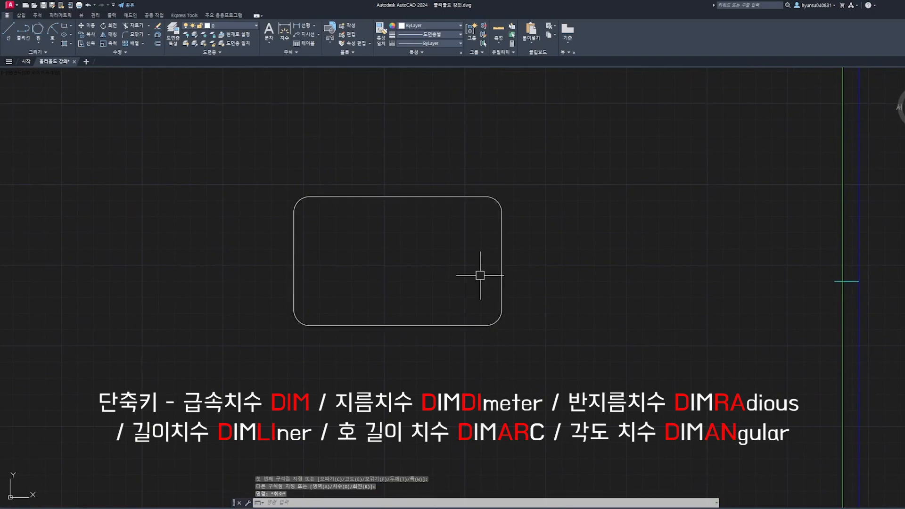
type("dim")
key("Return")
left_click(501, 238)
left_click(294, 247)
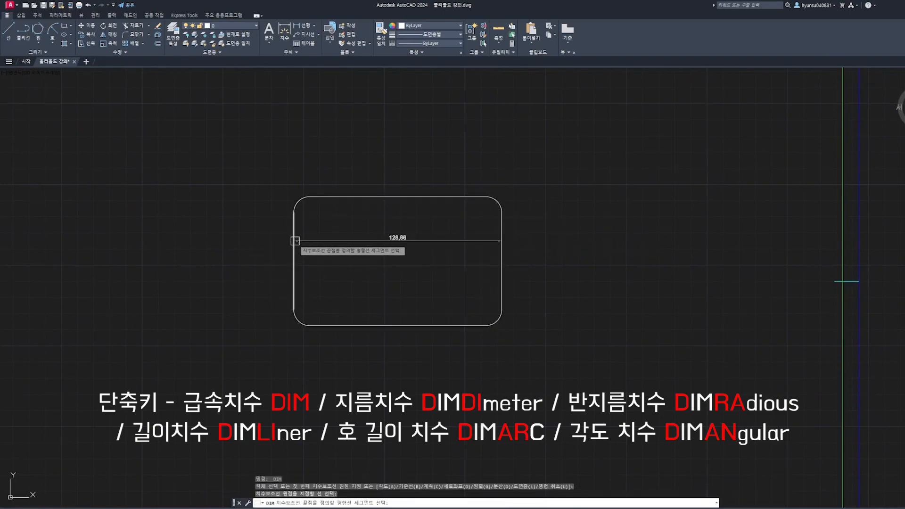
left_click(325, 144)
key("Escape")
Use DIM to dimension the upper-right corner's radius and the length of the rectangle's straight top edge
key("Return")
scroll(501, 200, "up", 5)
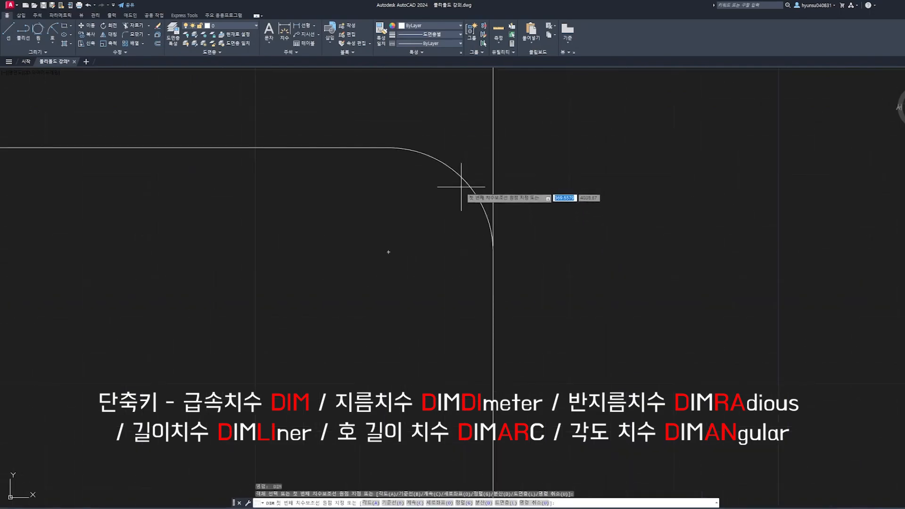
left_click(485, 207)
scroll(492, 196, "down", 5)
left_click(587, 157)
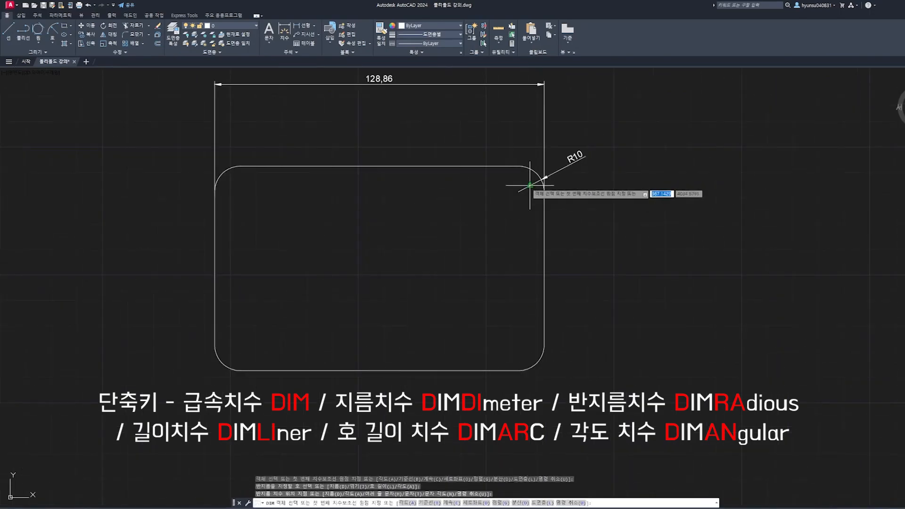
left_click(488, 170)
left_click(580, 130)
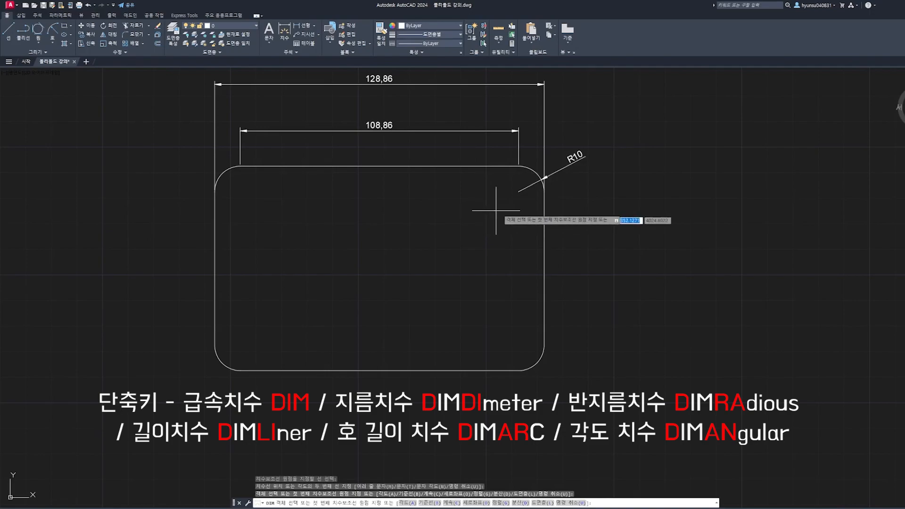
key("Escape")
middle_click_drag(578, 217, 607, 235)
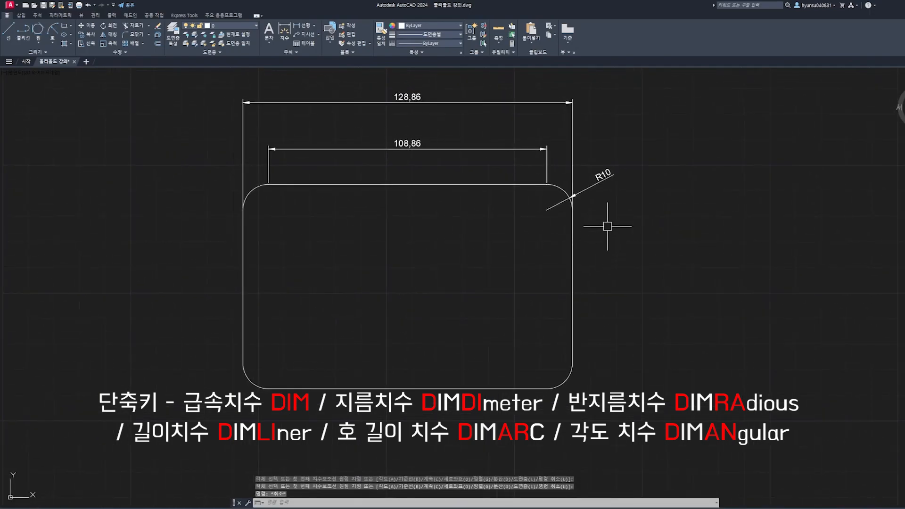
Preview DIM on the upper-right corner arc and erase the dimensions already placed on the rounded rectangle
scroll(589, 185, "up", 5)
type("DIM")
key("Return")
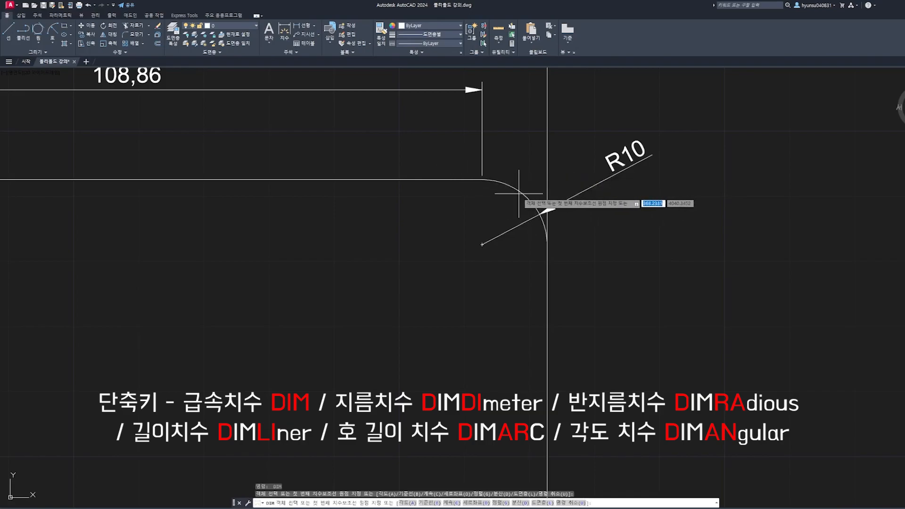
scroll(514, 182, "up", 2)
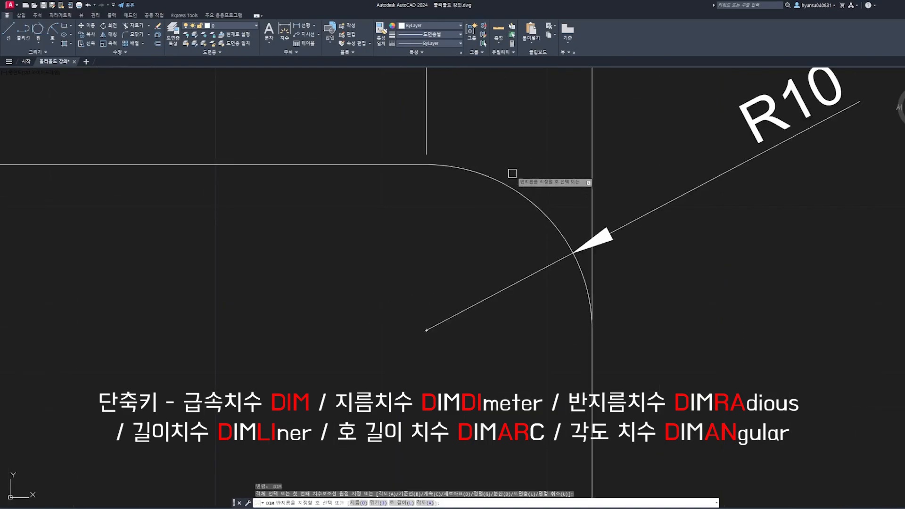
scroll(500, 189, "down", 5)
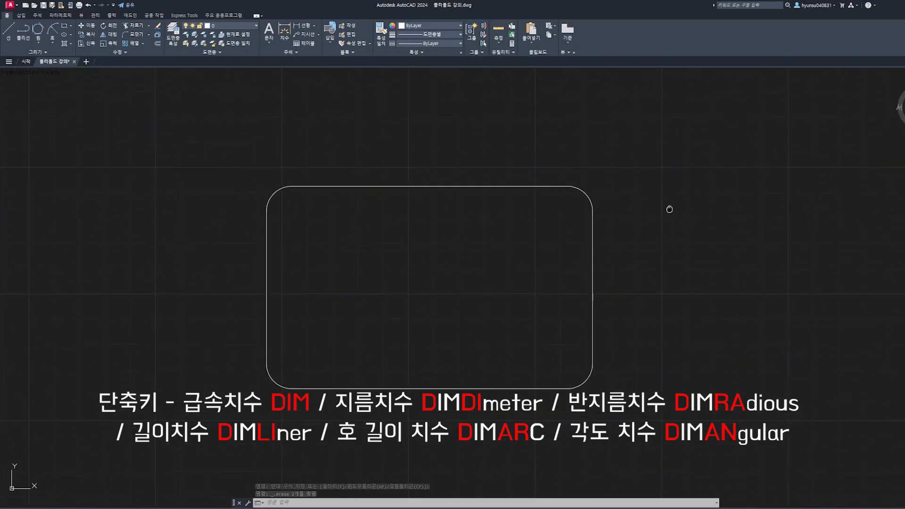
Add a linear dimension to the rectangle's straight top edge, placed above the shape
left_click(315, 30)
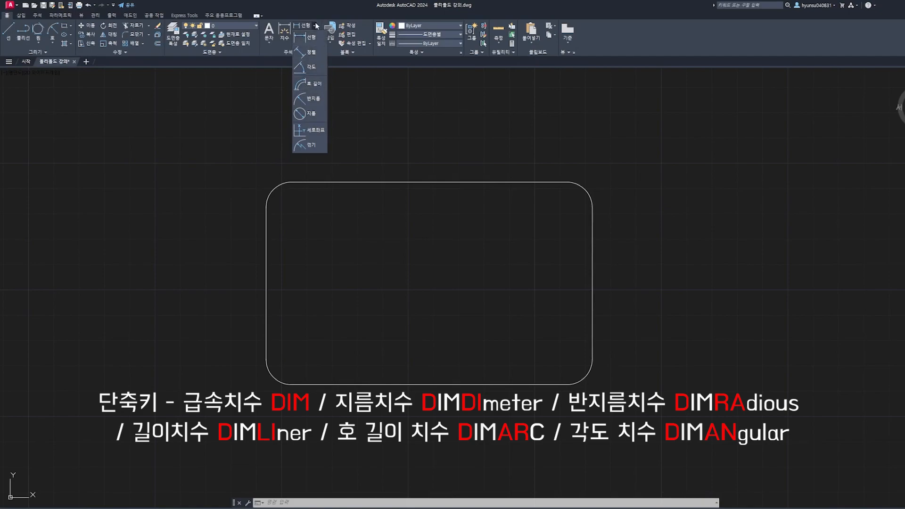
type("dimli")
key("Return")
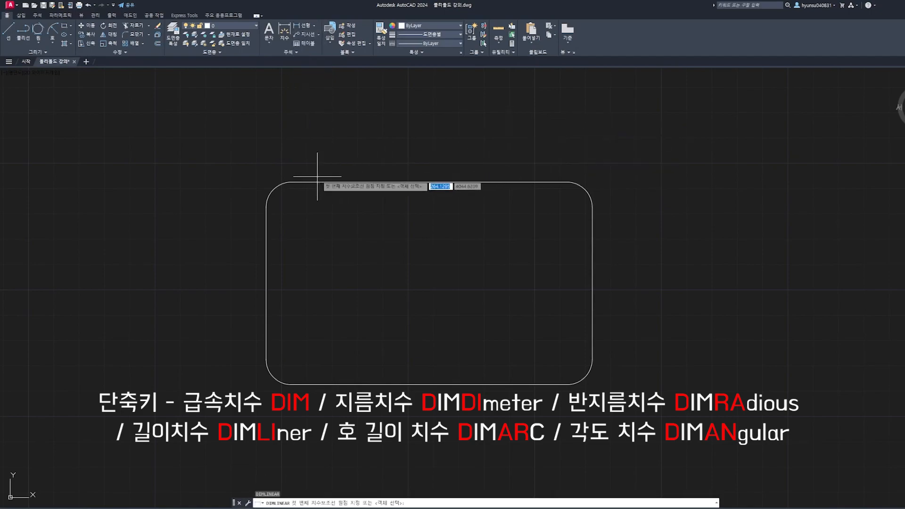
left_click(292, 182)
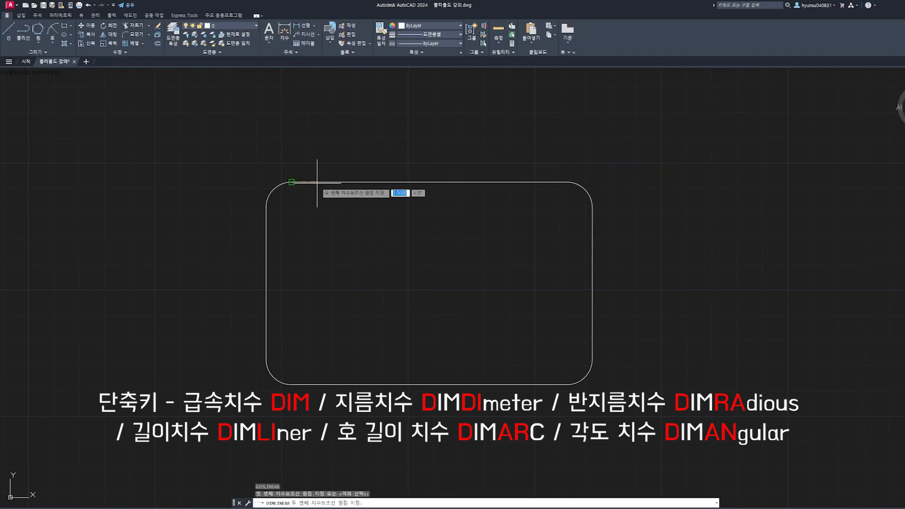
left_click(562, 183)
left_click(528, 128)
Add a vertical linear dimension to the rectangle's straight right edge, placed outside the shape
key("Return")
left_click(593, 208)
left_click(593, 359)
left_click(683, 324)
key("Escape")
middle_click_drag(655, 149, 637, 156)
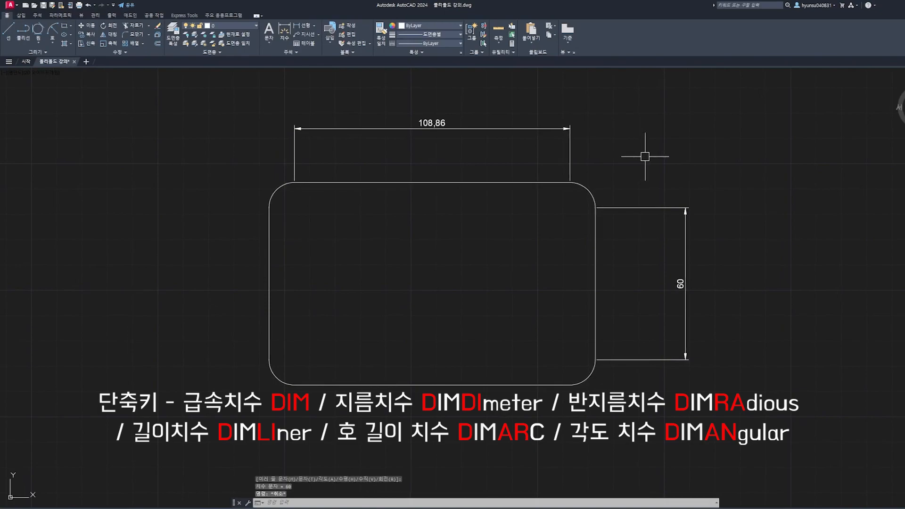
key("Escape")
Add diameter dimensions to the rectangle's upper-right and lower-right rounded corners, with their text outside the shape
type("dd")
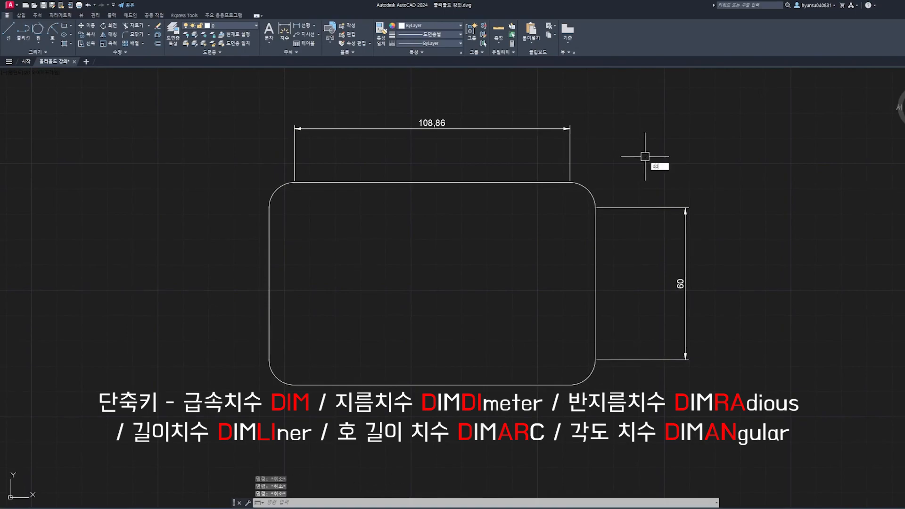
type("i")
key("Return")
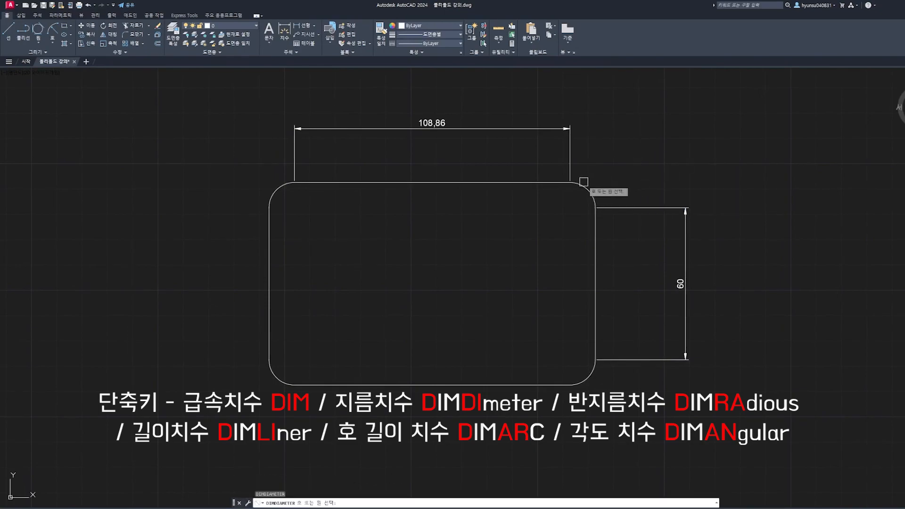
scroll(585, 183, "up", 2)
left_click(585, 187)
scroll(641, 251, "down", 2)
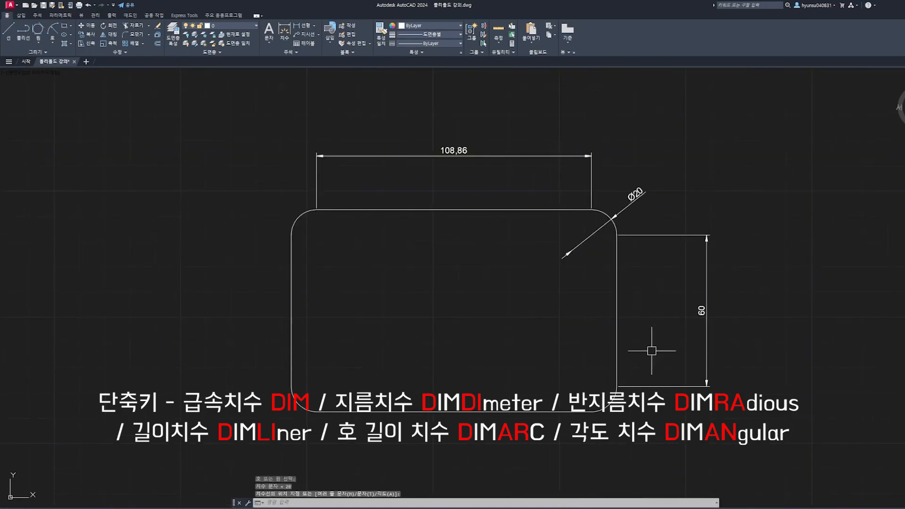
key("space")
Add diameter dimensions to the rectangle's upper-left and lower-left rounded corners, with their text outside the shape
scroll(630, 392, "up", 2)
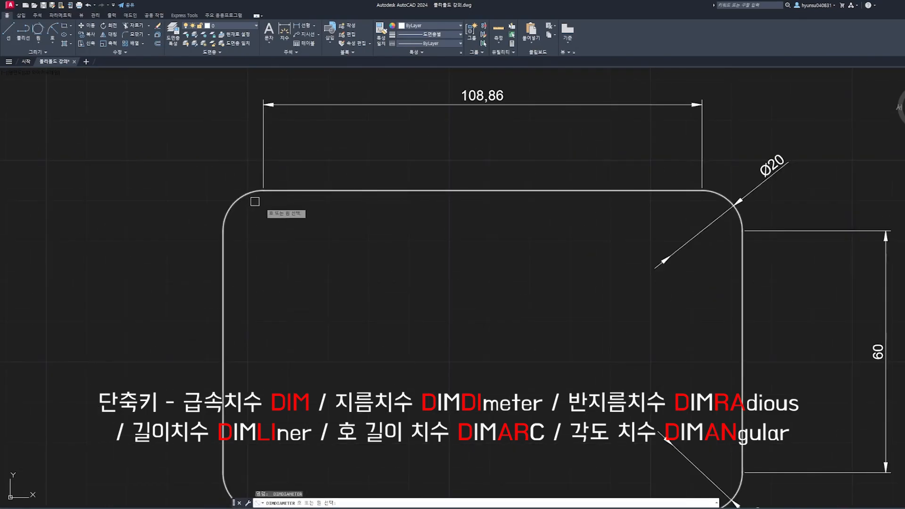
left_click(251, 194)
left_click(215, 163)
scroll(228, 226, "down", 2)
middle_click_drag(298, 299, 345, 233)
key("space")
left_click(278, 331)
left_click(250, 347)
key("Escape")
key("Escape")
middle_click_drag(469, 247, 460, 260)
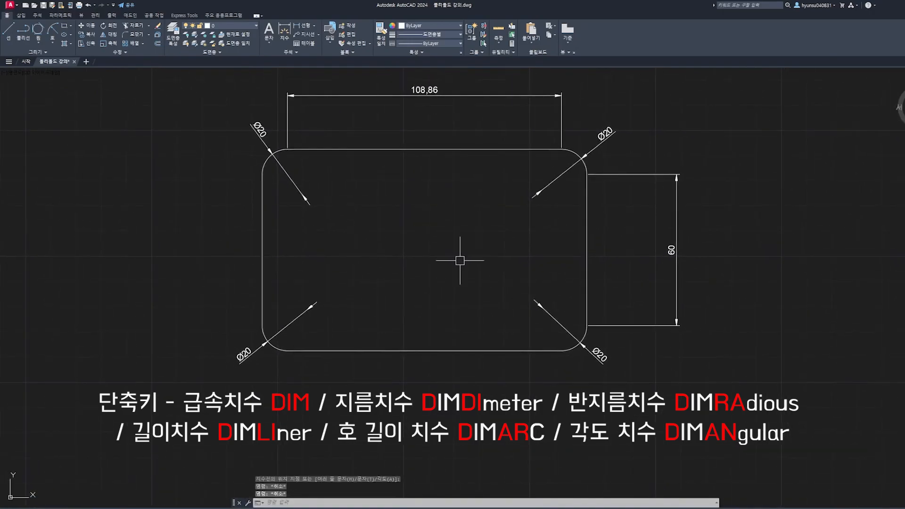
key("Escape")
Add two radius dimensions to the upper-right corner arc, one on each side of its diameter dimension
middle_click_drag(489, 217, 458, 256)
type("dra")
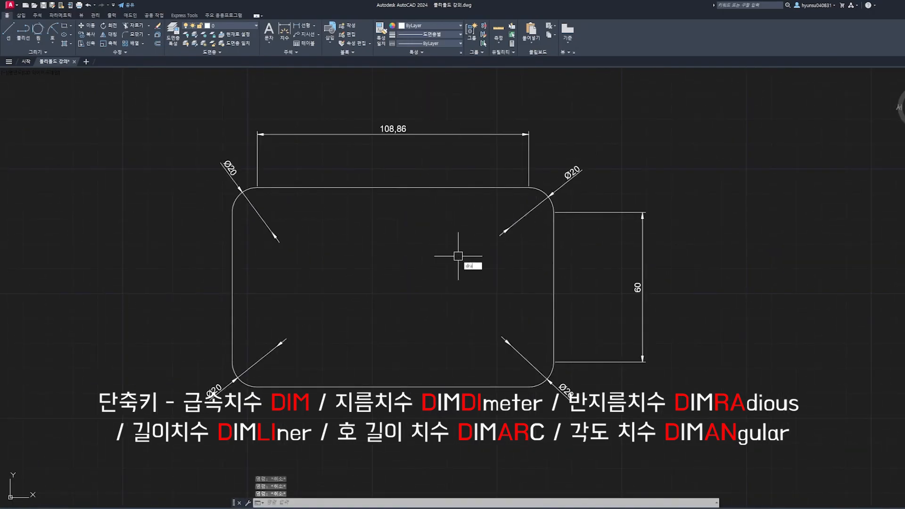
key("Return")
scroll(535, 213, "up", 2)
left_click(562, 199)
left_click(595, 188)
scroll(595, 188, "down", 3)
scroll(557, 281, "up", 1)
Add a radius dimension to the lower-right corner arc, placed outside the shape above its diameter text
key("space")
left_click(565, 274)
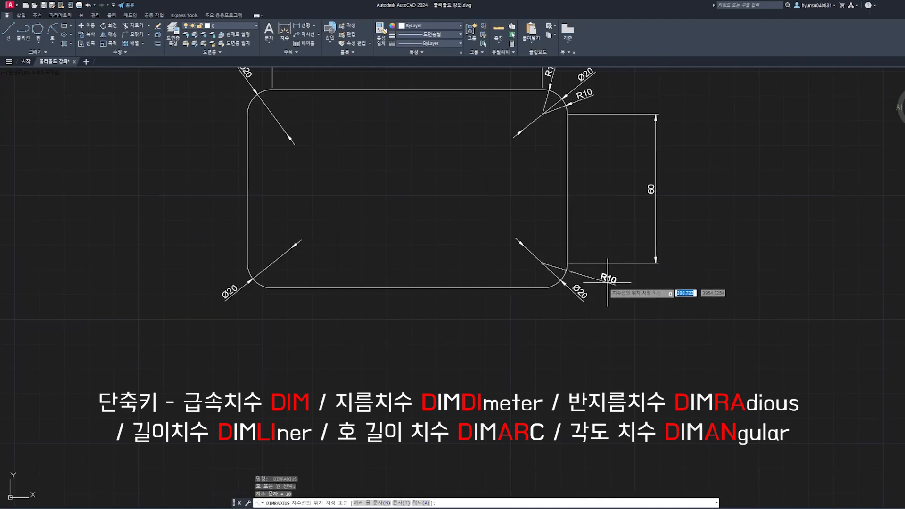
left_click(604, 282)
key("Escape")
key("Escape")
Add an arc length dimension to the lower-left rounded corner, placed well outside the shape
middle_click_drag(569, 266, 581, 298)
scroll(536, 263, "up", 2)
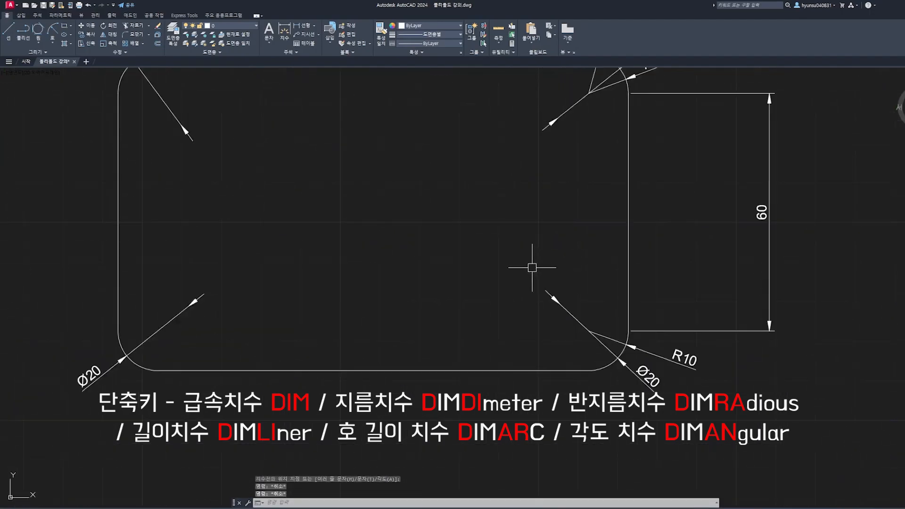
middle_click_drag(536, 263, 546, 342)
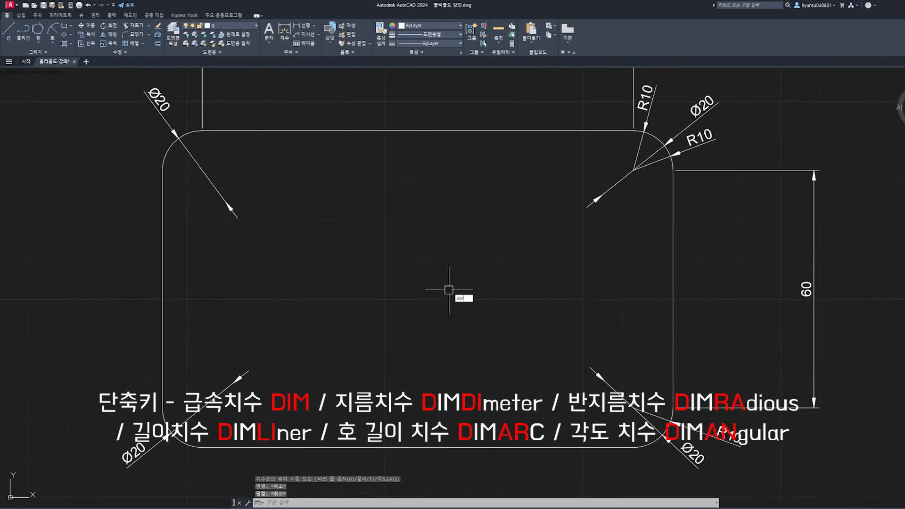
key("Return")
left_click(170, 441)
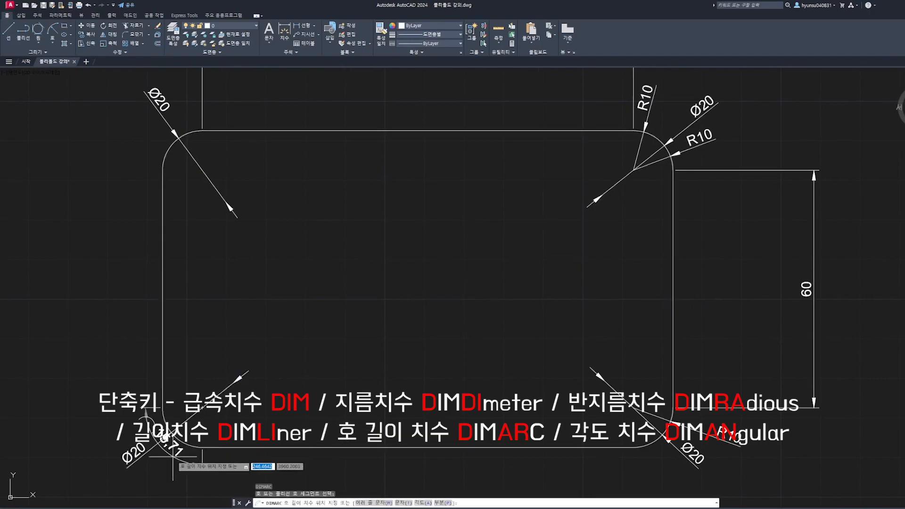
middle_click_drag(118, 386, 184, 309)
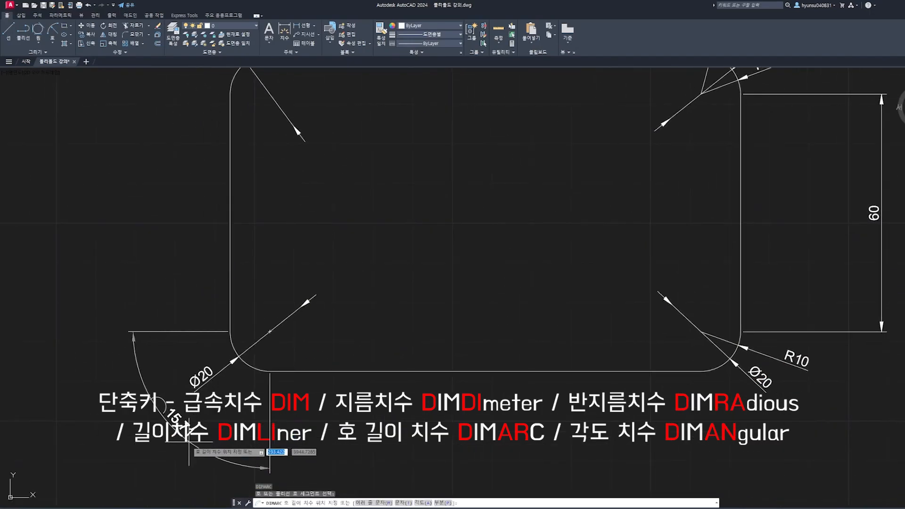
left_click(194, 435)
middle_click_drag(530, 319, 520, 370)
key("Escape")
key("Escape")
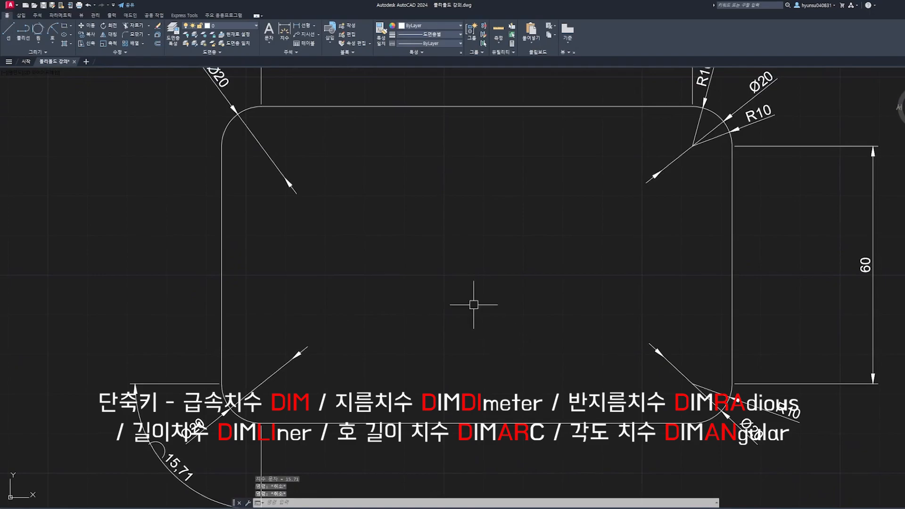
Add an angular dimension between the rounded rectangle's top and left edges, placed inside the shape
middle_click_drag(472, 282, 453, 309)
type("dar")
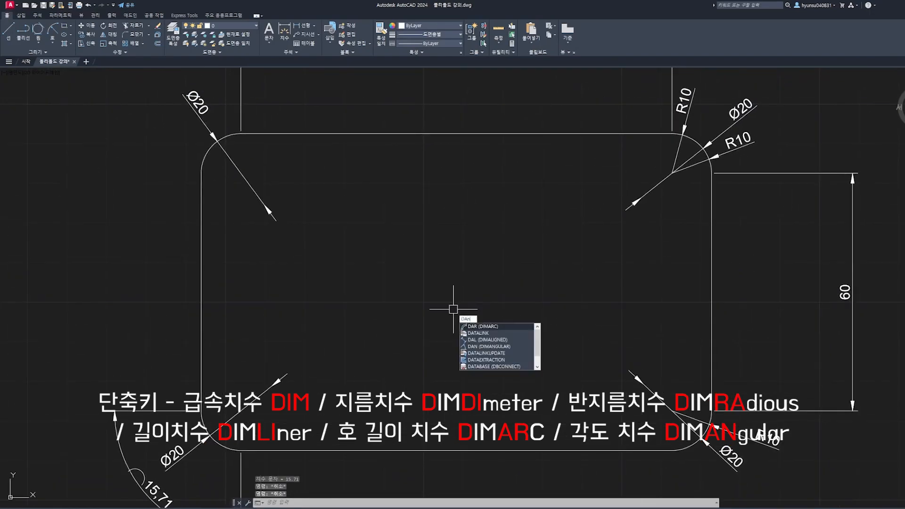
key("BackSpace")
type("n")
key("Return")
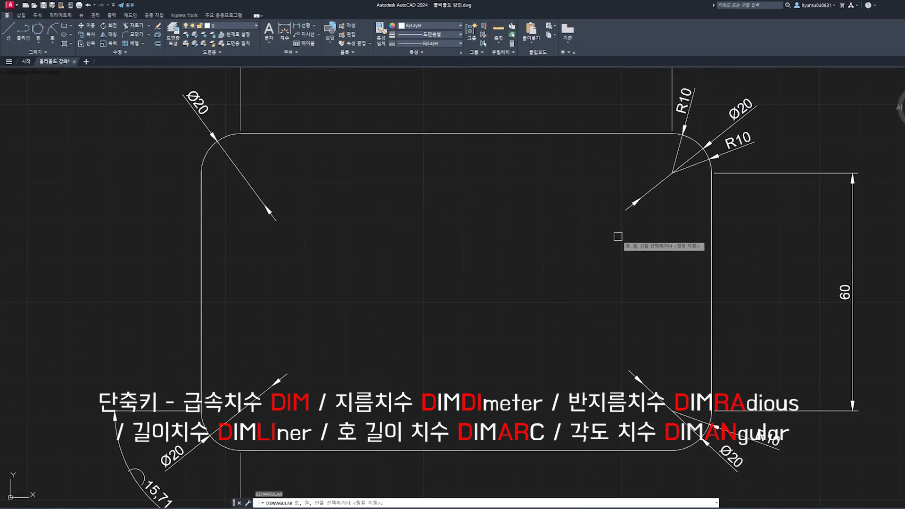
left_click(315, 134)
left_click(203, 213)
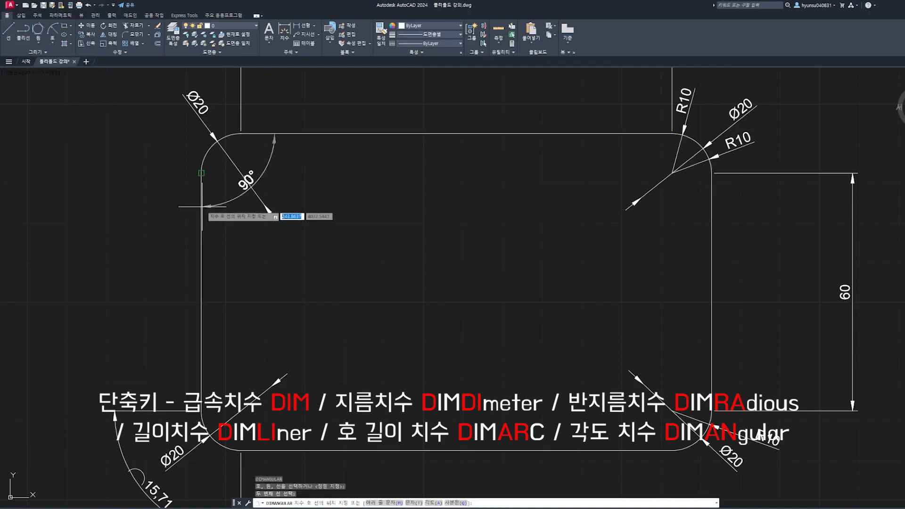
left_click(358, 281)
Add an angular dimension between the rounded rectangle's bottom and right edges, placed inside the shape
key("Return")
left_click(602, 450)
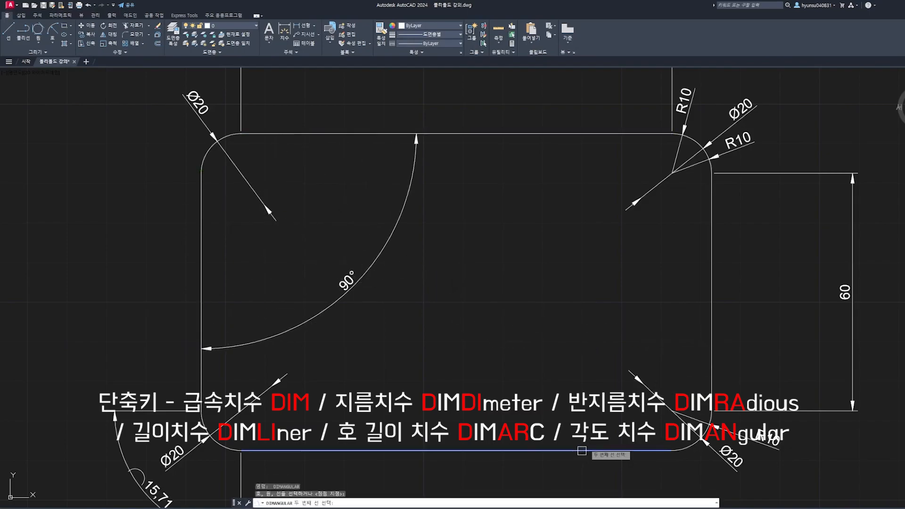
left_click(712, 330)
left_click(595, 333)
key("Escape")
scroll(553, 318, "down", 2)
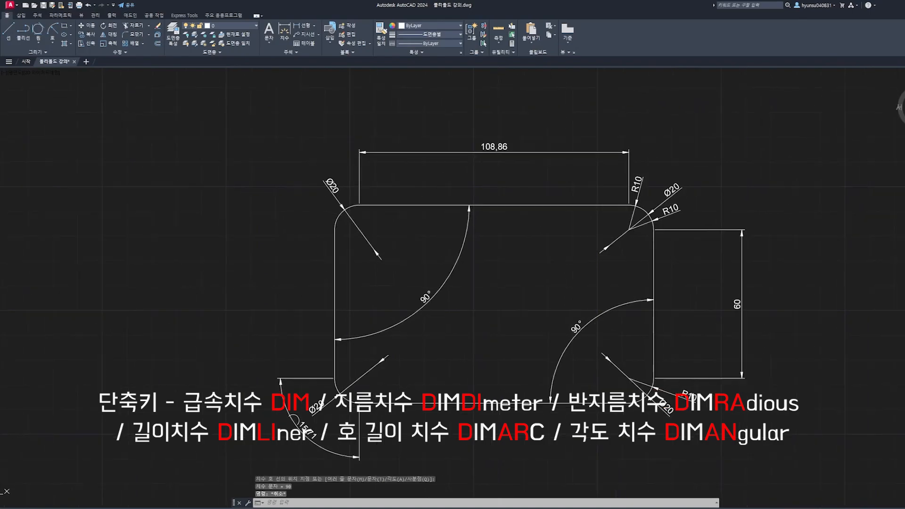
scroll(687, 303, "down", 2)
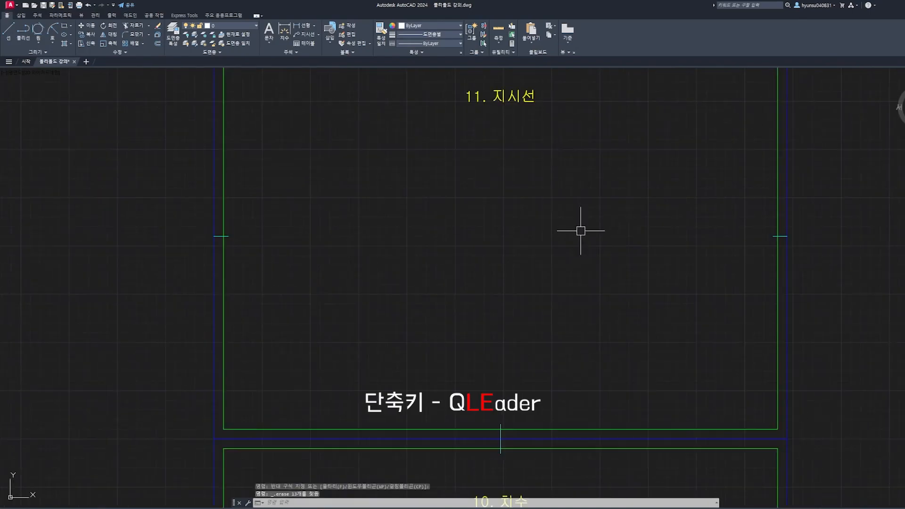
Draw a quick leader in the 11. 지시선 sheet with a segment rising to the right and a horizontal landing, without annotation text
scroll(535, 269, "down", 1)
scroll(534, 273, "up", 2)
scroll(534, 272, "down", 2)
type("LE")
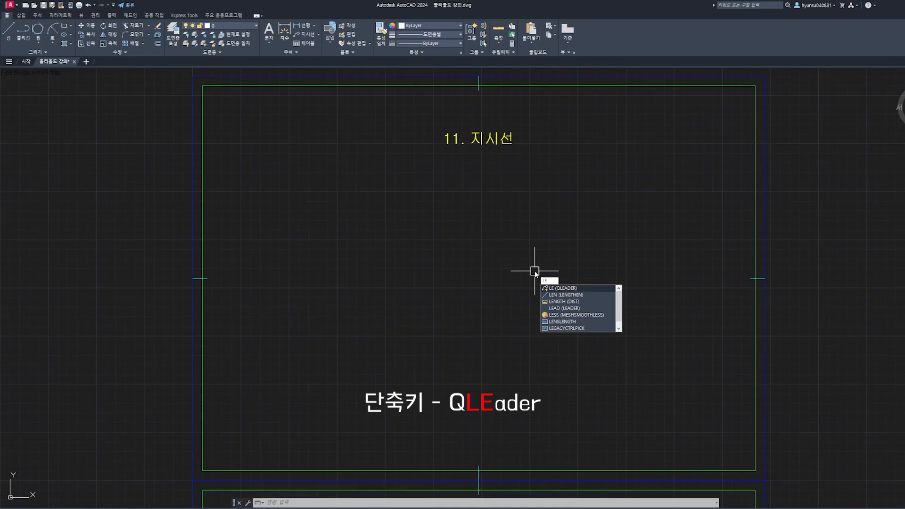
key("Return")
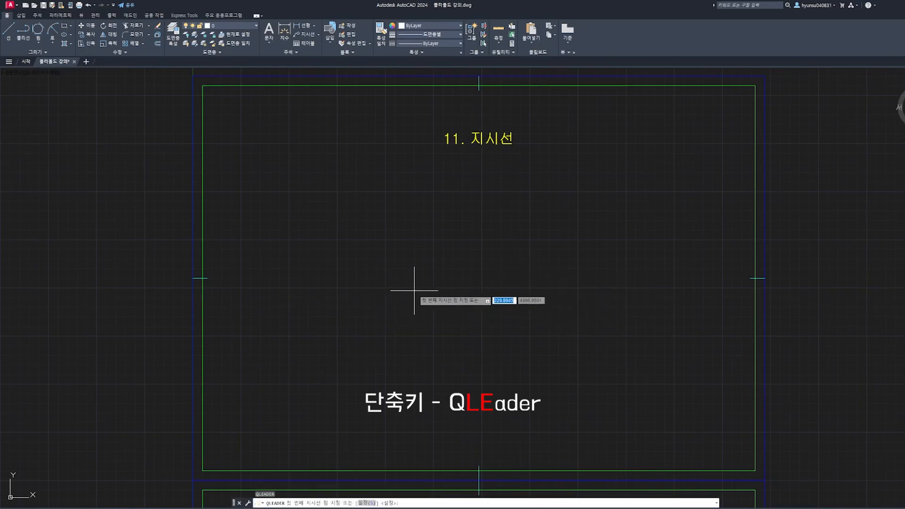
left_click(418, 292)
scroll(459, 269, "up", 2)
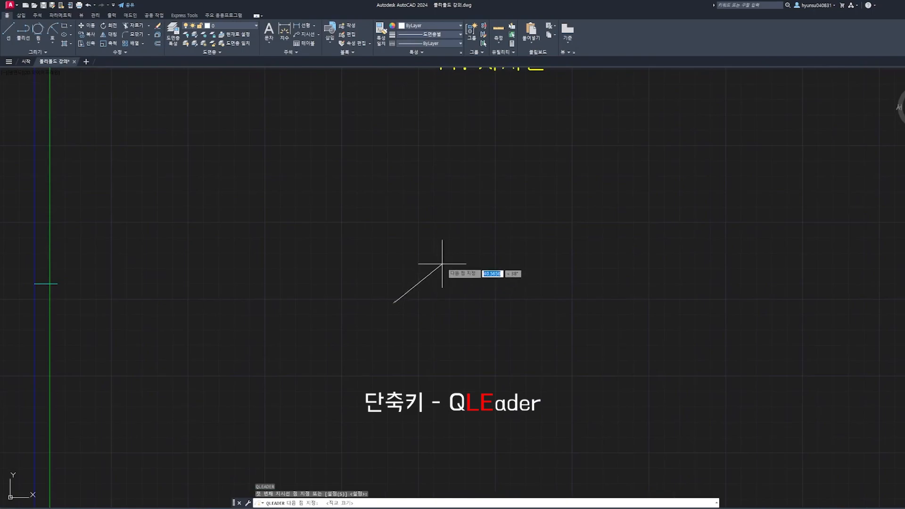
left_click(417, 259)
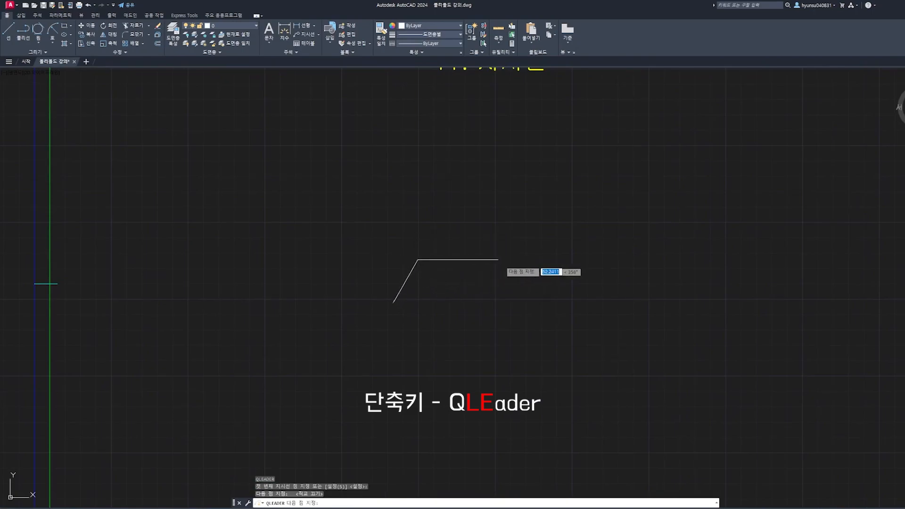
key("F8")
left_click(493, 240)
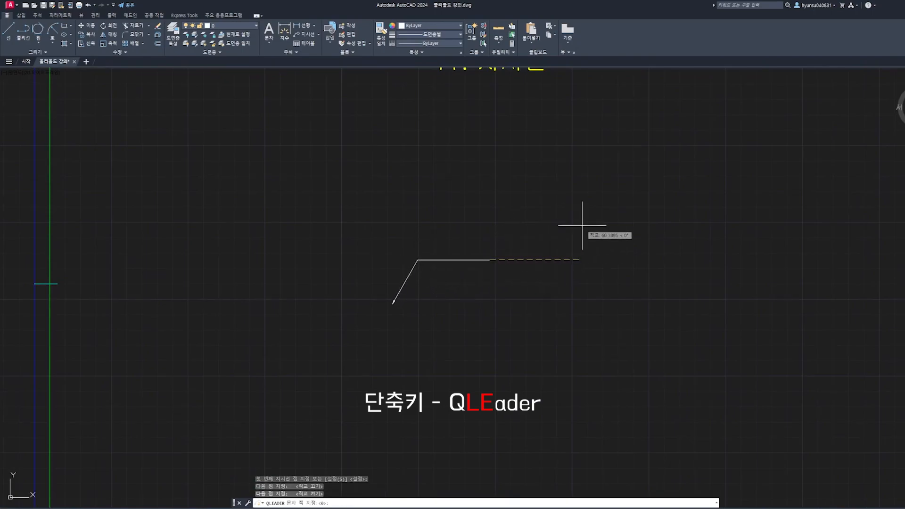
key("Return")
key("Escape")
key("Escape")
Draw a rounded-corner rectangle to the left of the leader
scroll(466, 288, "up", 2)
scroll(387, 311, "up", 2)
middle_click_drag(413, 301, 498, 296)
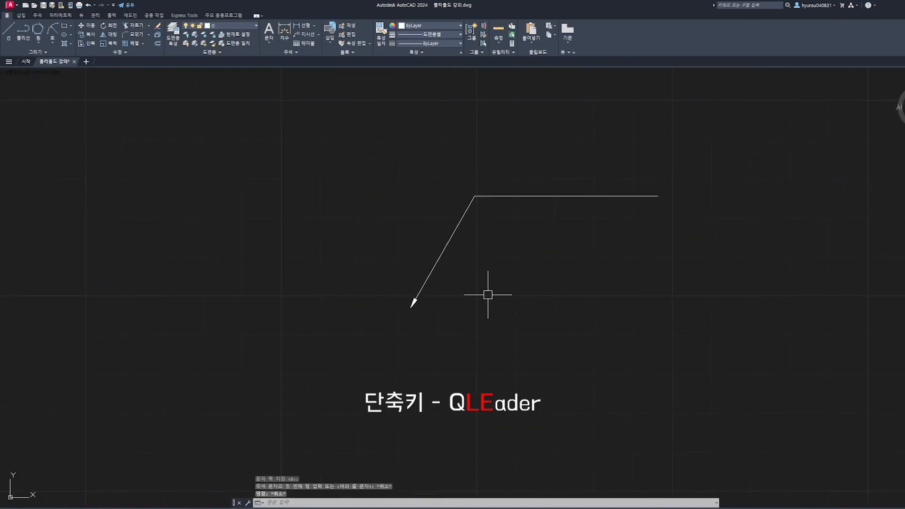
type("rec")
key("Return")
left_click(98, 177)
left_click(339, 376)
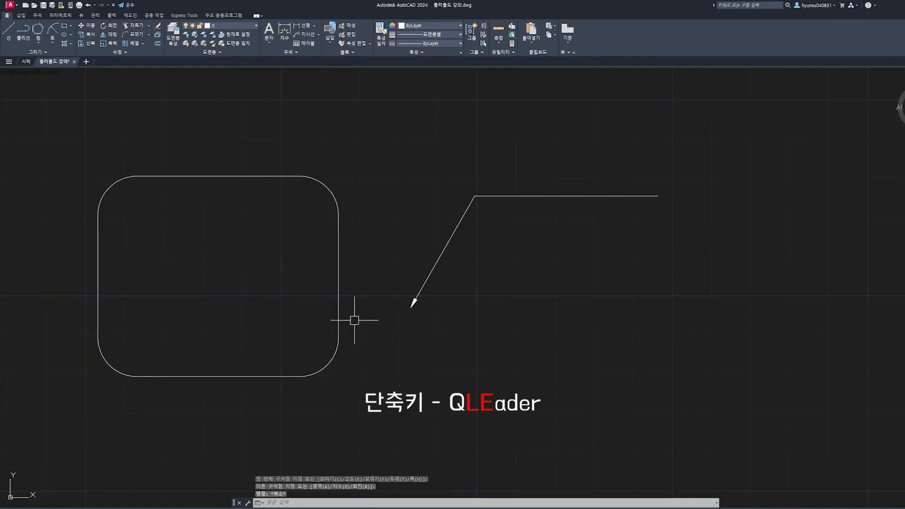
Draw a quick leader from the small circle's centre, about 28 long at 48°, with a horizontal landing about 36.5 long and no text
type("l")
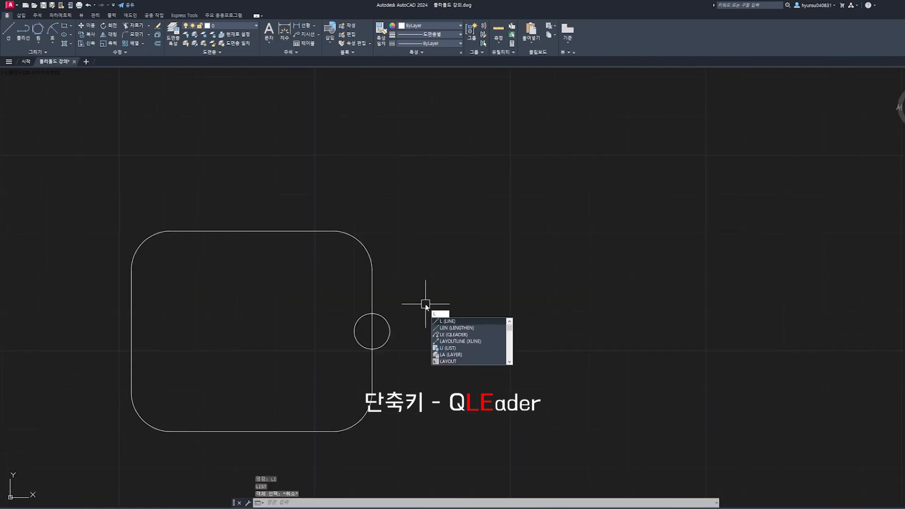
type("e")
key("Return")
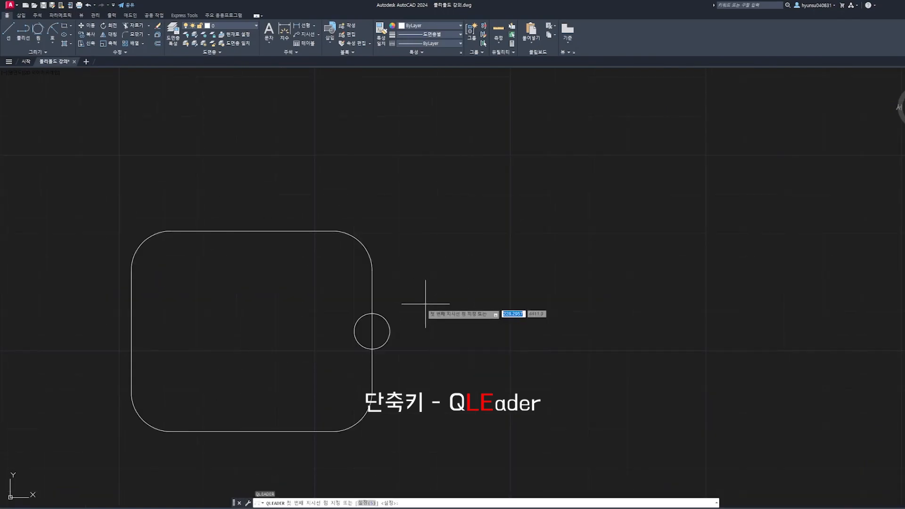
left_click(390, 324)
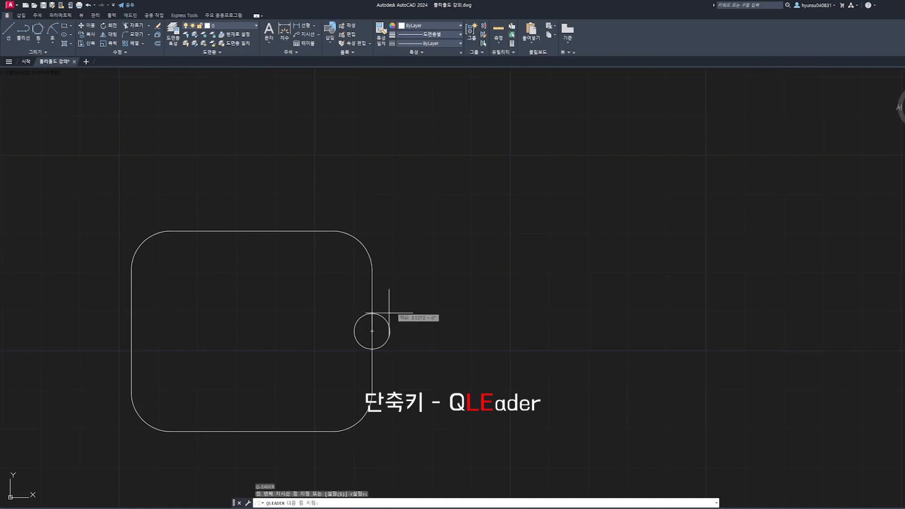
key("F8")
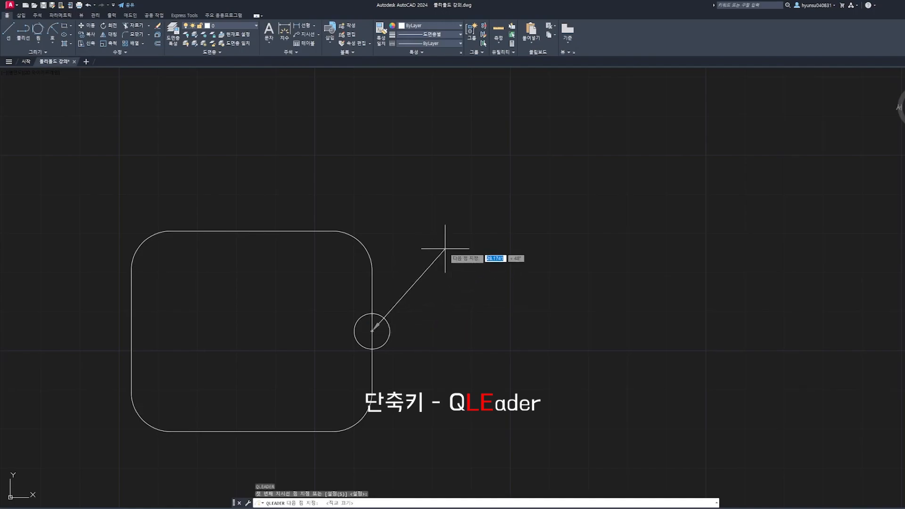
left_click(445, 249)
key("F8")
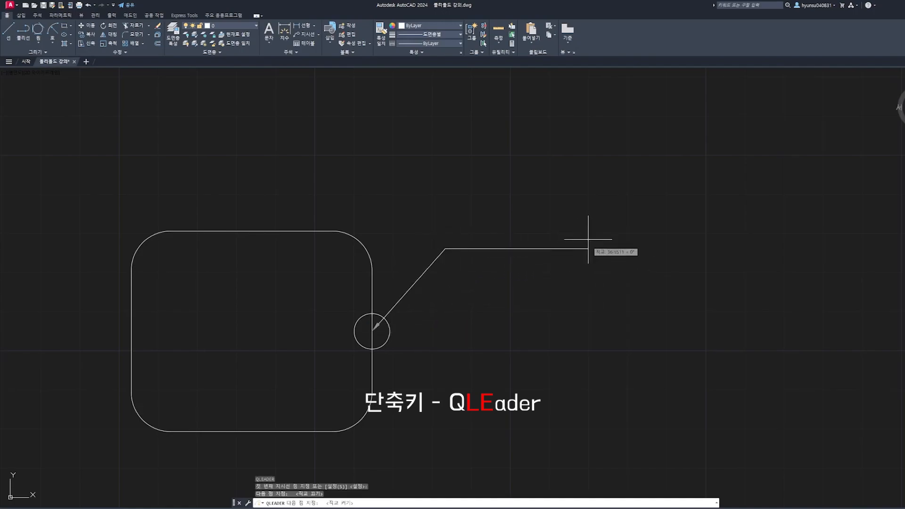
left_click(583, 246)
key("Escape")
Select the leader and increase its arrowhead size
left_click(583, 247)
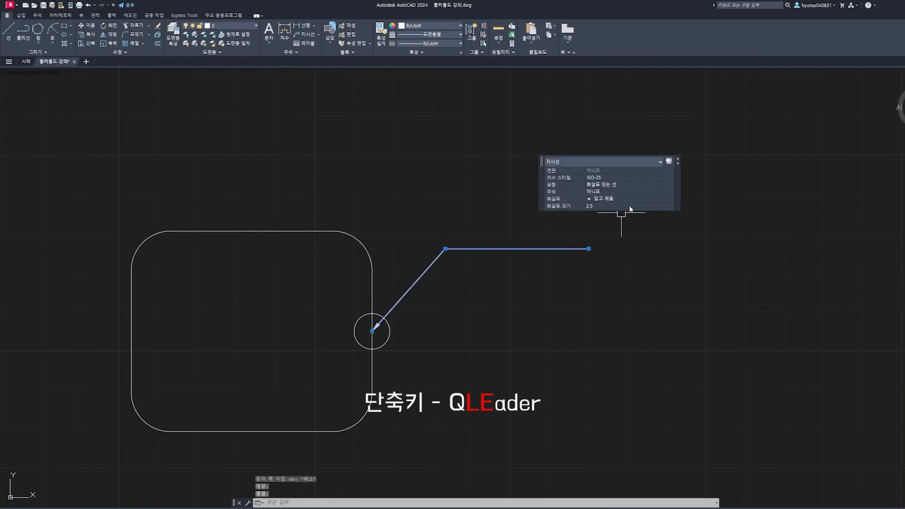
key("Escape")
key("Escape")
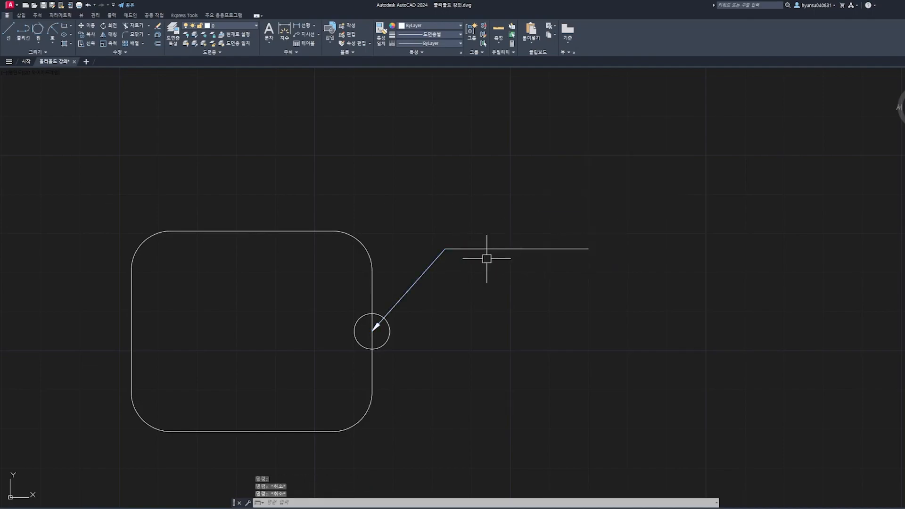
left_click(484, 248)
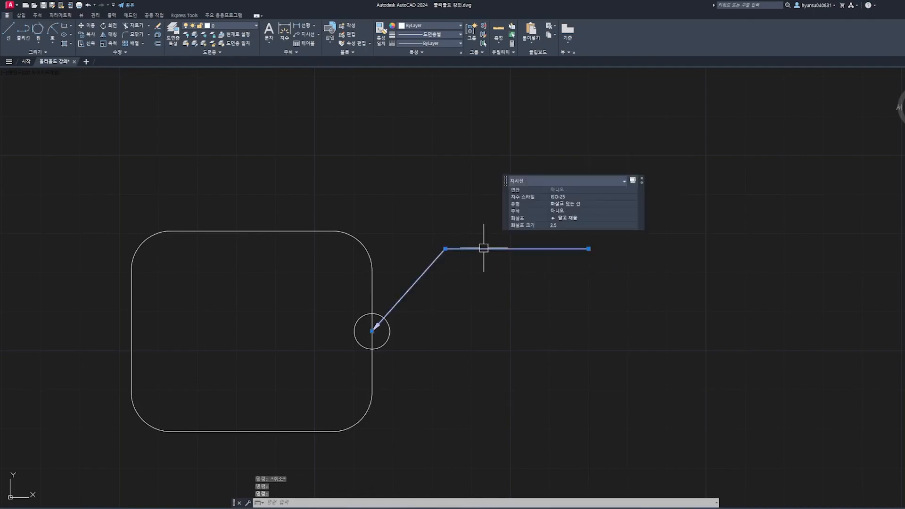
left_click(579, 218)
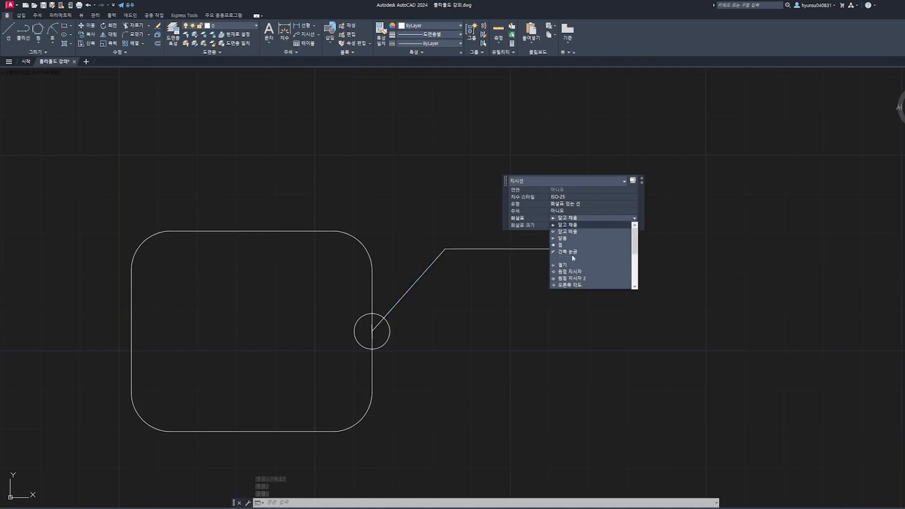
left_click(575, 219)
left_click(573, 226)
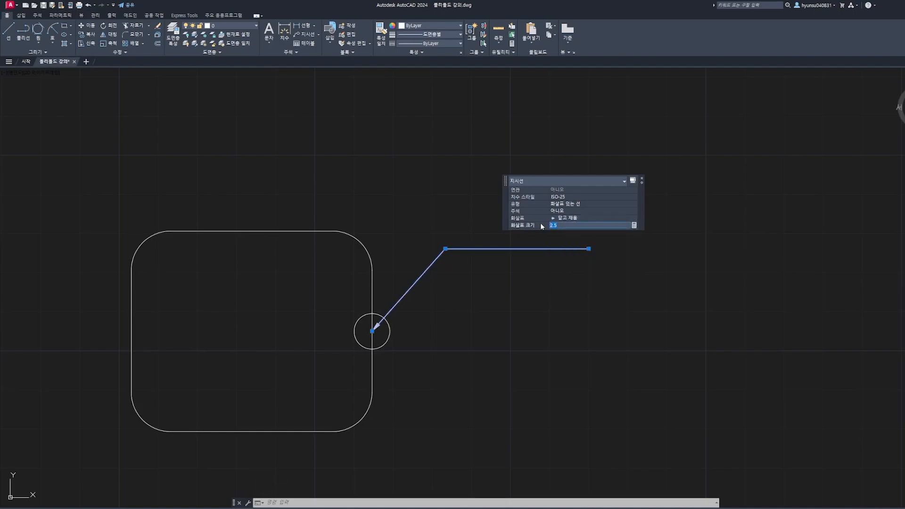
type("20")
Switch the leader's arrowhead through 원점 지시자, 상자 채움 and 빈점, finishing with 상자
left_click(598, 217)
left_click(598, 217)
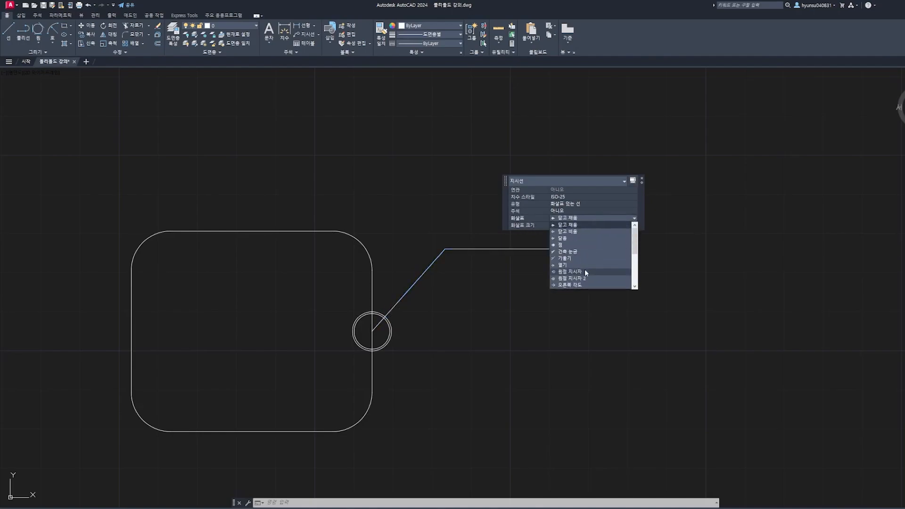
left_click(584, 270)
left_click(584, 216)
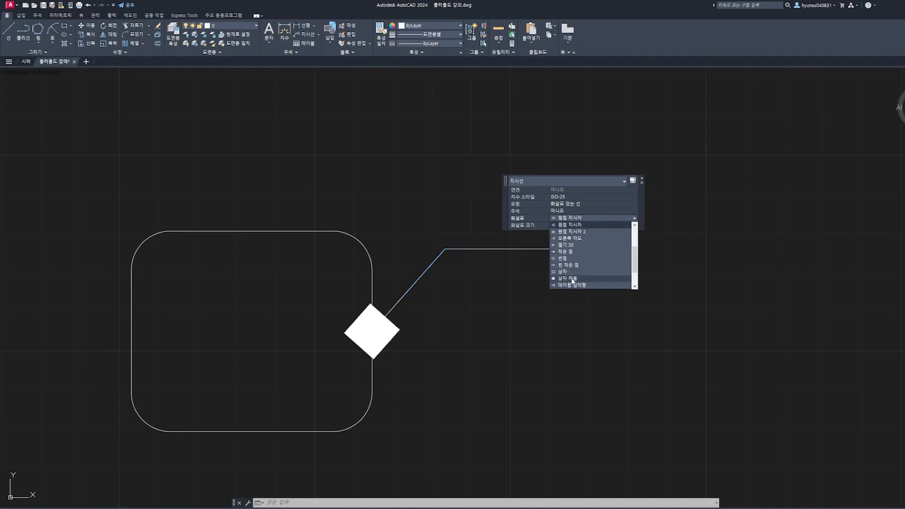
left_click(572, 279)
left_click(584, 218)
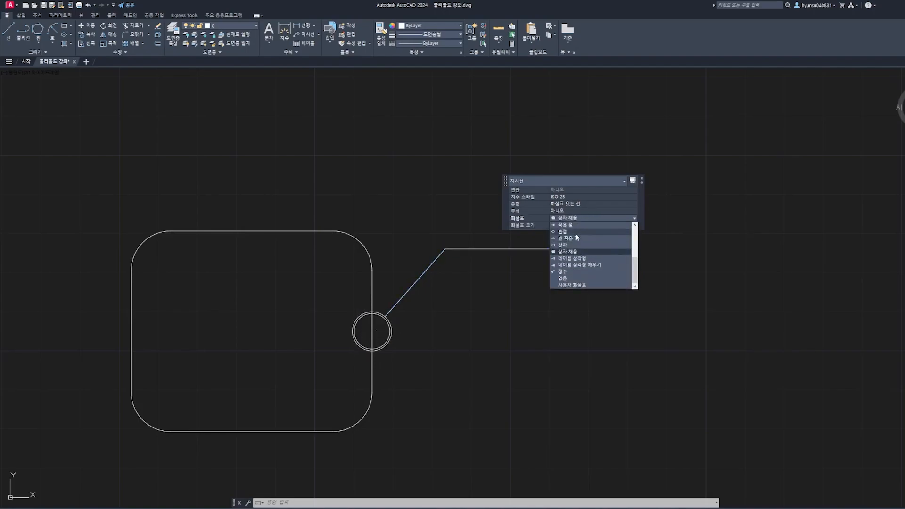
left_click(574, 233)
left_click(578, 218)
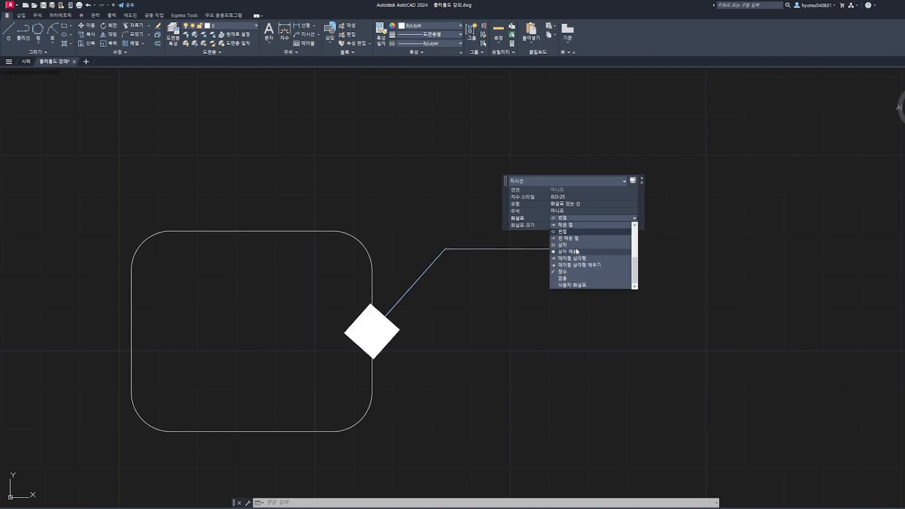
left_click(576, 246)
key("Escape")
scroll(651, 415, "down", 3)
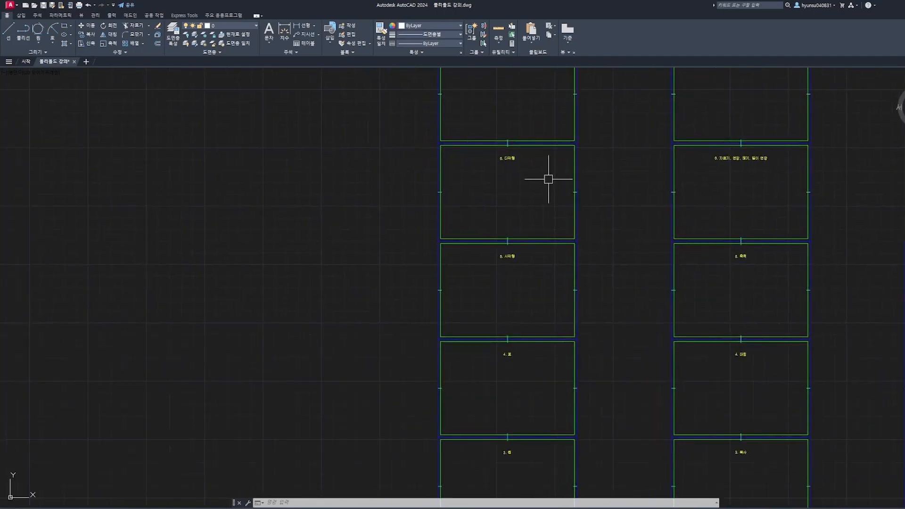
middle_click_drag(551, 376, 572, 219)
middle_click_drag(636, 429, 646, 293)
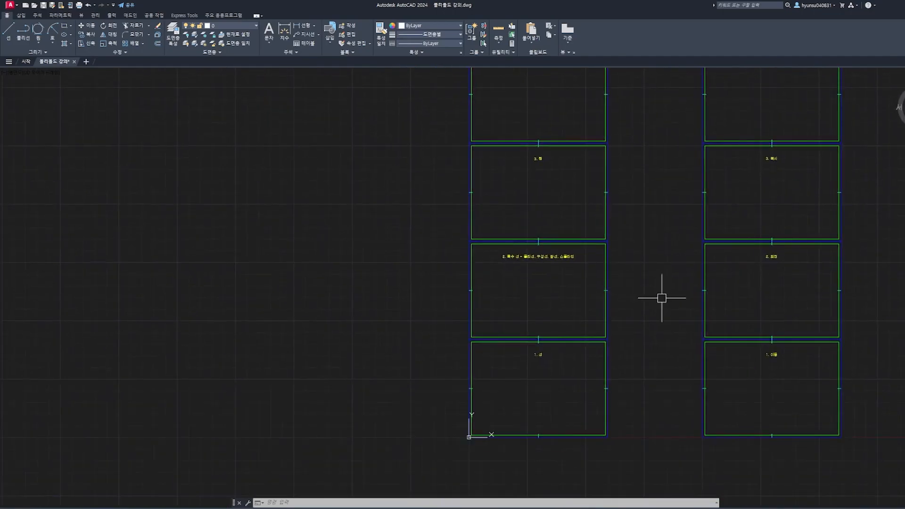